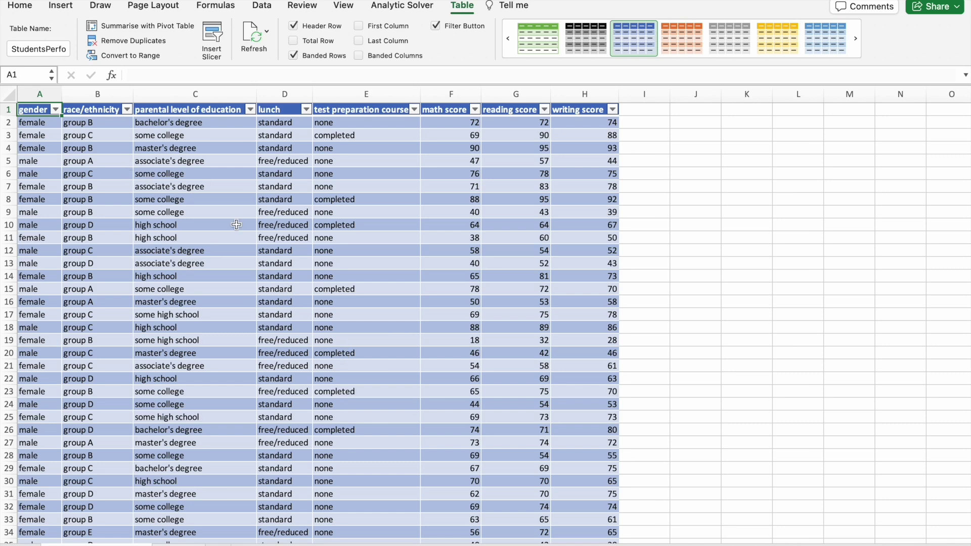
Step: Go through the table's columns in turn, from gender to writing score
{"action": "scroll", "coordinate": [239, 209], "scroll_direction": "up", "scroll_amount": 1}
{"action": "scroll", "coordinate": [239, 209], "scroll_direction": "up", "scroll_amount": 2}
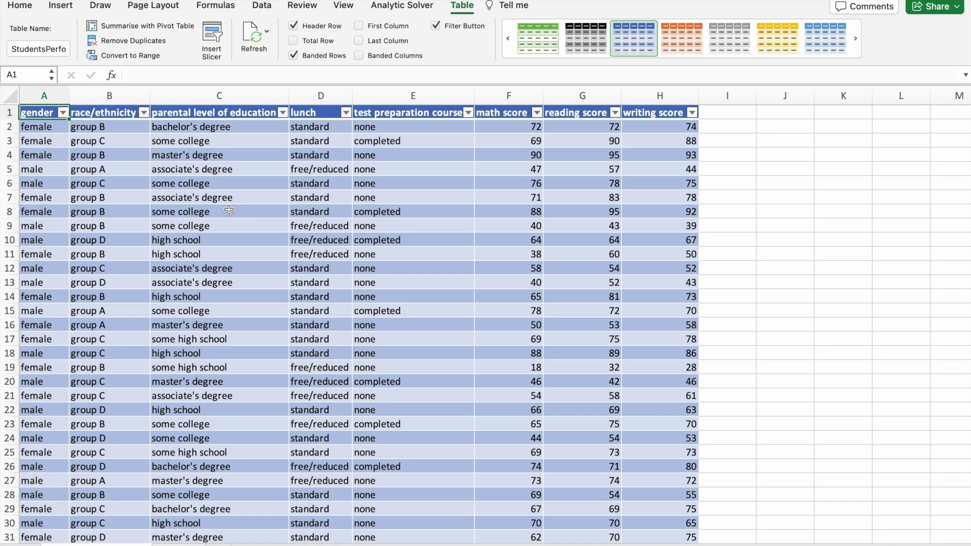
{"action": "left_click", "coordinate": [25, 95]}
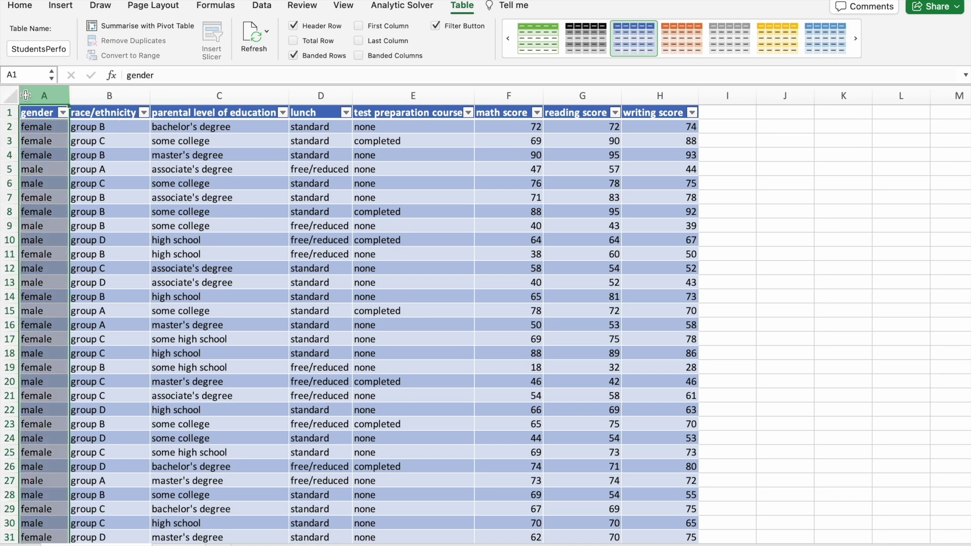
{"action": "left_click", "coordinate": [99, 95]}
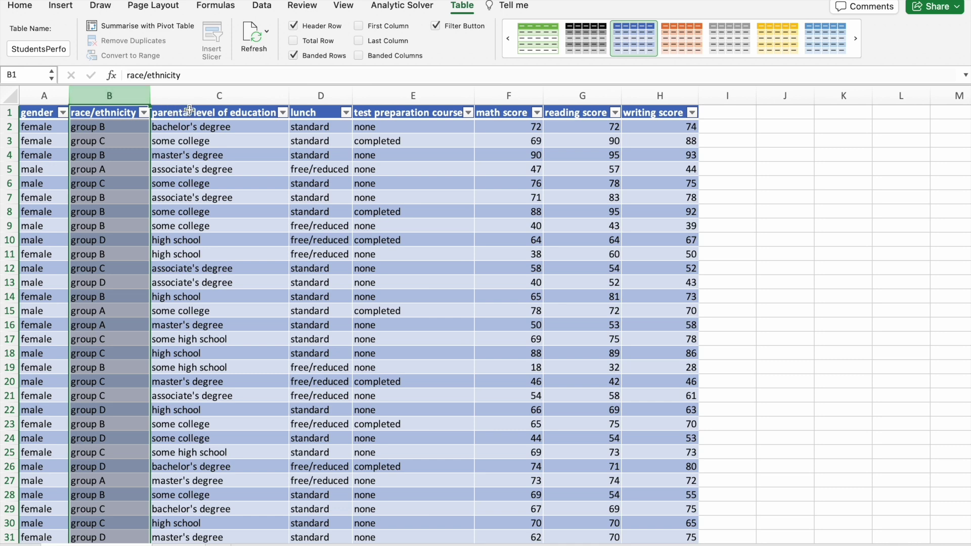
{"action": "left_click", "coordinate": [220, 98]}
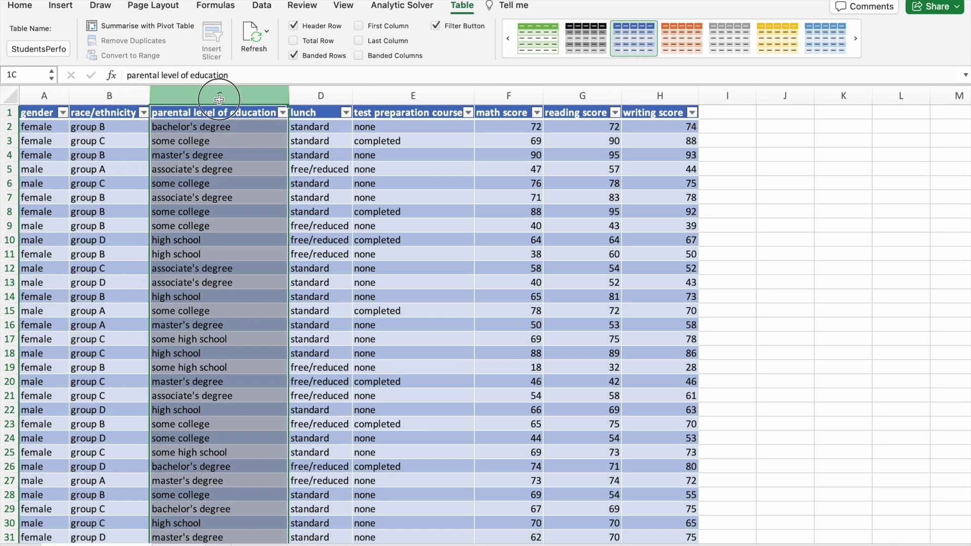
{"action": "left_click", "coordinate": [319, 99]}
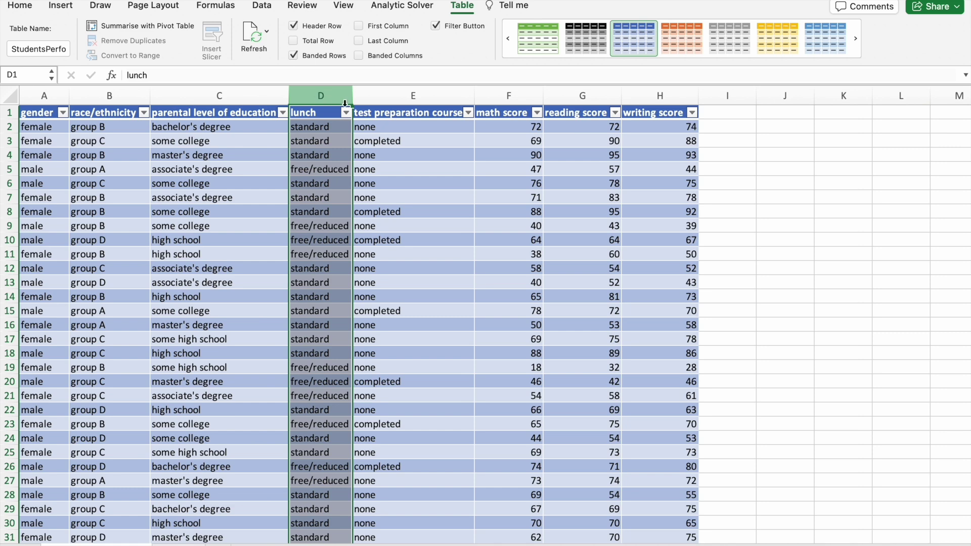
{"action": "left_click", "coordinate": [419, 97]}
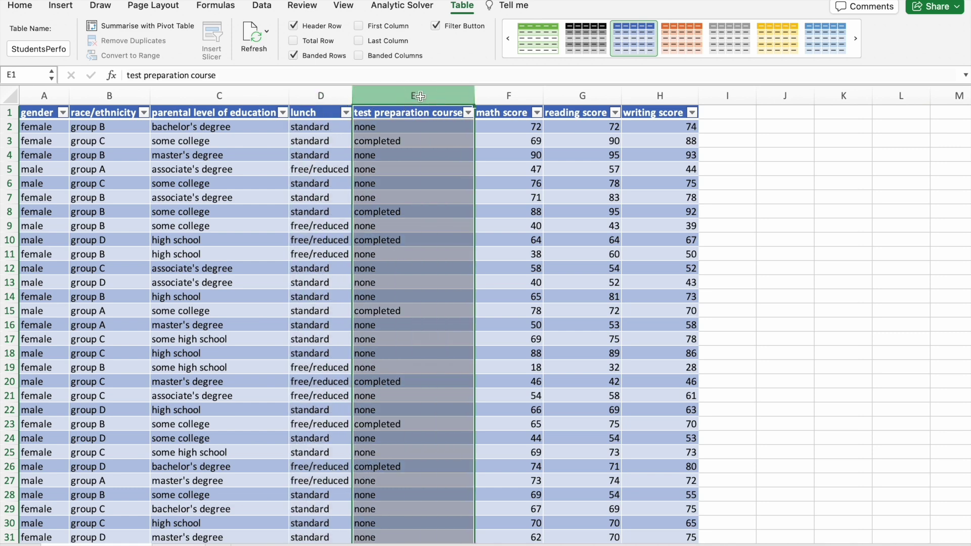
{"action": "left_click", "coordinate": [504, 96]}
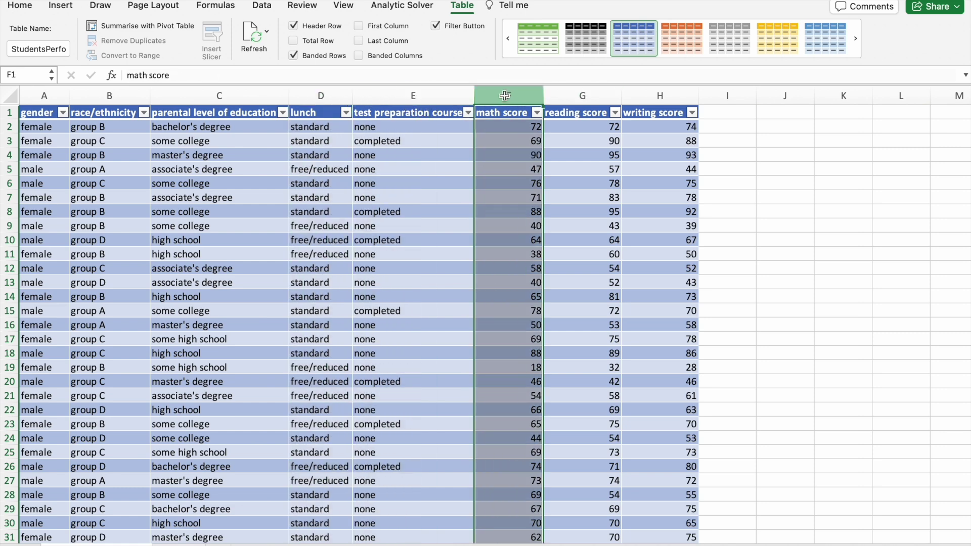
{"action": "left_click", "coordinate": [576, 96]}
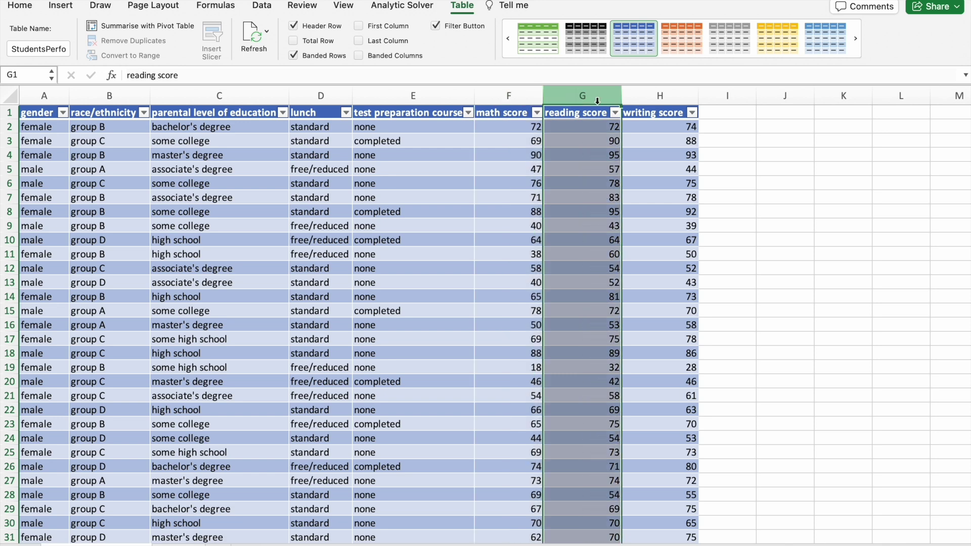
{"action": "left_click", "coordinate": [650, 99]}
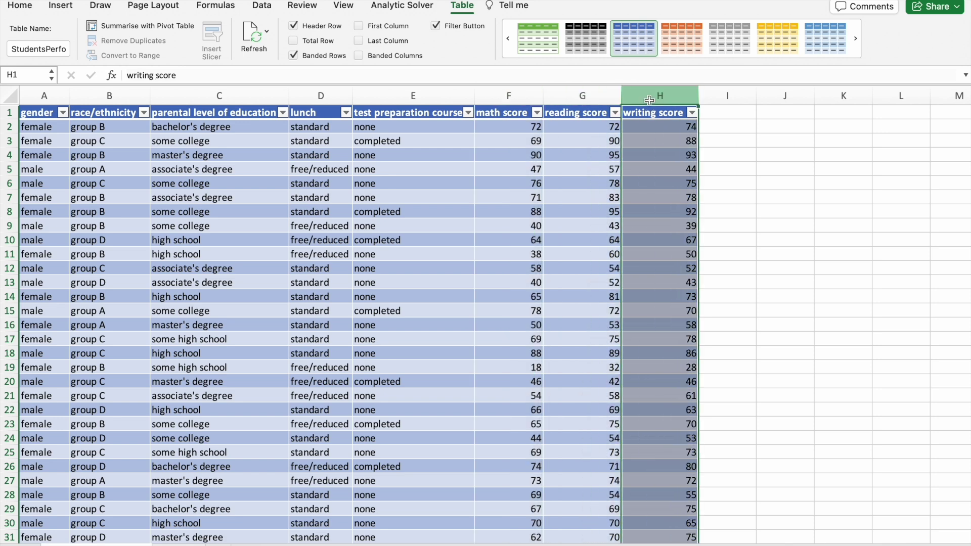
{"action": "left_click", "coordinate": [727, 282]}
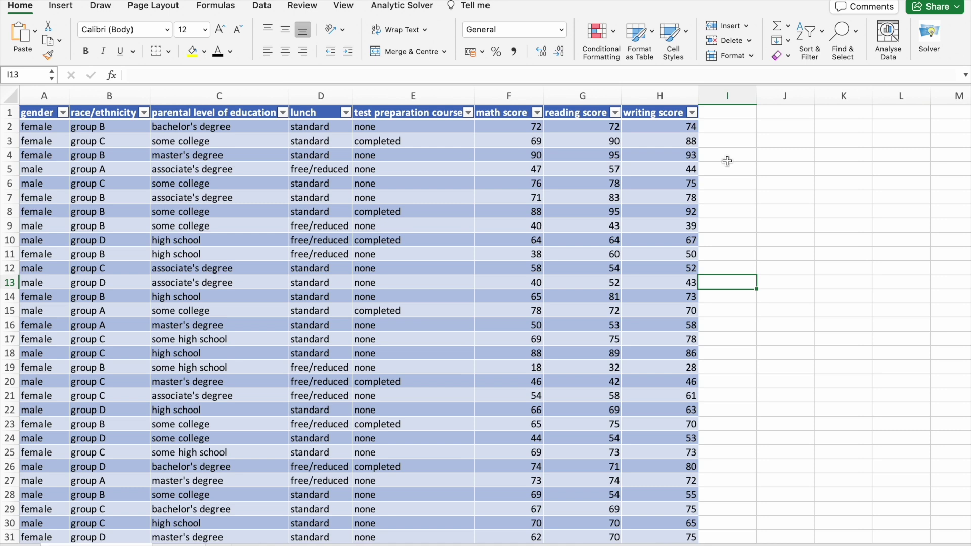
Step: Reselect the math, reading and writing score columns
{"action": "left_click", "coordinate": [742, 210]}
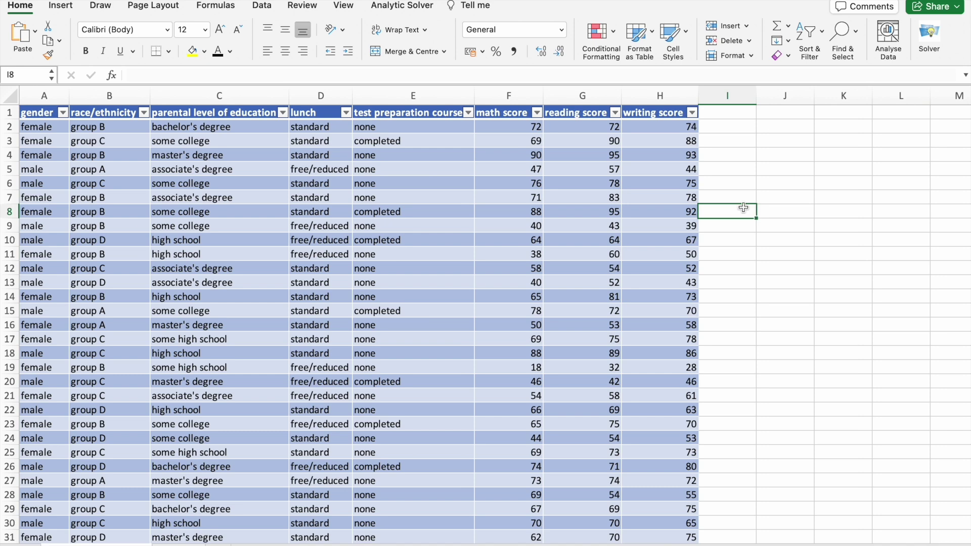
{"action": "left_click", "coordinate": [500, 96]}
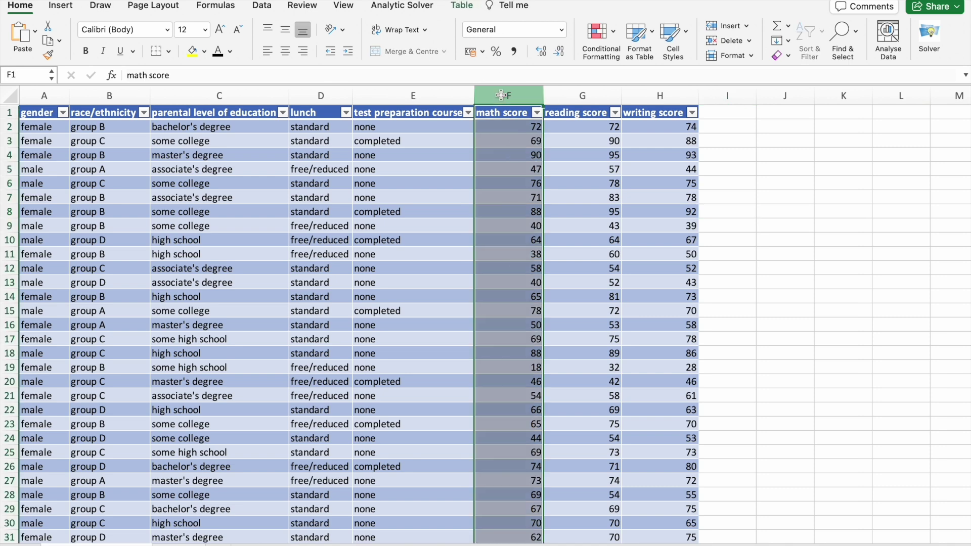
{"action": "left_click", "coordinate": [558, 97]}
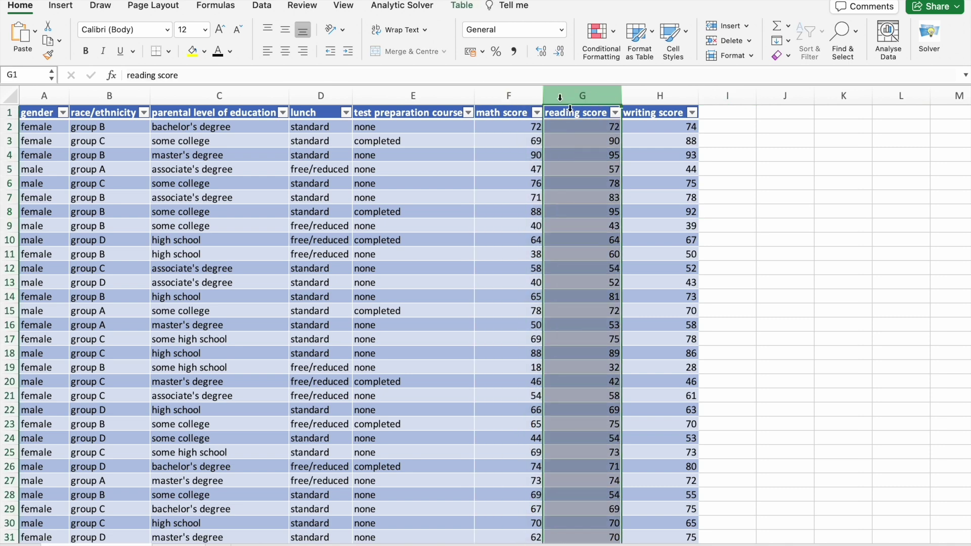
{"action": "left_click", "coordinate": [660, 103]}
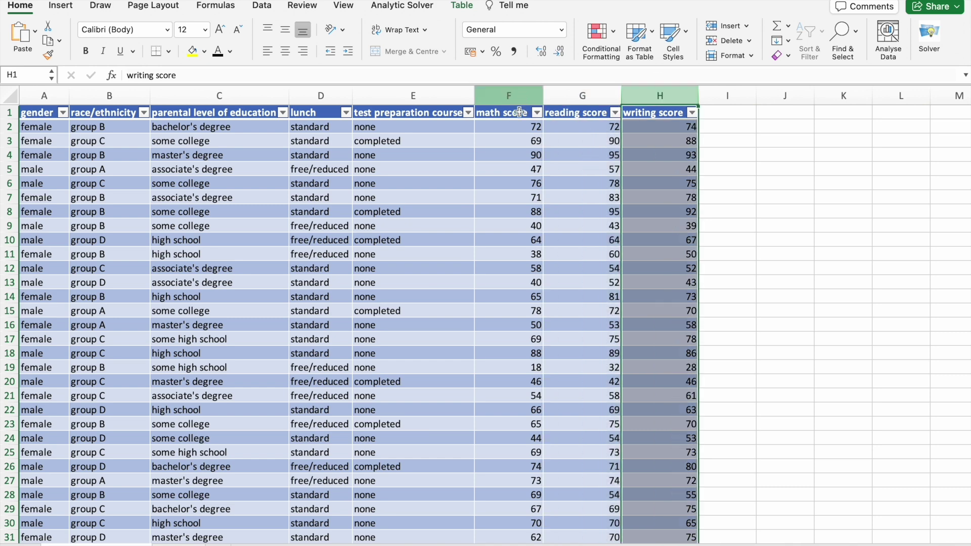
Step: Ask ChatGPT how to get descriptive statistics of a particular column in Excel
{"action": "key", "text": "ctrl+Right"}
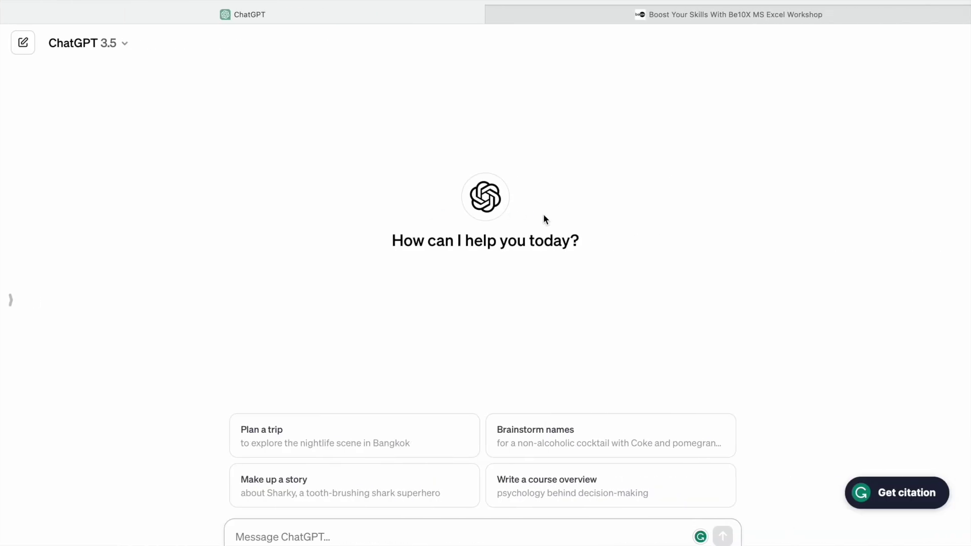
{"action": "left_click", "coordinate": [386, 535]}
{"action": "type", "text": "Can you help me to ge"}
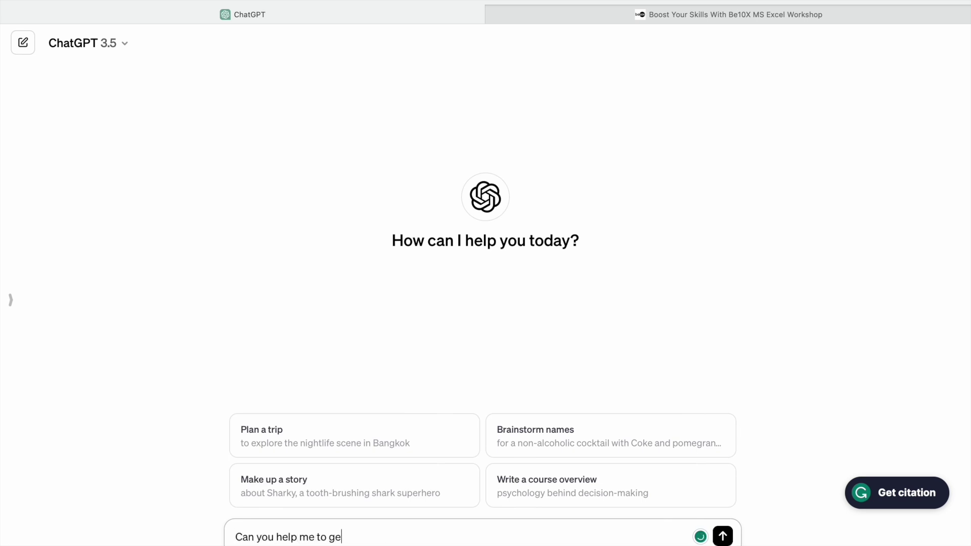
{"action": "type", "text": "t Descriptive Statis"}
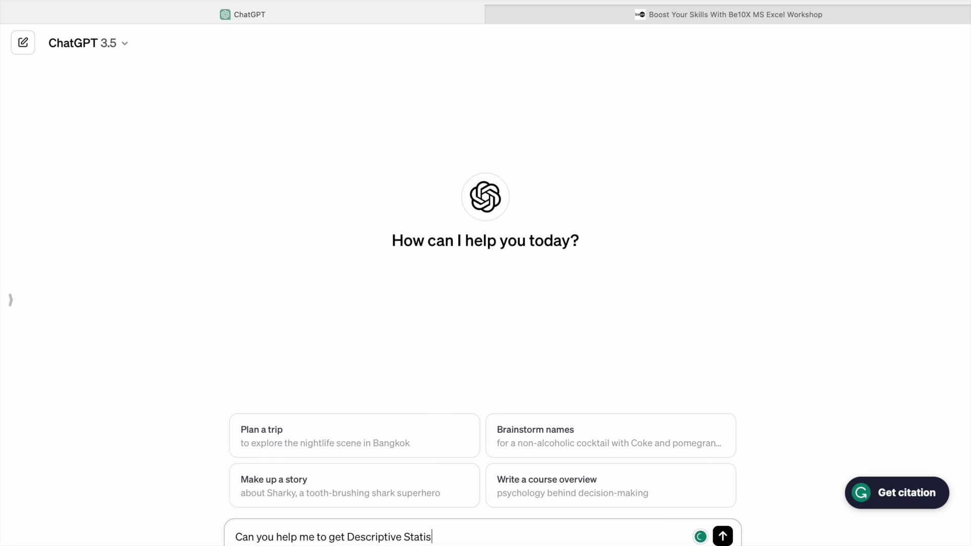
{"action": "type", "text": "tics of a particular "}
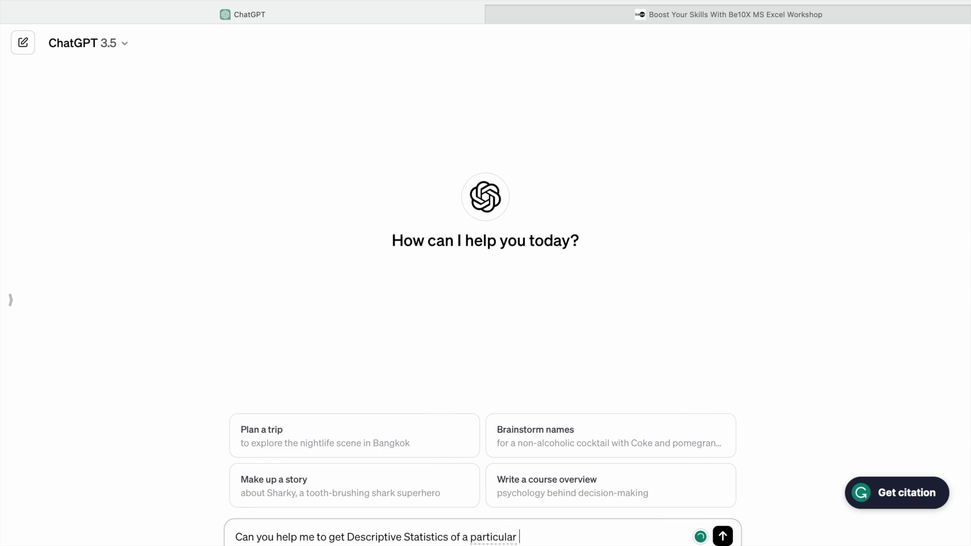
{"action": "type", "text": "Column in Excel"}
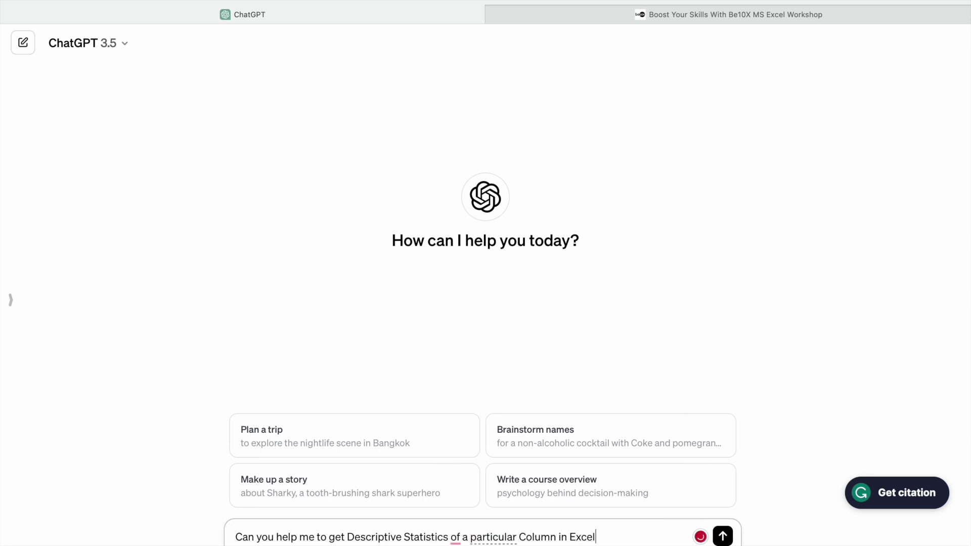
{"action": "key", "text": "Return"}
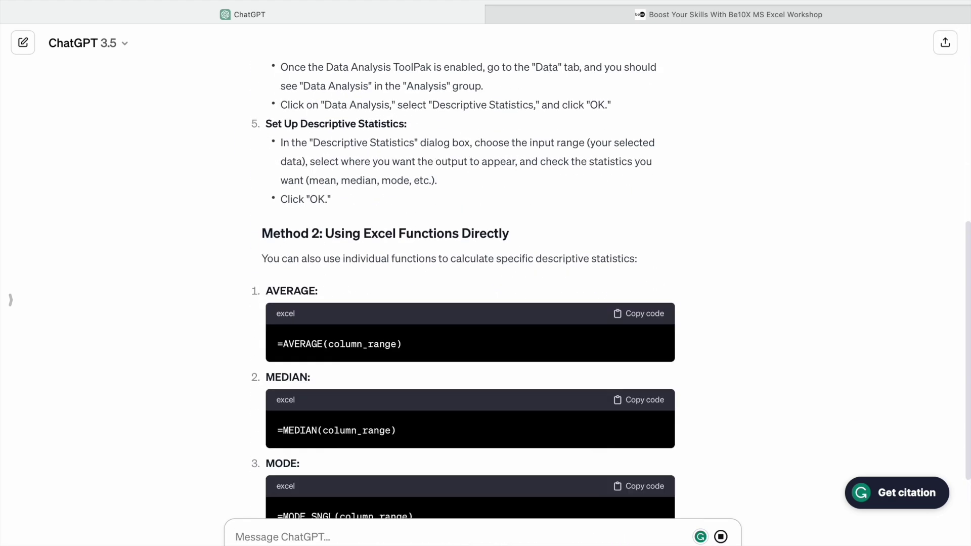
Step: Follow up asking ChatGPT for all these formulas in one line
{"action": "scroll", "coordinate": [420, 391], "scroll_direction": "up", "scroll_amount": 6}
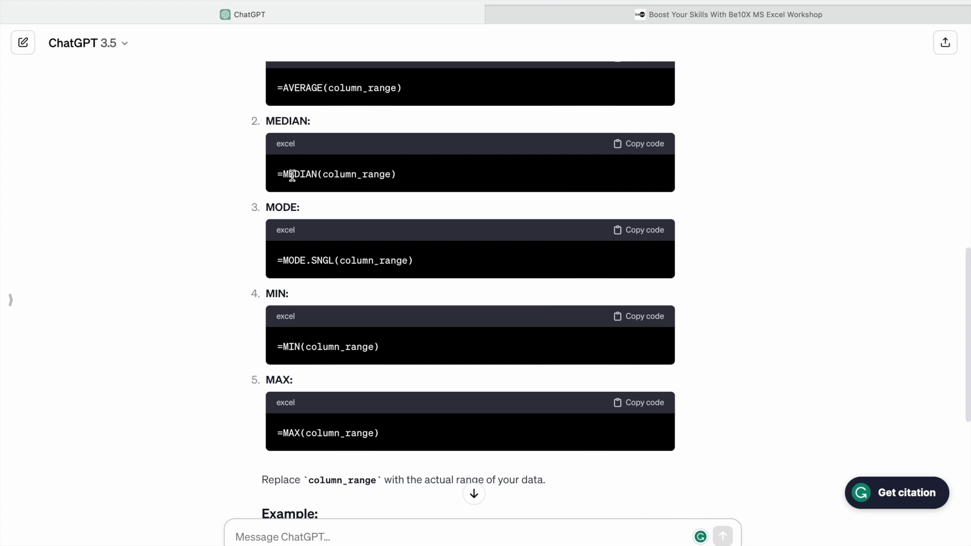
{"action": "scroll", "coordinate": [386, 342], "scroll_direction": "down", "scroll_amount": 5}
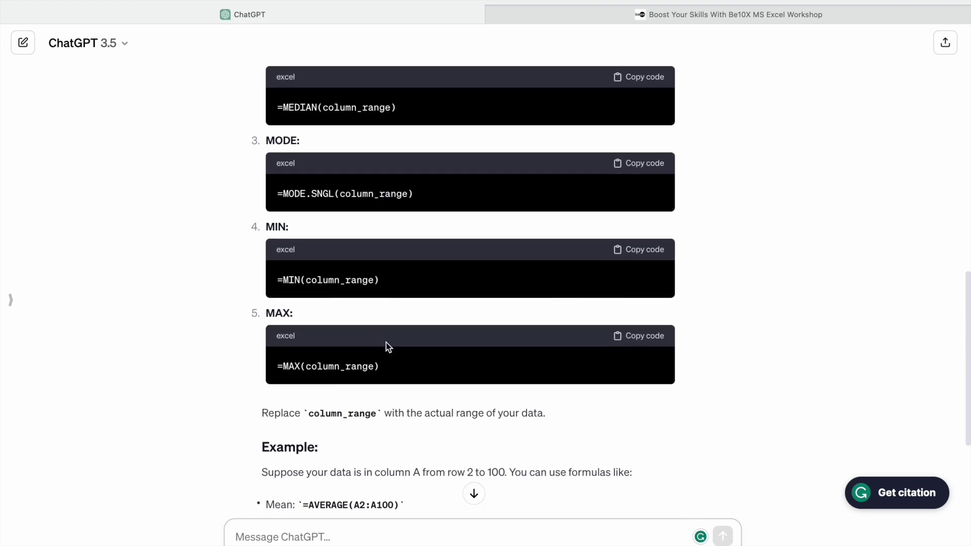
{"action": "left_click", "coordinate": [348, 537]}
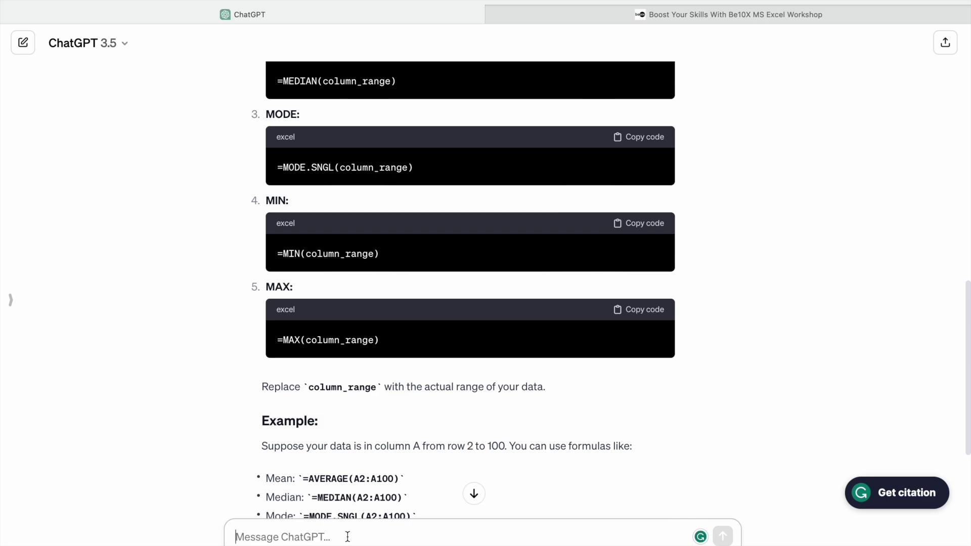
{"action": "type", "text": "All these formul"}
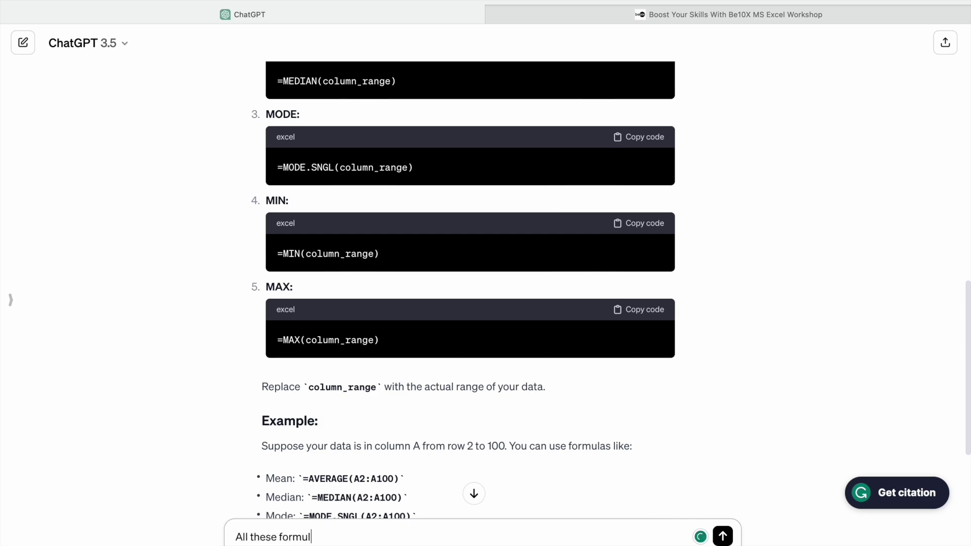
{"action": "type", "text": "as in one line"}
{"action": "key", "text": "Return"}
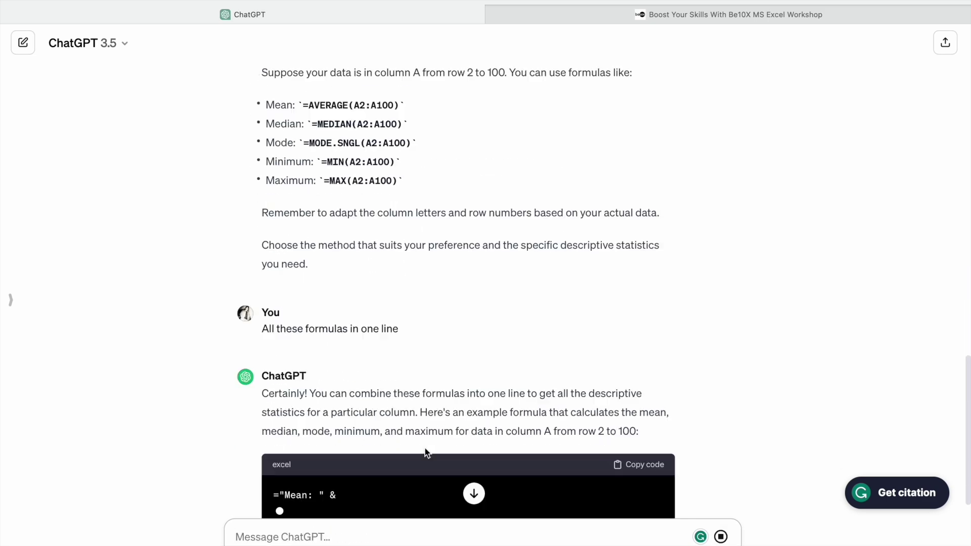
{"action": "scroll", "coordinate": [424, 448], "scroll_direction": "down", "scroll_amount": 5}
{"action": "scroll", "coordinate": [392, 388], "scroll_direction": "right", "scroll_amount": 5}
{"action": "scroll", "coordinate": [332, 238], "scroll_direction": "right", "scroll_amount": 5}
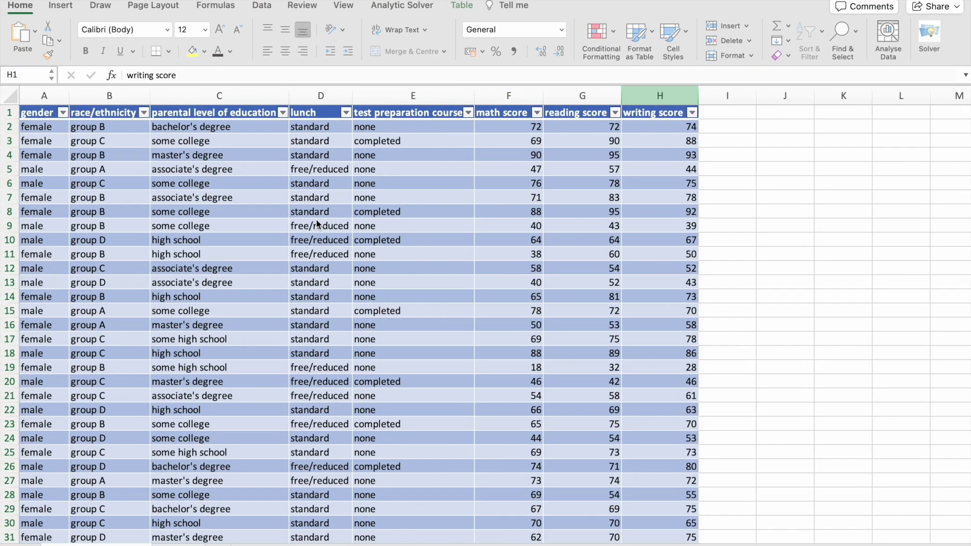
{"action": "left_click", "coordinate": [521, 94]}
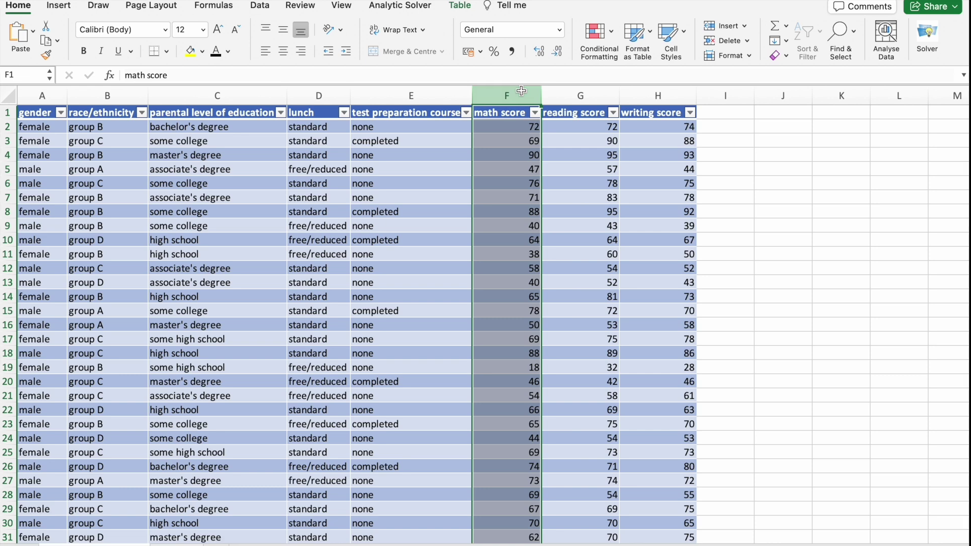
{"action": "left_click", "coordinate": [466, 128]}
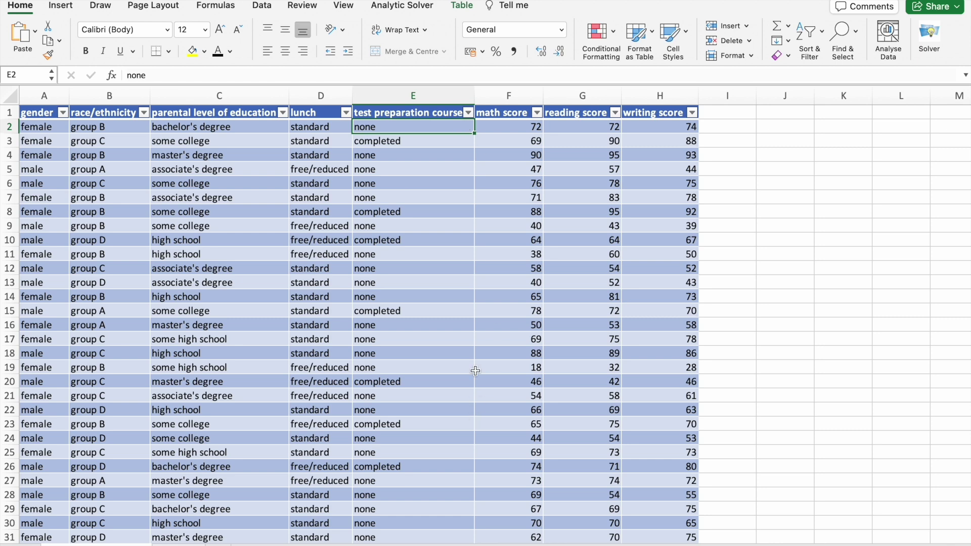
{"action": "left_click", "coordinate": [509, 130]}
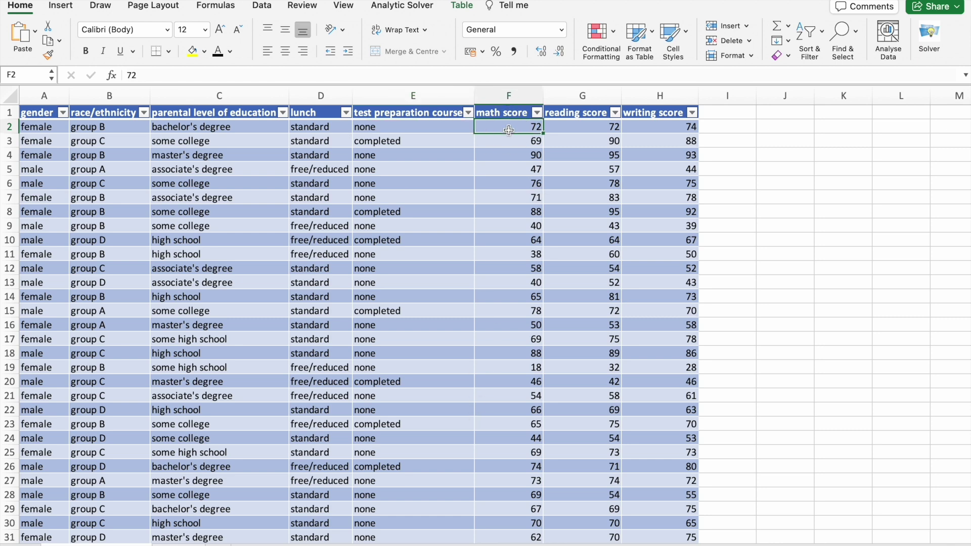
{"action": "key", "text": "ctrl+Down"}
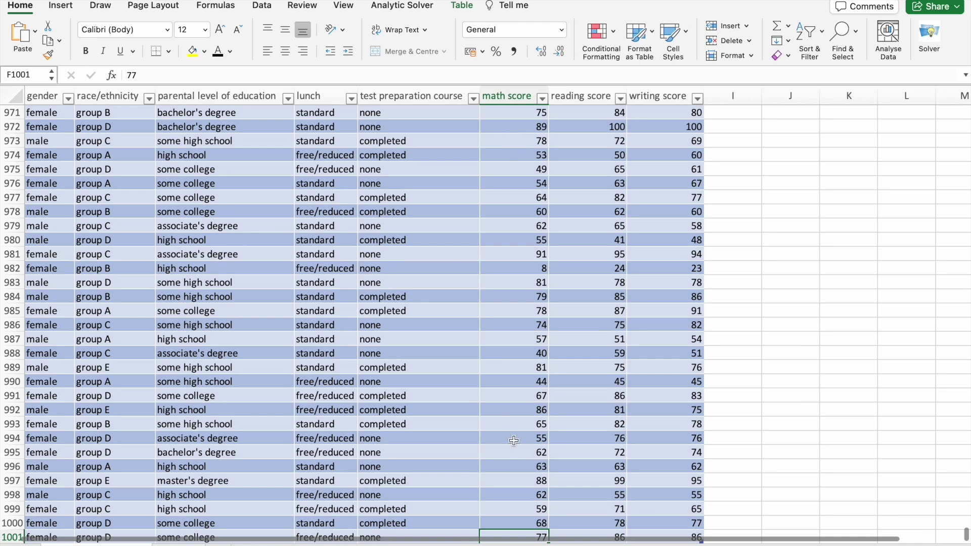
{"action": "scroll", "coordinate": [513, 440], "scroll_direction": "down", "scroll_amount": 1}
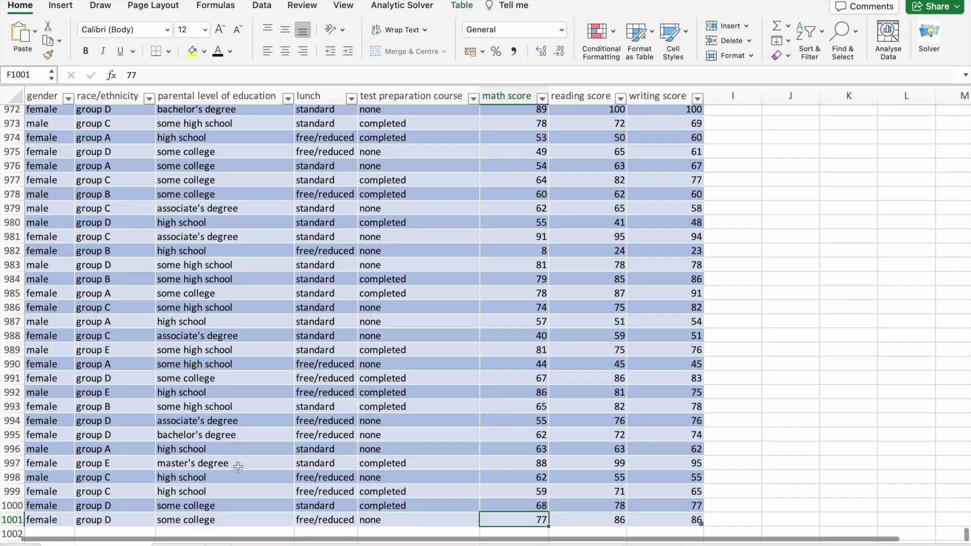
{"action": "left_click", "coordinate": [4, 520]}
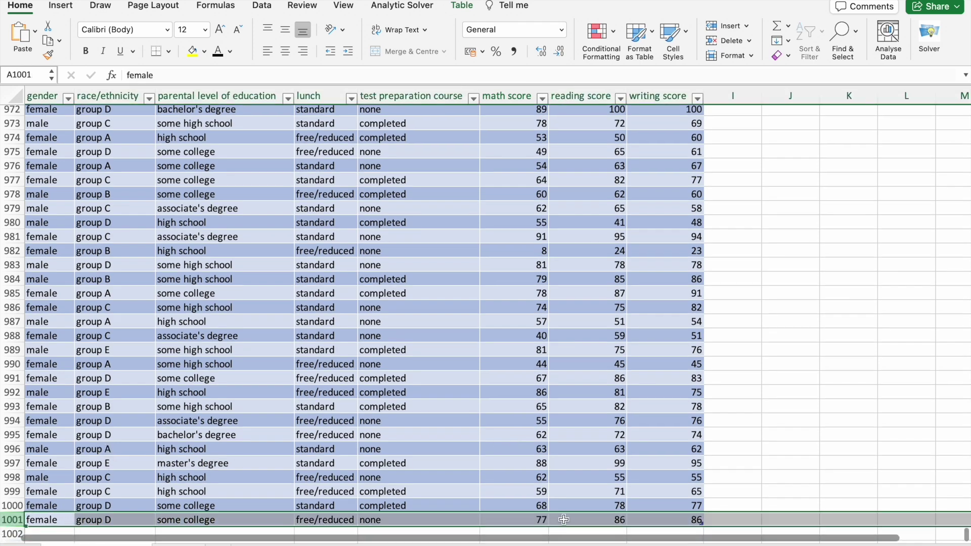
{"action": "left_click", "coordinate": [536, 516]}
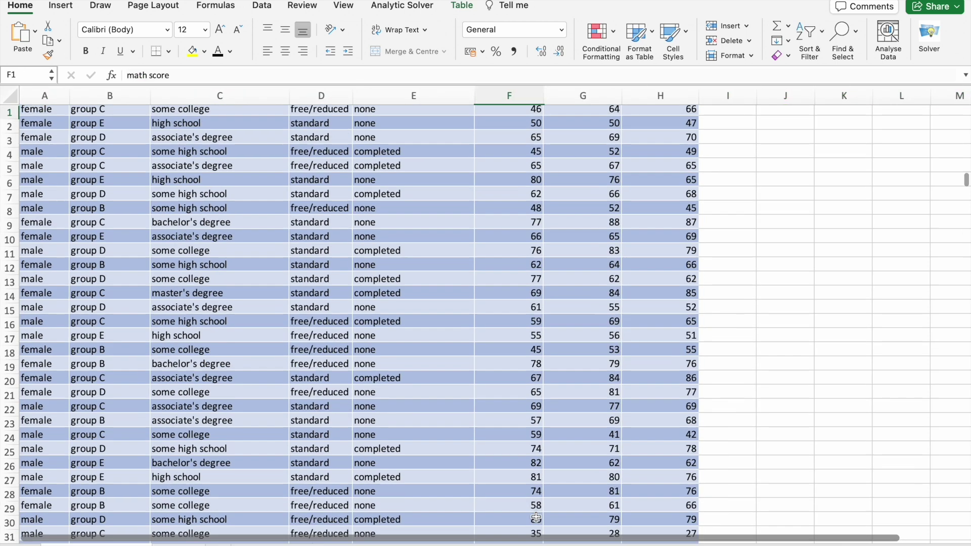
{"action": "key", "text": "ctrl+Up"}
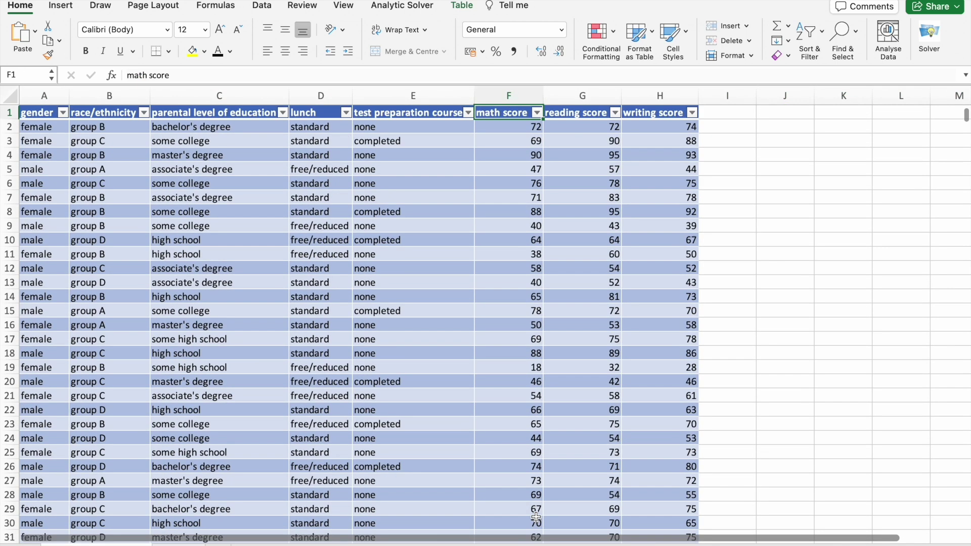
{"action": "left_click", "coordinate": [507, 95]}
{"action": "key", "text": "ctrl+Right"}
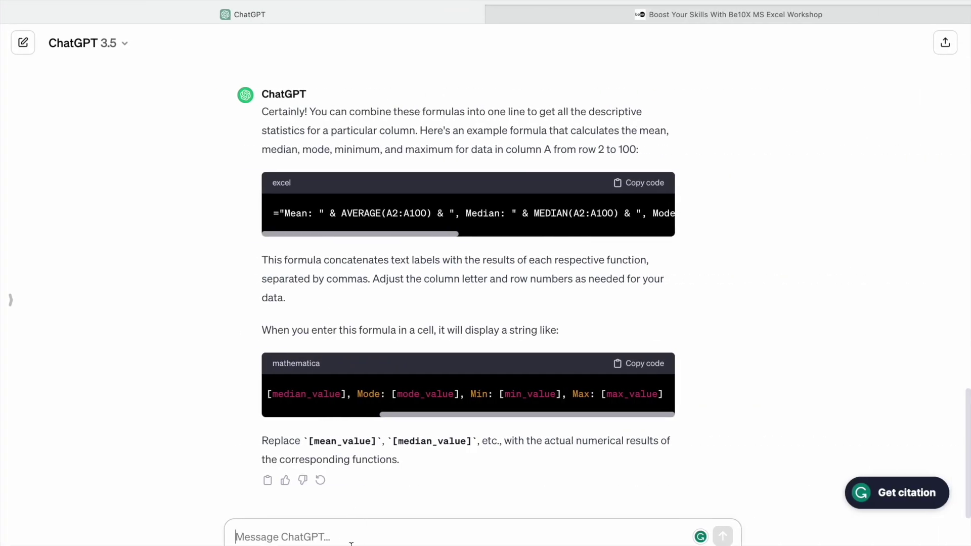
Step: Ask ChatGPT for the one-line statistics formula for F2 to F1001 and copy it
{"action": "type", "text": "For col"}
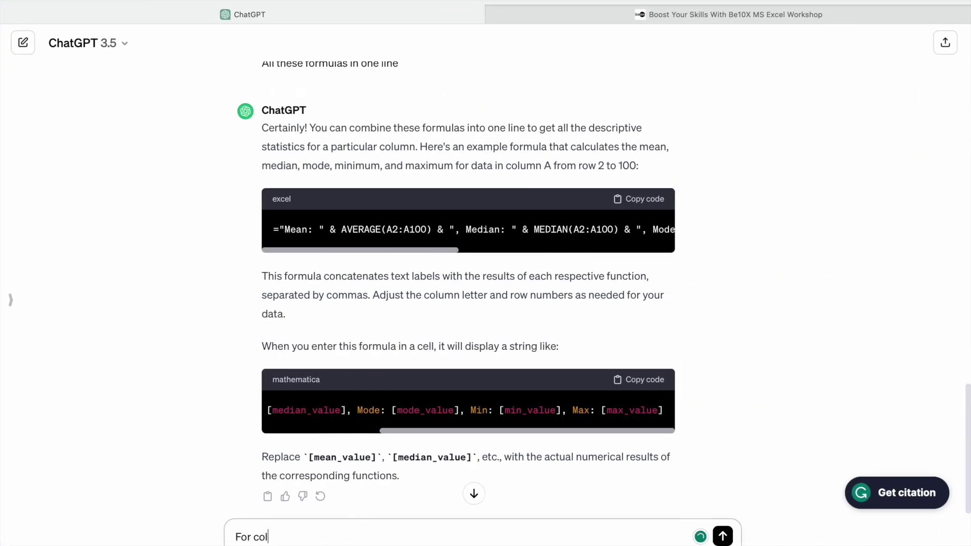
{"action": "type", "text": "umn F2 to F1000"}
{"action": "key", "text": "BackSpace"}
{"action": "type", "text": "1"}
{"action": "key", "text": "Return"}
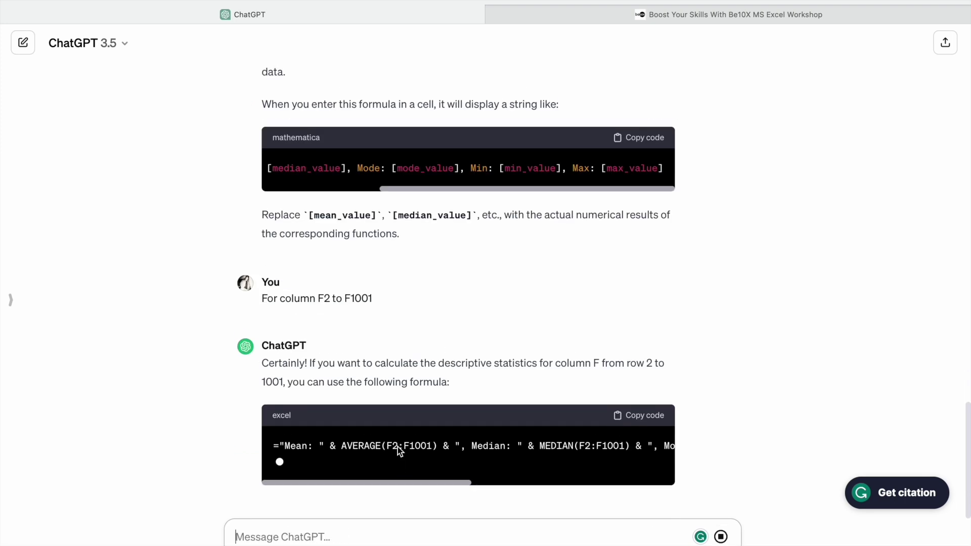
{"action": "scroll", "coordinate": [463, 321], "scroll_direction": "right", "scroll_amount": 5}
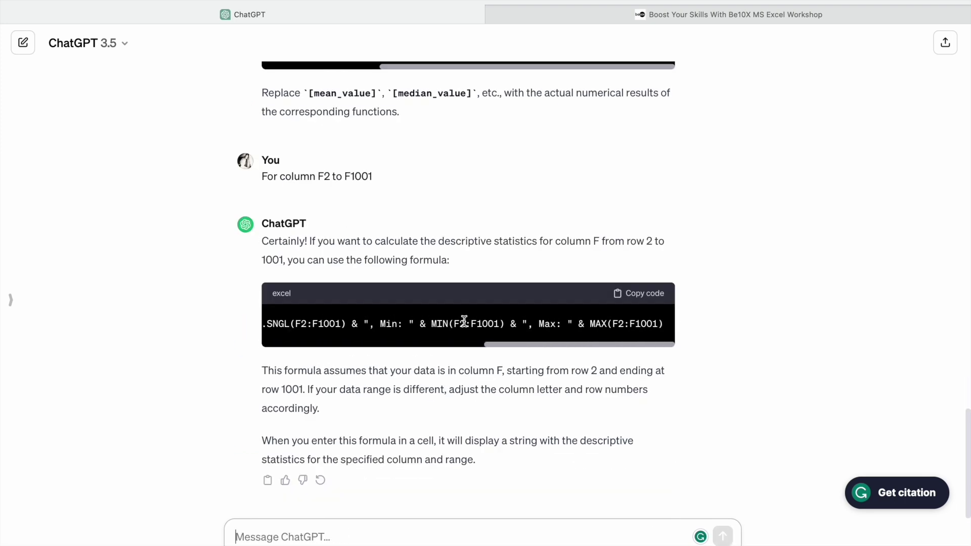
{"action": "left_click", "coordinate": [633, 297]}
Step: Paste the formula into P7, showing Mean 66.089, Median 66, Mode 65, Min 0, Max 100
{"action": "key", "text": "ctrl+Left"}
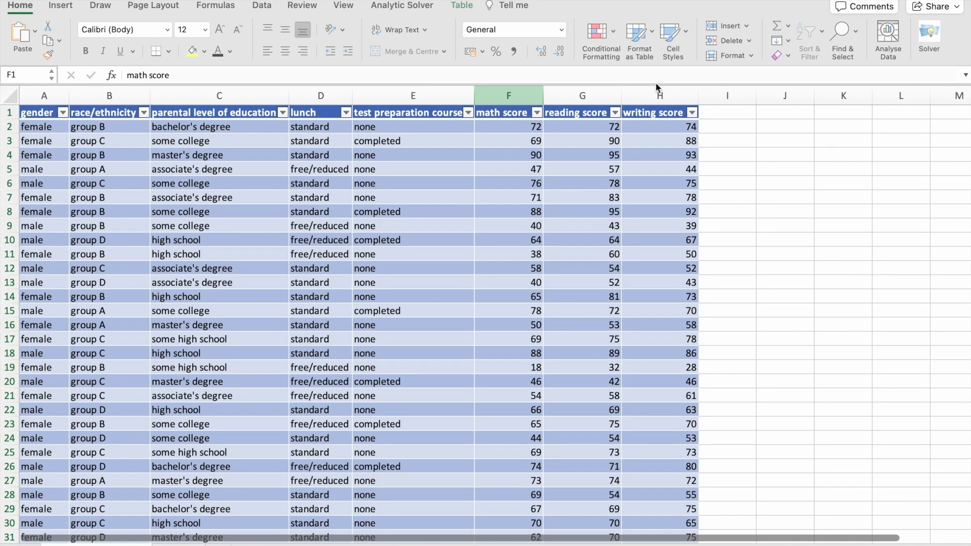
{"action": "scroll", "coordinate": [708, 202], "scroll_direction": "right", "scroll_amount": 5}
{"action": "left_click", "coordinate": [764, 242]}
{"action": "scroll", "coordinate": [759, 242], "scroll_direction": "right", "scroll_amount": 6}
{"action": "left_click", "coordinate": [424, 203]}
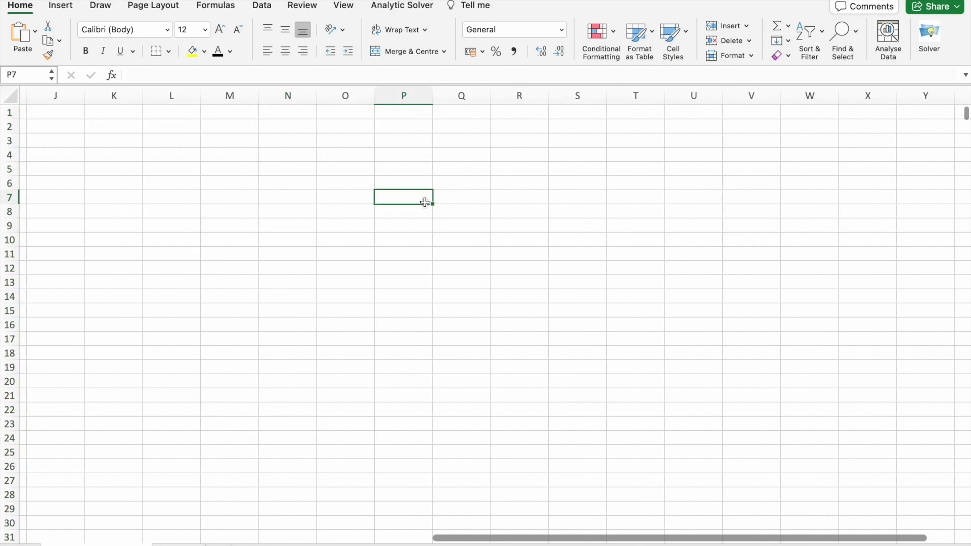
{"action": "scroll", "coordinate": [425, 202], "scroll_direction": "left", "scroll_amount": 3}
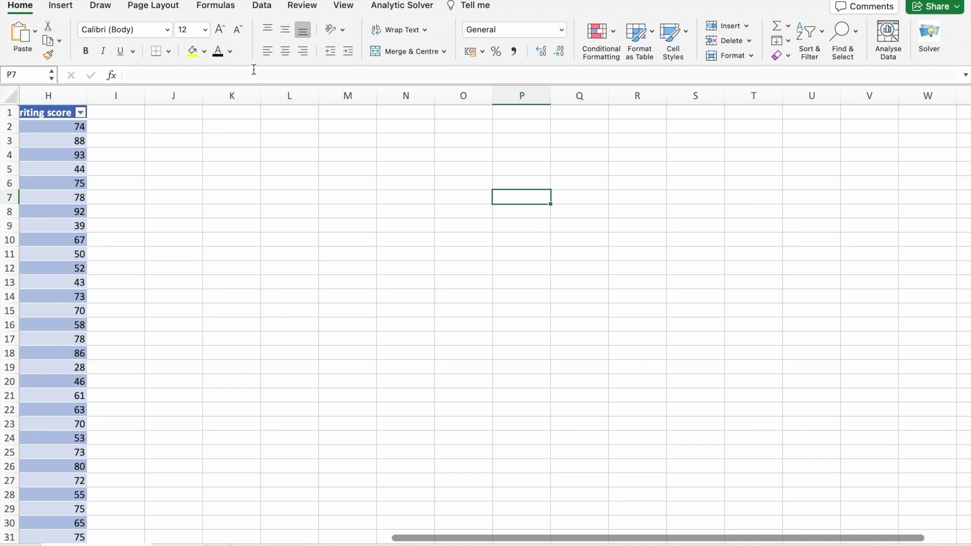
{"action": "key", "text": "super+v"}
{"action": "key", "text": "Return"}
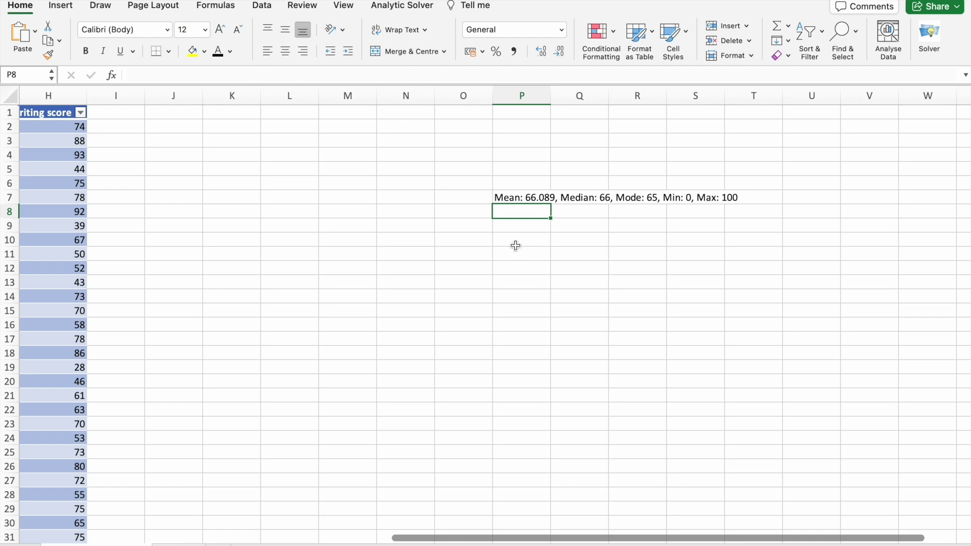
{"action": "left_click", "coordinate": [524, 197]}
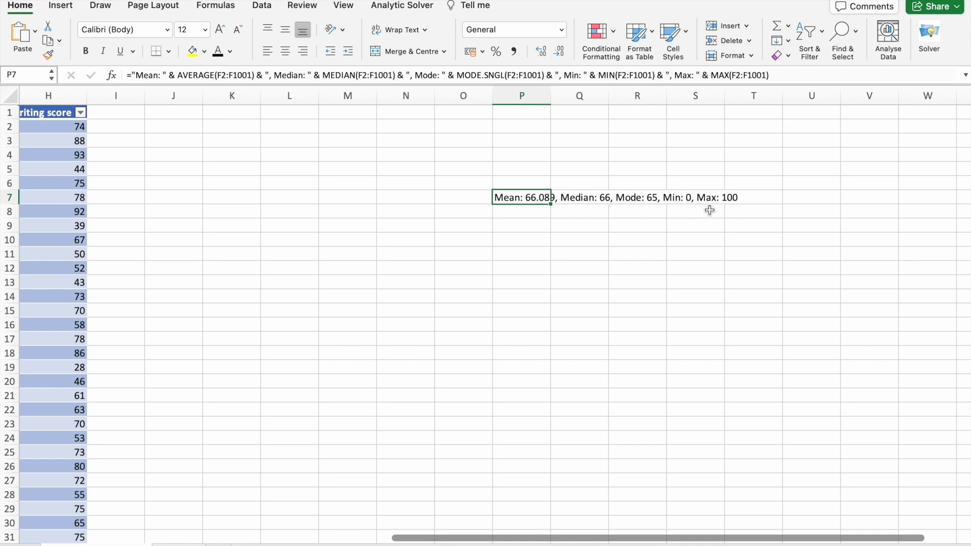
Step: Add the heading 'Math Score Descriptive Statistics:' in P6 above the results
{"action": "scroll", "coordinate": [576, 203], "scroll_direction": "left", "scroll_amount": 5}
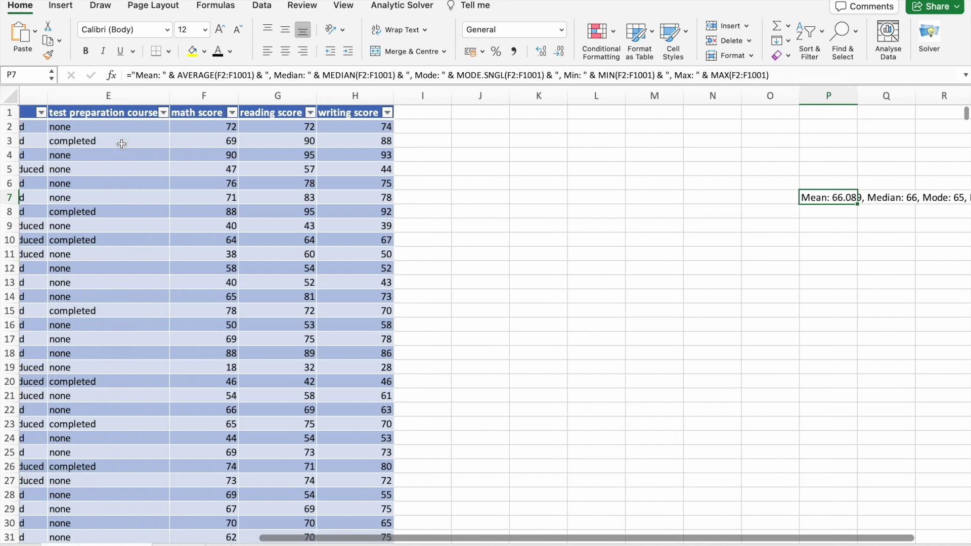
{"action": "left_click", "coordinate": [205, 95]}
{"action": "left_click", "coordinate": [809, 192]}
{"action": "left_click", "coordinate": [810, 185]}
{"action": "type", "text": "Math Score De"}
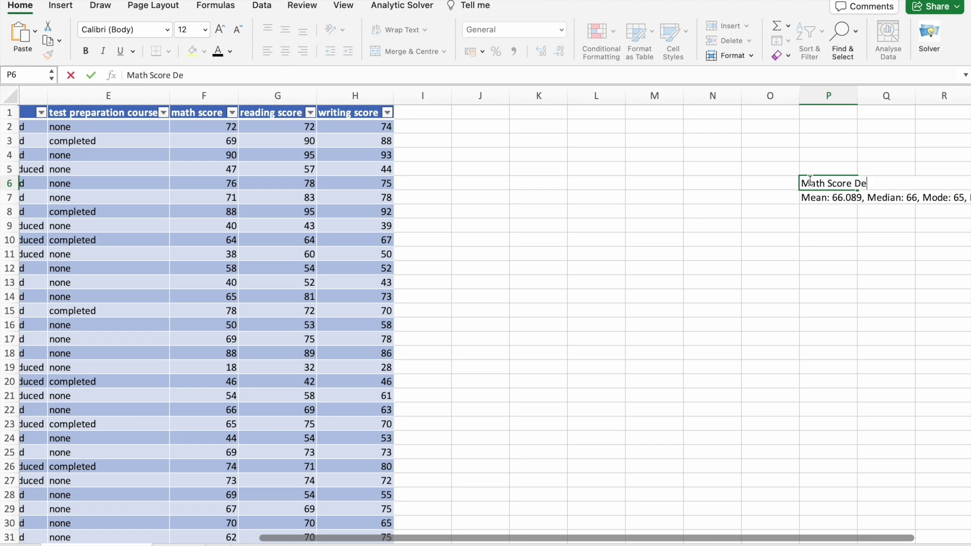
{"action": "type", "text": "scriptive Statistic"}
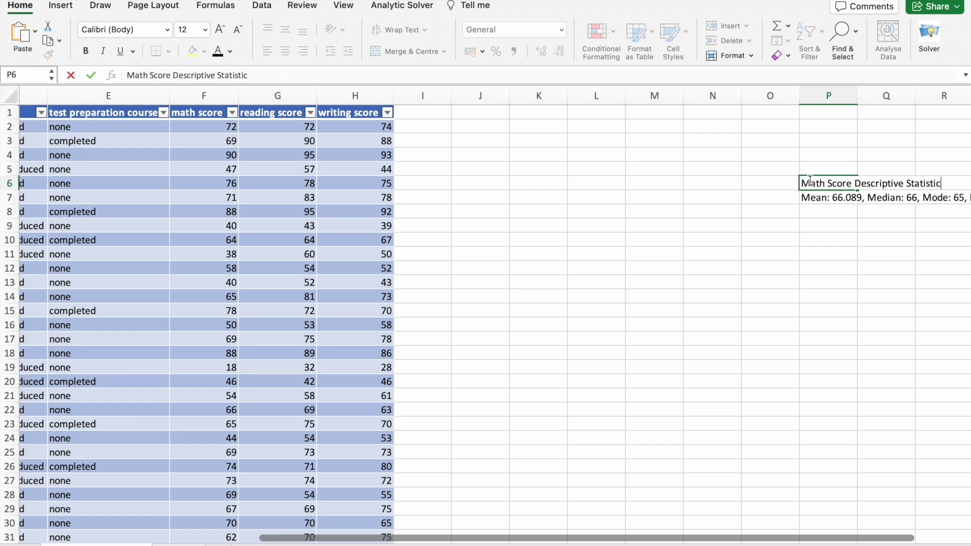
{"action": "left_click", "coordinate": [835, 275]}
{"action": "scroll", "coordinate": [835, 274], "scroll_direction": "right", "scroll_amount": 5}
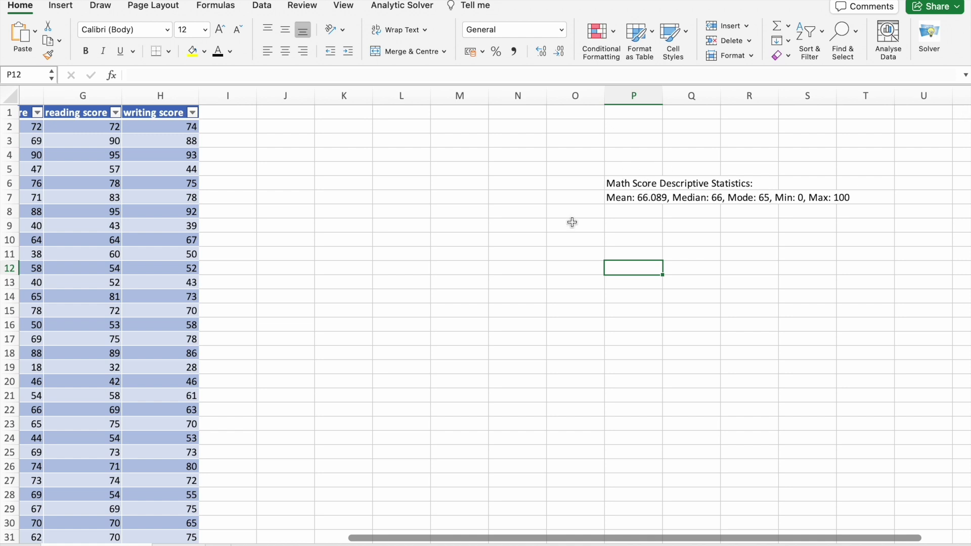
Step: Ask ChatGPT for the statistics formula for G2 to G1001 and copy it
{"action": "scroll", "coordinate": [572, 222], "scroll_direction": "left", "scroll_amount": 1}
{"action": "left_click", "coordinate": [156, 96]}
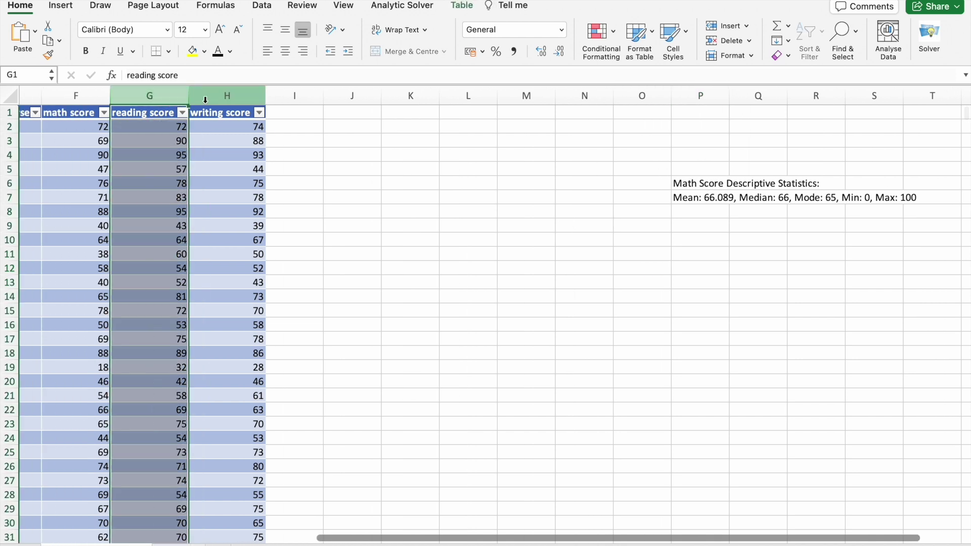
{"action": "left_click", "coordinate": [220, 97]}
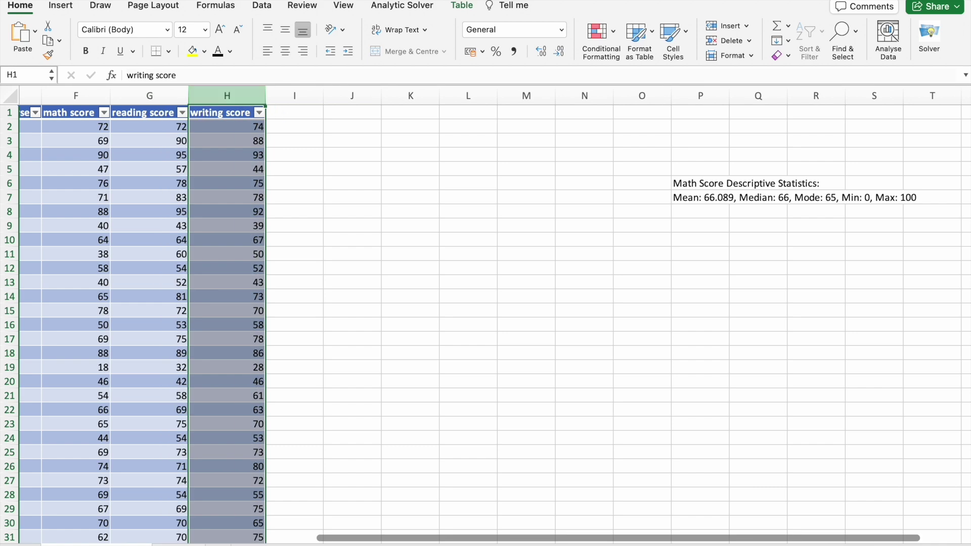
{"action": "left_click", "coordinate": [696, 230]}
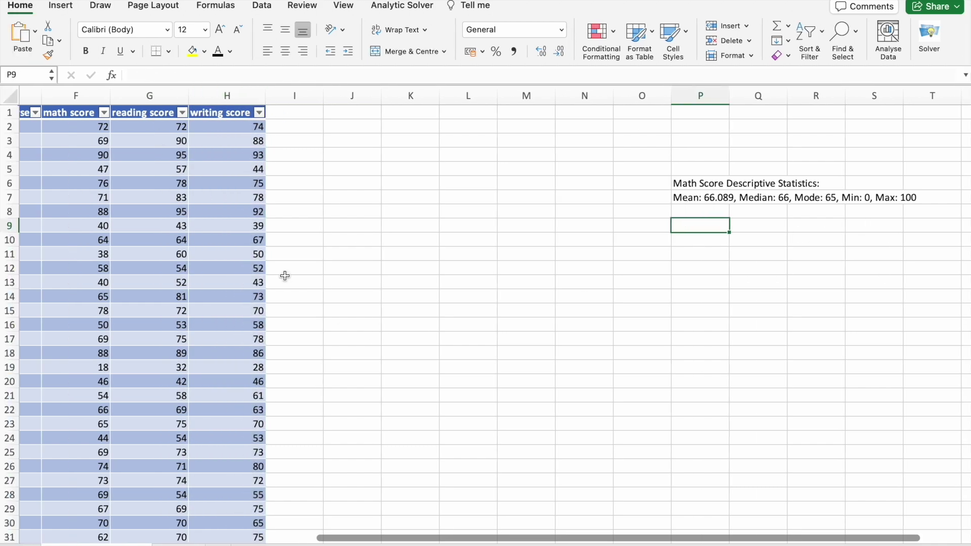
{"action": "key", "text": "super+Tab"}
{"action": "type", "text": "for G2 to G1001"}
{"action": "key", "text": "Return"}
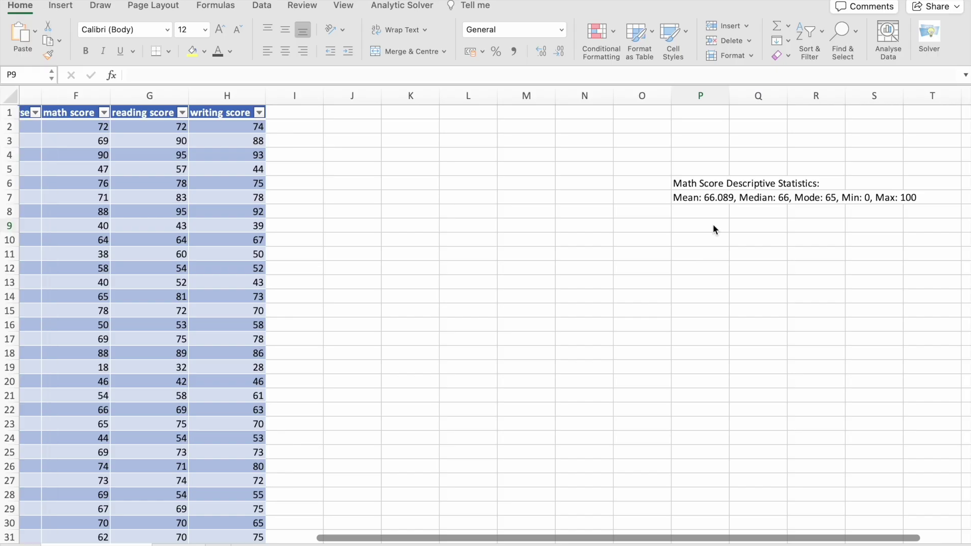
{"action": "left_click", "coordinate": [707, 239]}
Step: Paste it into P10 (Mean 69.169, Median 70, Mode 72) under 'Reading Score Descriptive Statistics:' in P9
{"action": "left_click", "coordinate": [375, 76]}
{"action": "key", "text": "super+v"}
{"action": "key", "text": "Return"}
{"action": "left_click", "coordinate": [708, 223]}
{"action": "type", "text": "R"}
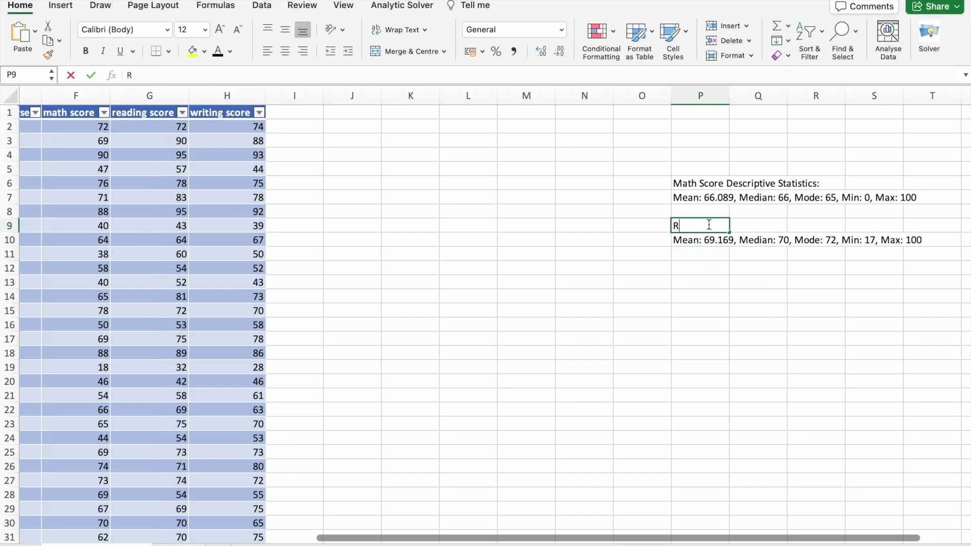
{"action": "type", "text": "eading Score Descriptive Statistics:"}
{"action": "left_click", "coordinate": [708, 282]}
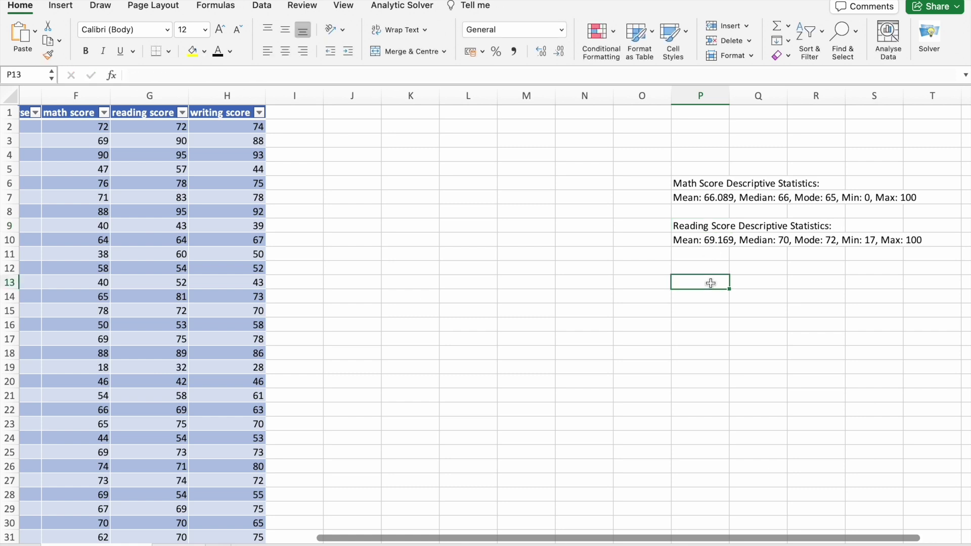
{"action": "left_click", "coordinate": [710, 241]}
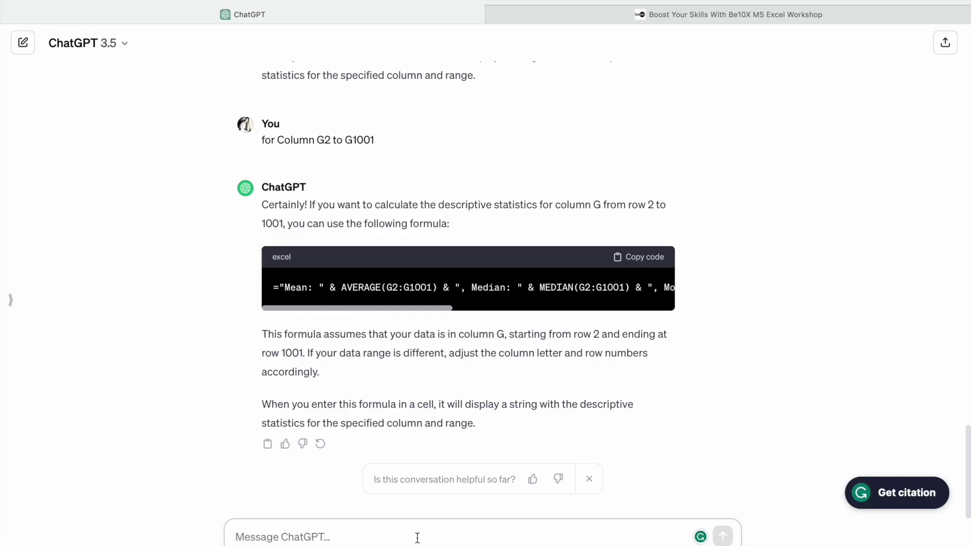
Step: Add H2:H1001 writing statistics (Mean 68.054, Median 69, Mode 74) in P13 with a P12 heading
{"action": "type", "text": "For Column H2 to H100"}
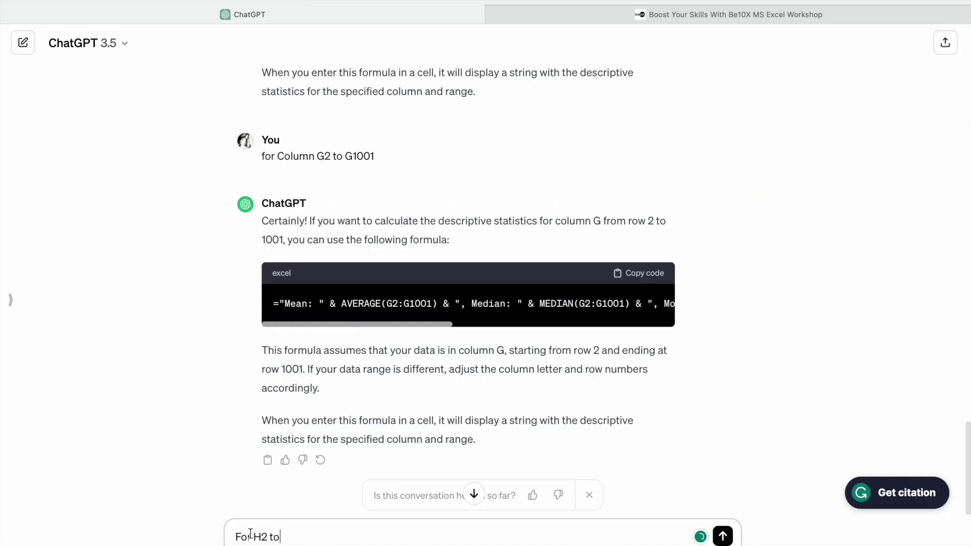
{"action": "type", "text": "1"}
{"action": "key", "text": "Return"}
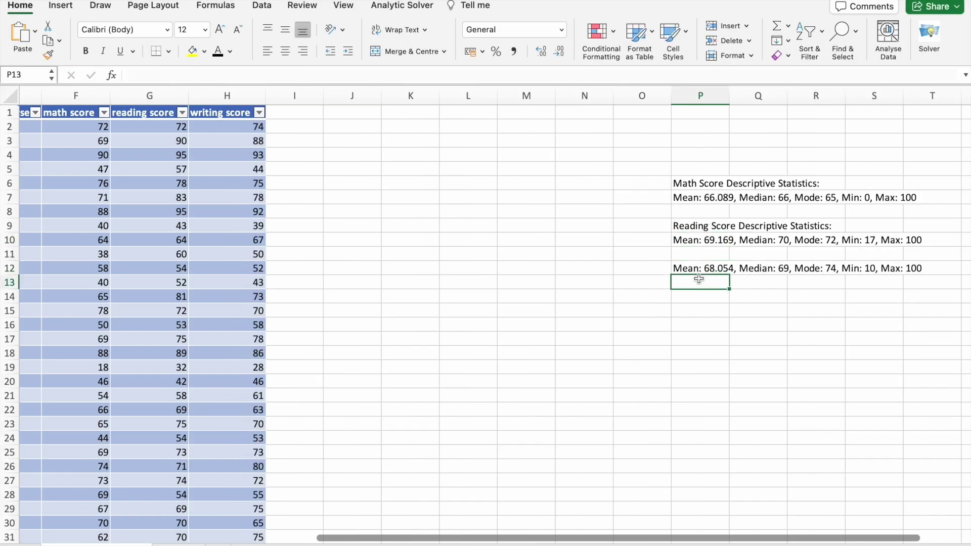
{"action": "left_click_drag", "start_coordinate": [698, 278], "coordinate": [698, 279]}
{"action": "left_click", "coordinate": [691, 264]}
{"action": "type", "text": "Writing Scor"}
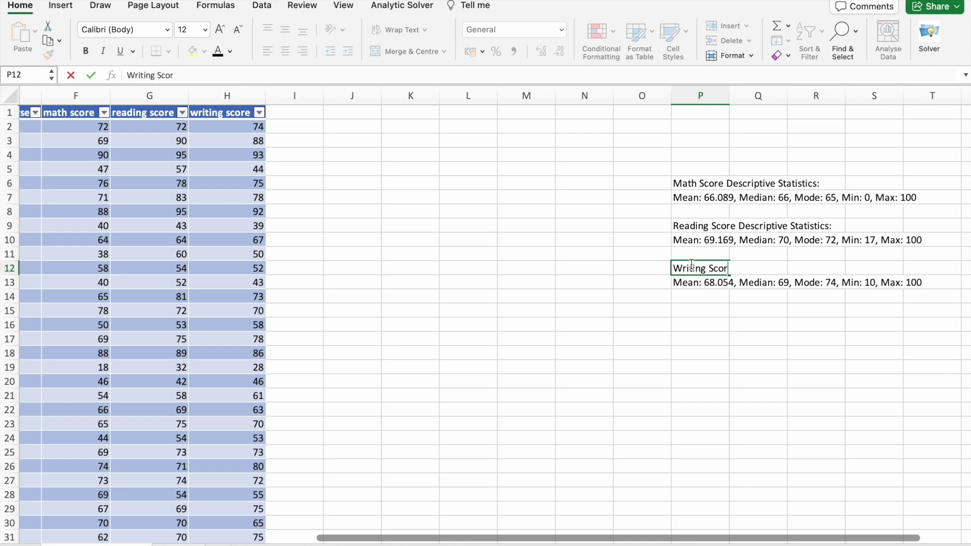
{"action": "type", "text": "e Descriptive Statistics:"}
{"action": "left_click", "coordinate": [700, 326]}
Step: Title the statistics block 'Descriptive Statistics:' in cell P4
{"action": "left_click", "coordinate": [700, 155]}
{"action": "type", "text": "Descriptive Statistics:"}
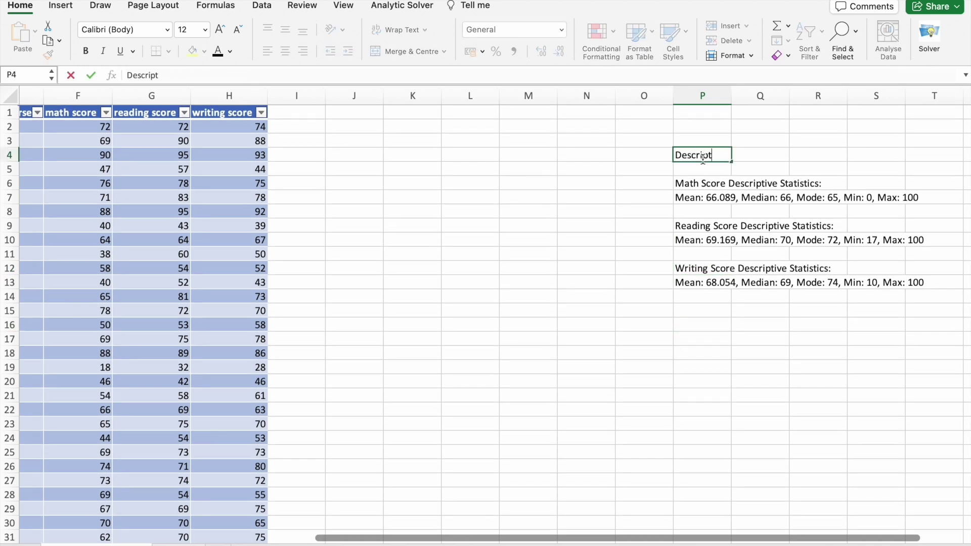
{"action": "left_click", "coordinate": [718, 381]}
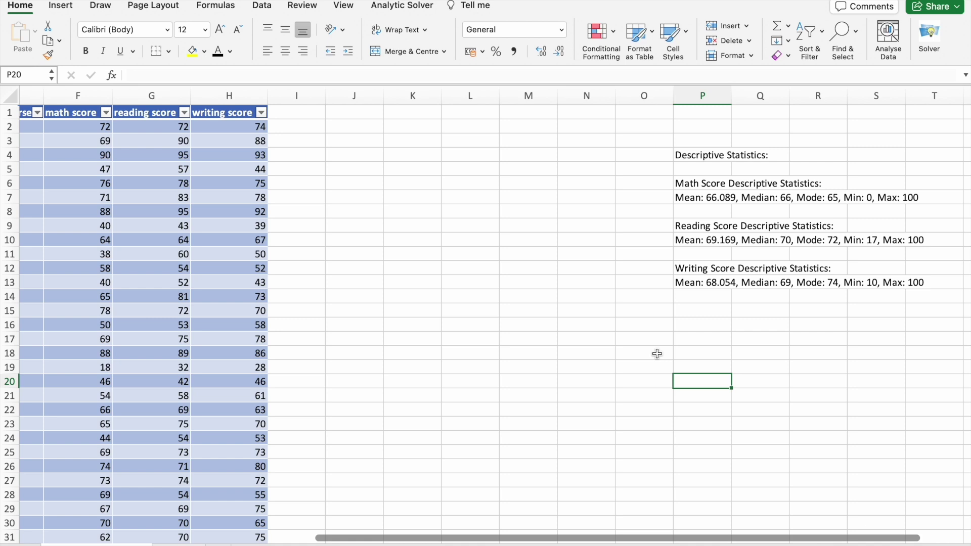
{"action": "scroll", "coordinate": [657, 353], "scroll_direction": "right", "scroll_amount": 1}
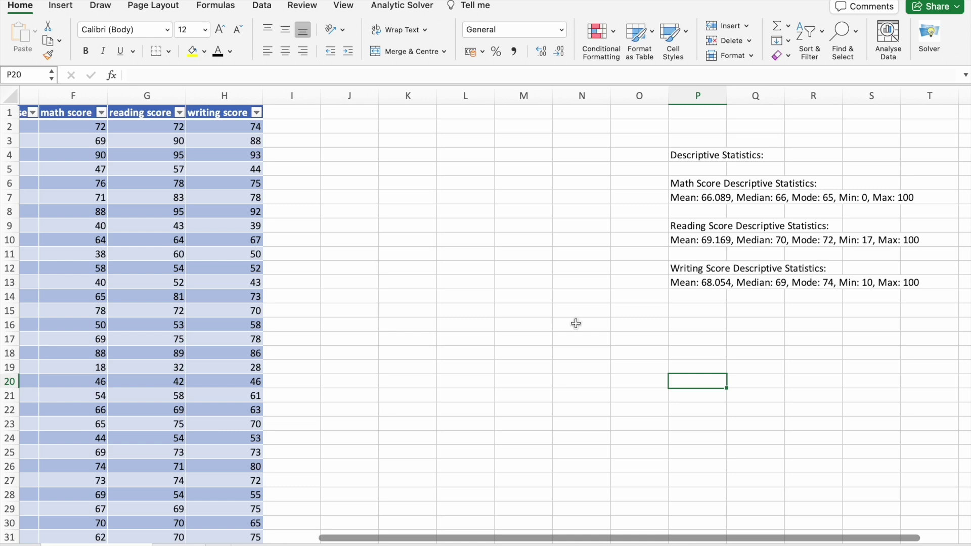
{"action": "scroll", "coordinate": [575, 324], "scroll_direction": "left", "scroll_amount": 10}
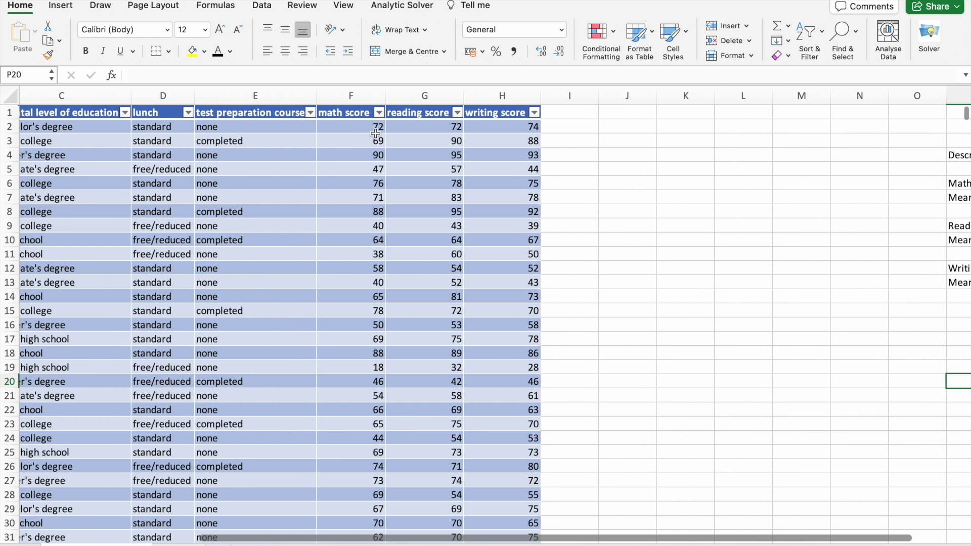
Step: Enter the note 'Pass Marks = 40' in cell P16
{"action": "left_click", "coordinate": [354, 94]}
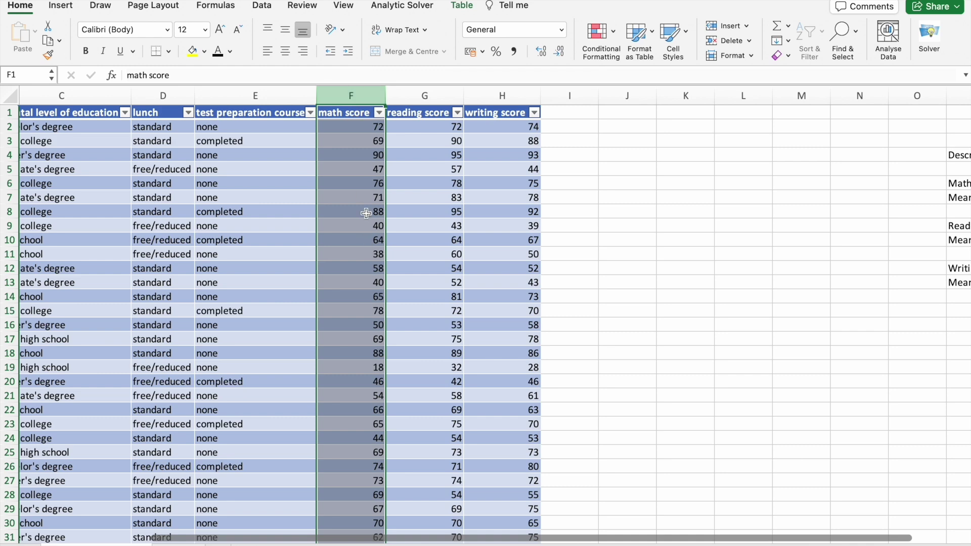
{"action": "left_click", "coordinate": [571, 126]}
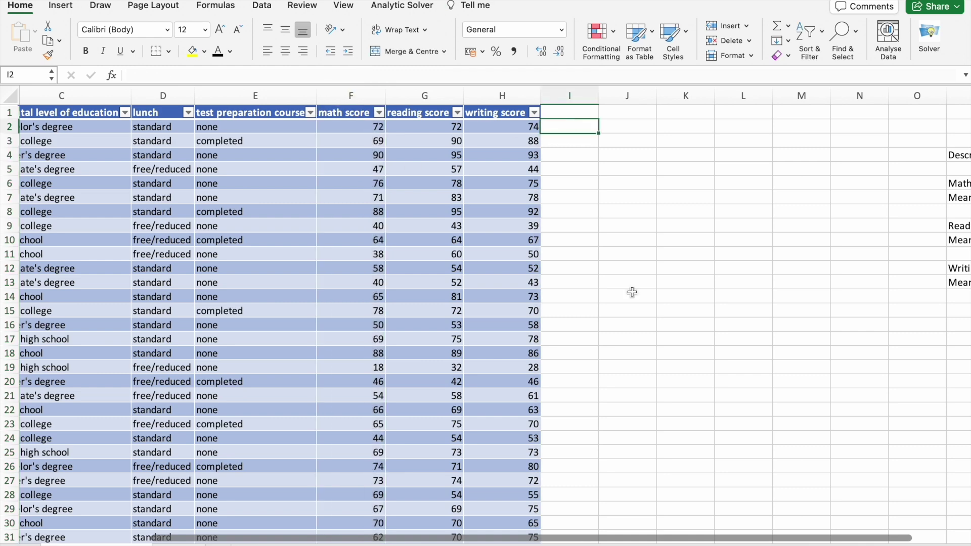
{"action": "scroll", "coordinate": [632, 292], "scroll_direction": "right", "scroll_amount": 2}
{"action": "scroll", "coordinate": [632, 292], "scroll_direction": "right", "scroll_amount": 1}
{"action": "left_click", "coordinate": [806, 321]}
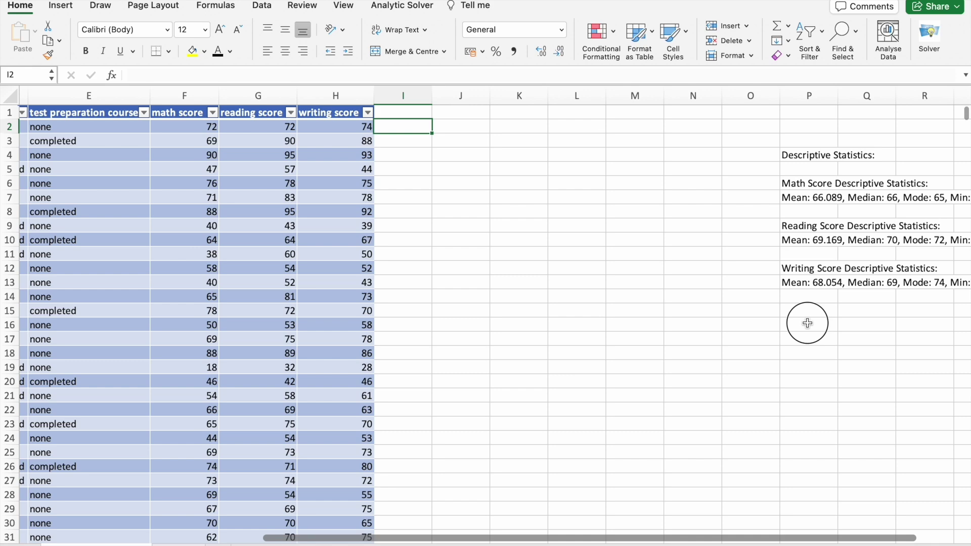
{"action": "scroll", "coordinate": [807, 322], "scroll_direction": "right", "scroll_amount": 1}
{"action": "scroll", "coordinate": [807, 322], "scroll_direction": "right", "scroll_amount": 2}
{"action": "type", "text": "P"}
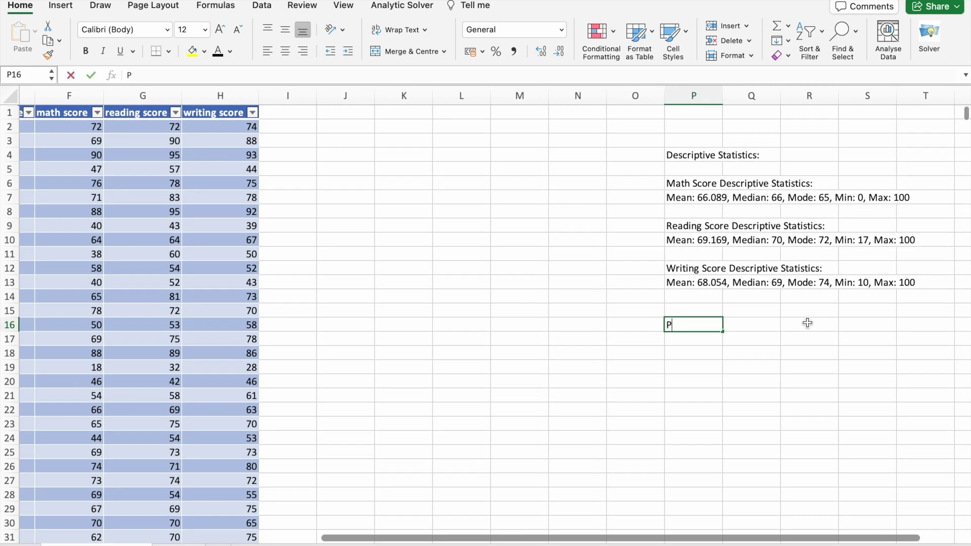
{"action": "type", "text": "ass Marks ="}
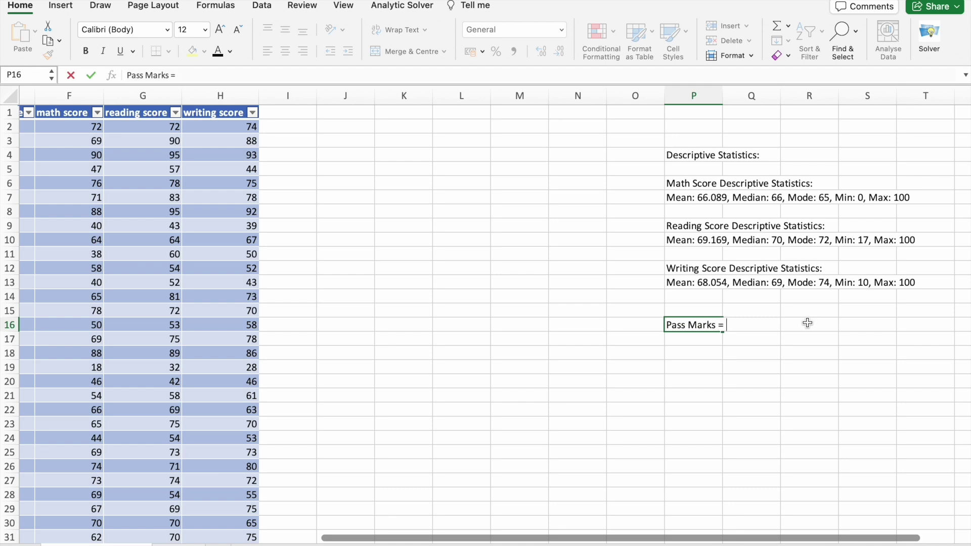
{"action": "type", "text": " 40"}
{"action": "left_click", "coordinate": [728, 353]}
Step: Widen column P so the statistics text fits
{"action": "left_click_drag", "start_coordinate": [717, 90], "coordinate": [769, 93]}
{"action": "scroll", "coordinate": [556, 304], "scroll_direction": "left", "scroll_amount": 2}
{"action": "left_click", "coordinate": [394, 113]}
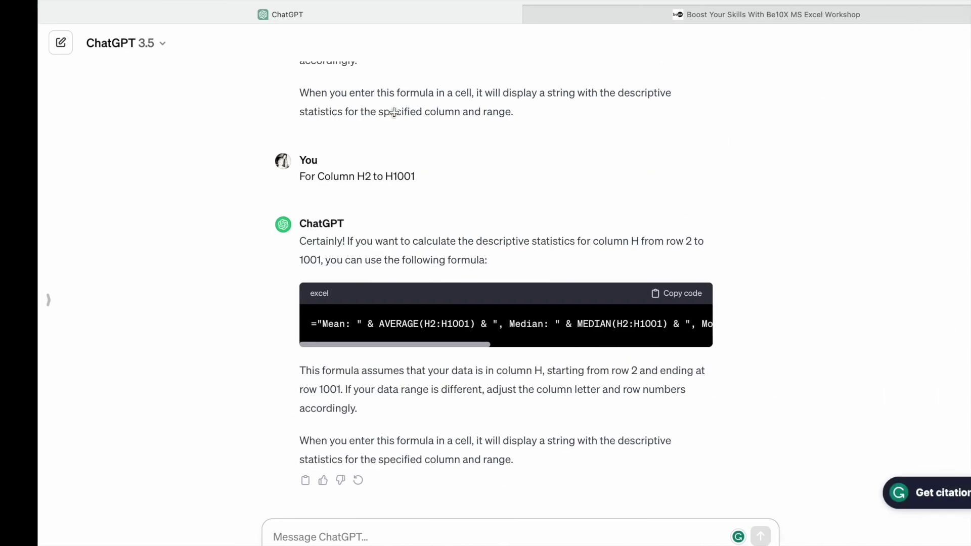
Step: Ask ChatGPT how to mark Maths scores in F2:F1001 as Passed (P) or Failed (F) at 40
{"action": "type", "text": "Maths Score is in"}
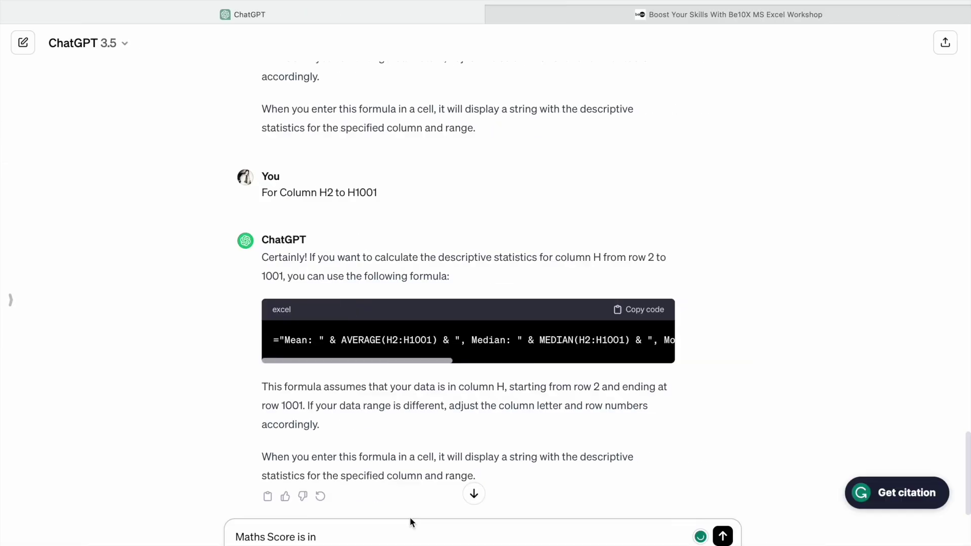
{"action": "type", "text": " F Column from F2 to F1001. We need to f"}
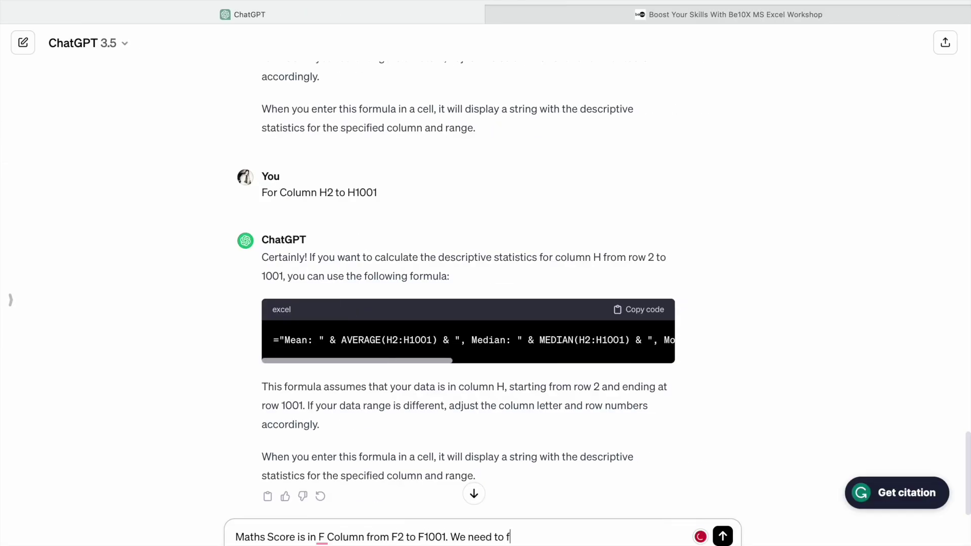
{"action": "type", "text": "ind the students who passed "}
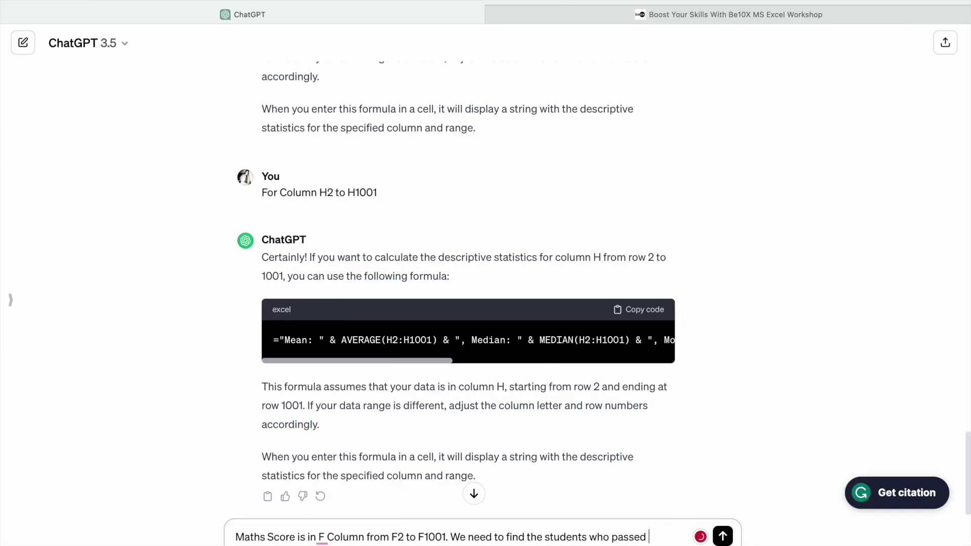
{"action": "type", "text": "aor Failed("}
{"action": "double_click", "coordinate": [635, 537]}
{"action": "type", "text": "Passed(P)"}
{"action": "left_click", "coordinate": [702, 537]}
{"action": "type", "text": "Failed(F"}
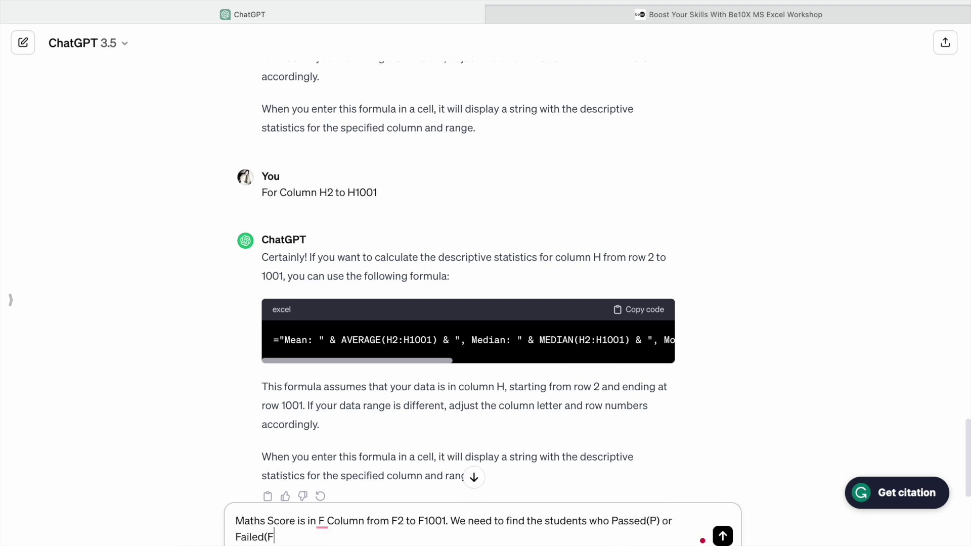
{"action": "type", "text": ") in the Maths Subject. Pass Mar"}
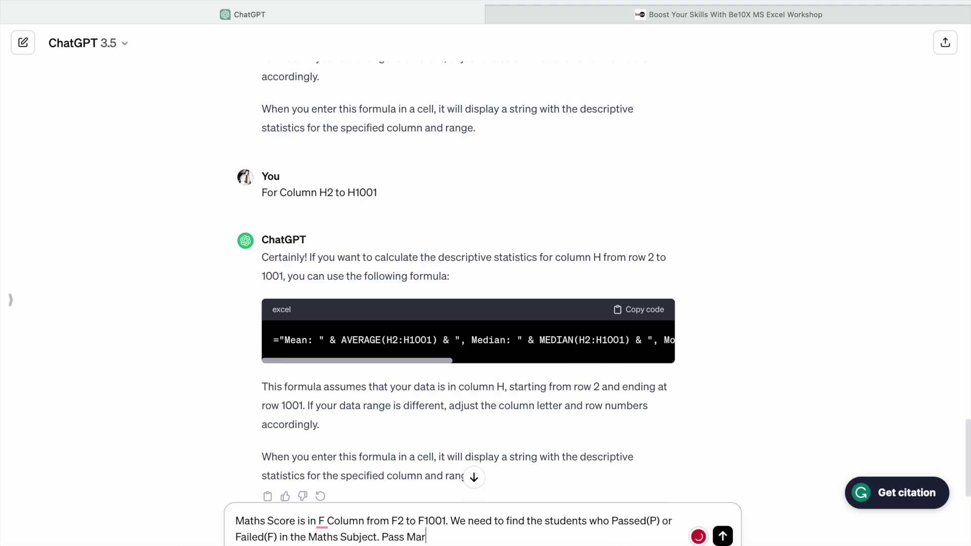
{"action": "type", "text": "ks are 40."}
{"action": "key", "text": "Return"}
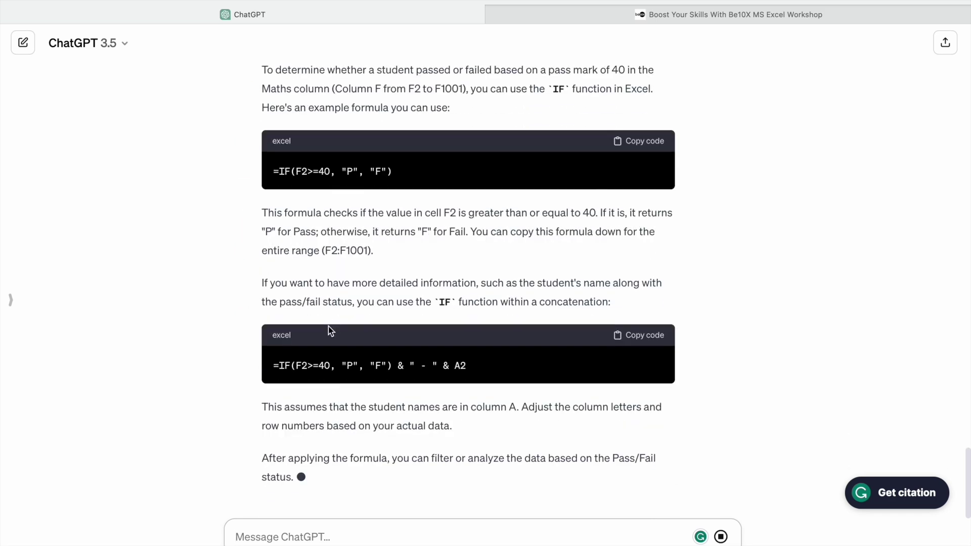
Step: Copy the returned =IF(F2>=40, "P", "F") formula
{"action": "scroll", "coordinate": [288, 252], "scroll_direction": "up", "scroll_amount": 2}
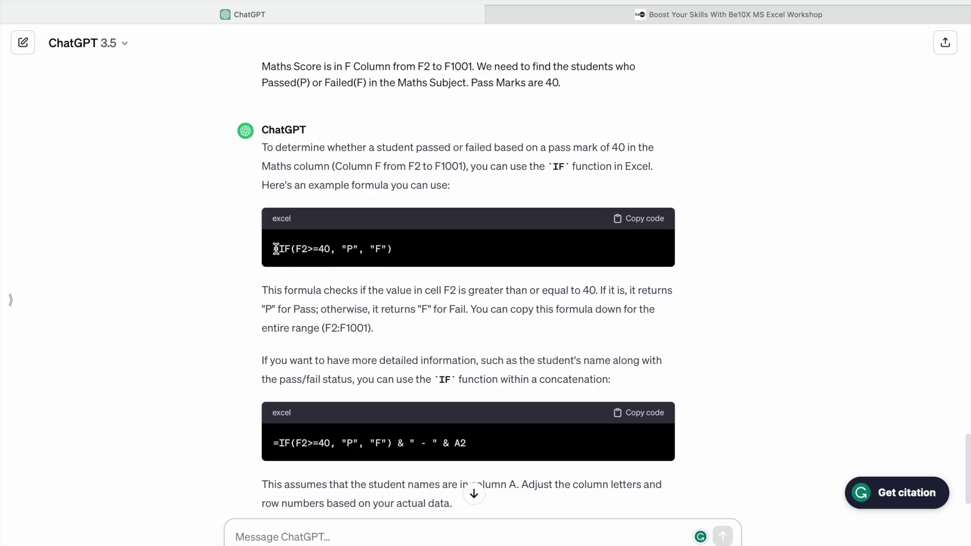
{"action": "left_click_drag", "start_coordinate": [276, 248], "coordinate": [448, 249]}
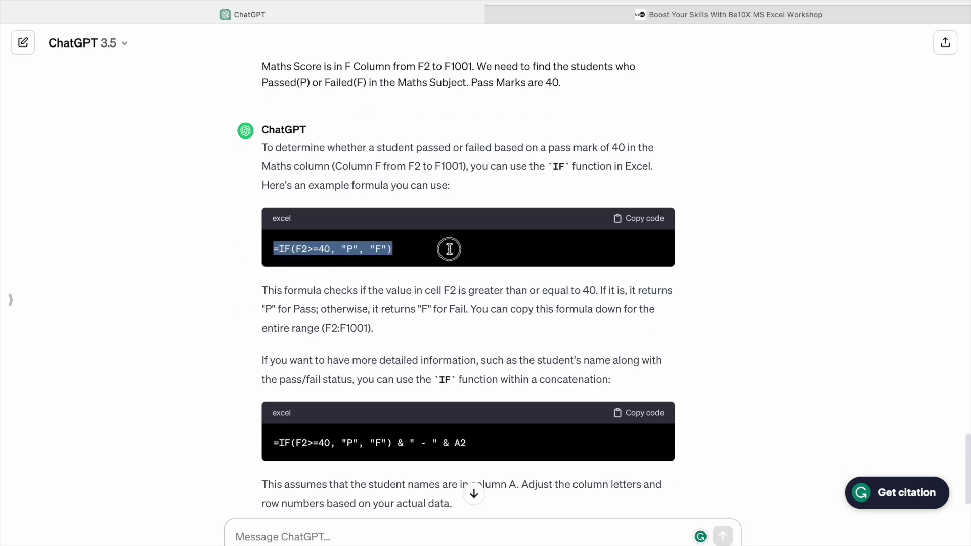
{"action": "left_click", "coordinate": [645, 223]}
{"action": "key", "text": "ctrl+Left"}
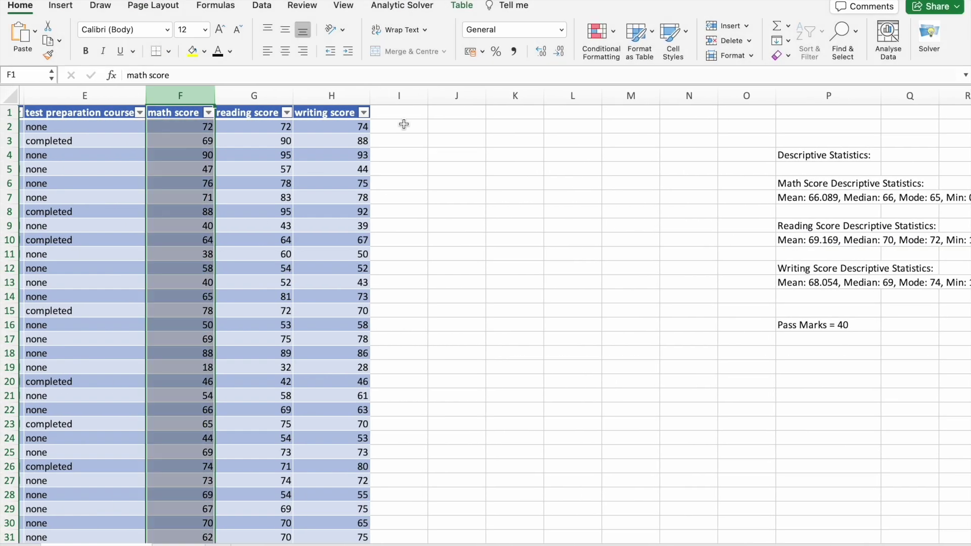
Step: Fill column I with the =IF(F2>=40,"P","F") formula and rename its header Maths_PassStatus
{"action": "left_click", "coordinate": [403, 124]}
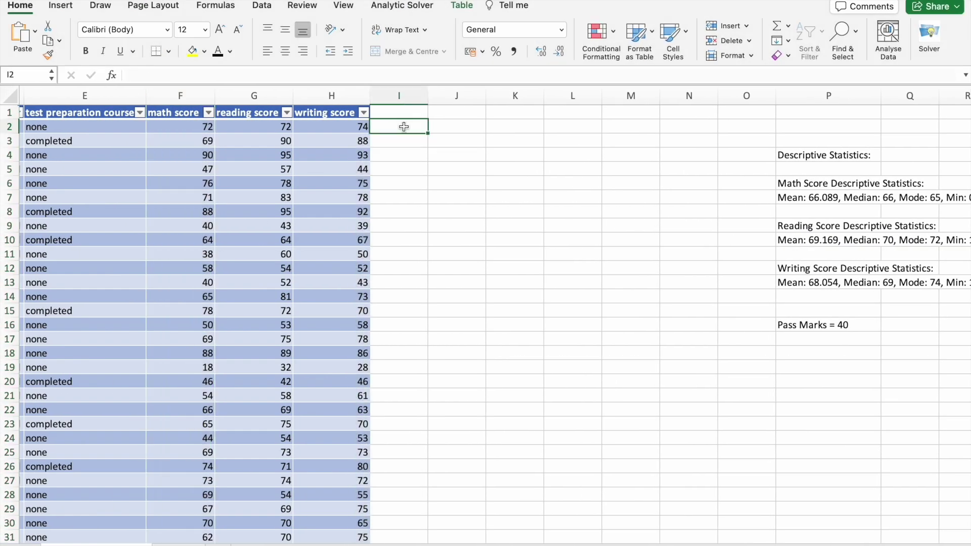
{"action": "key", "text": "super+v"}
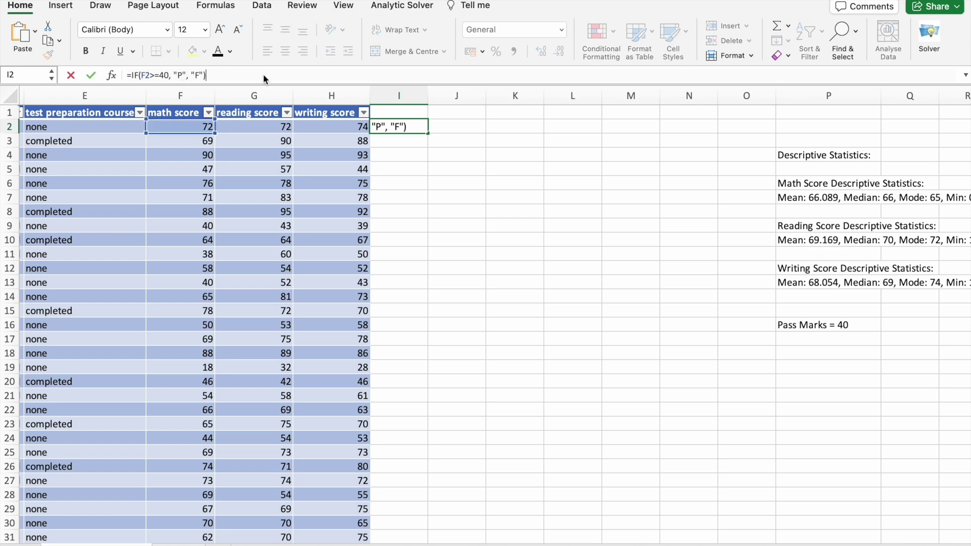
{"action": "key", "text": "Return"}
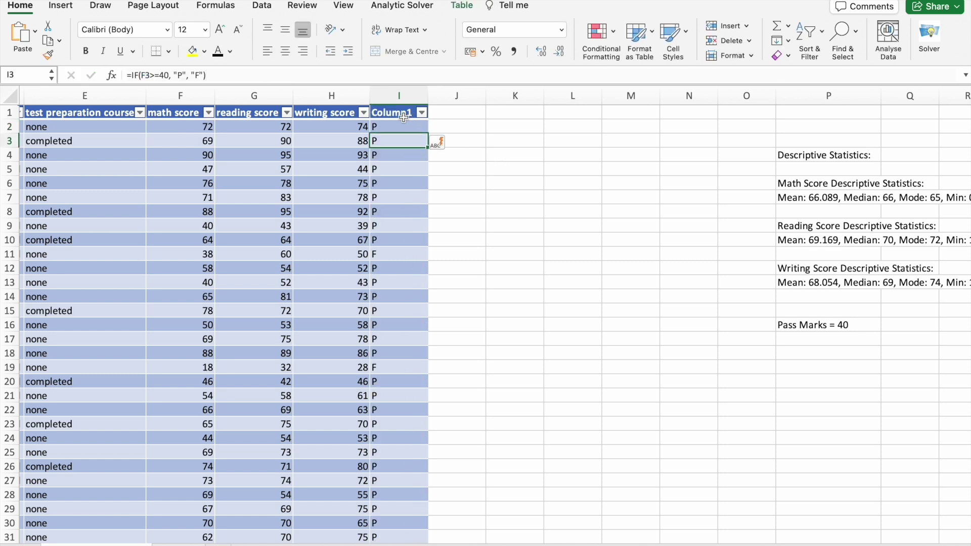
{"action": "left_click", "coordinate": [399, 110]}
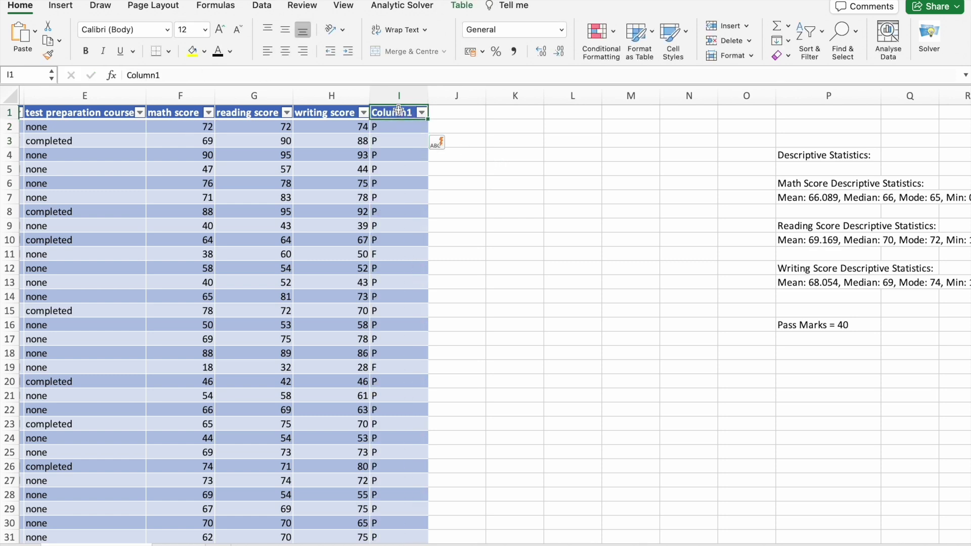
{"action": "double_click", "coordinate": [160, 75]}
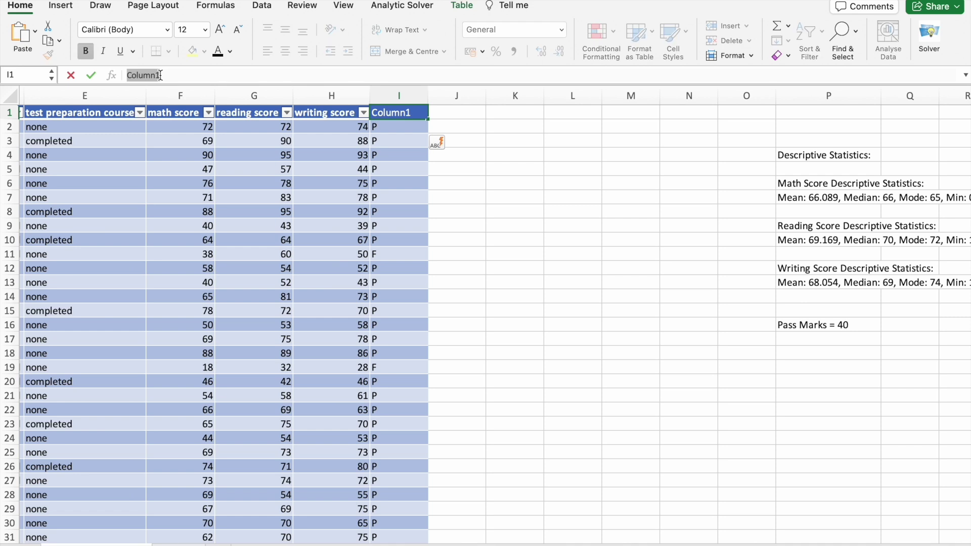
{"action": "type", "text": "Maths_P"}
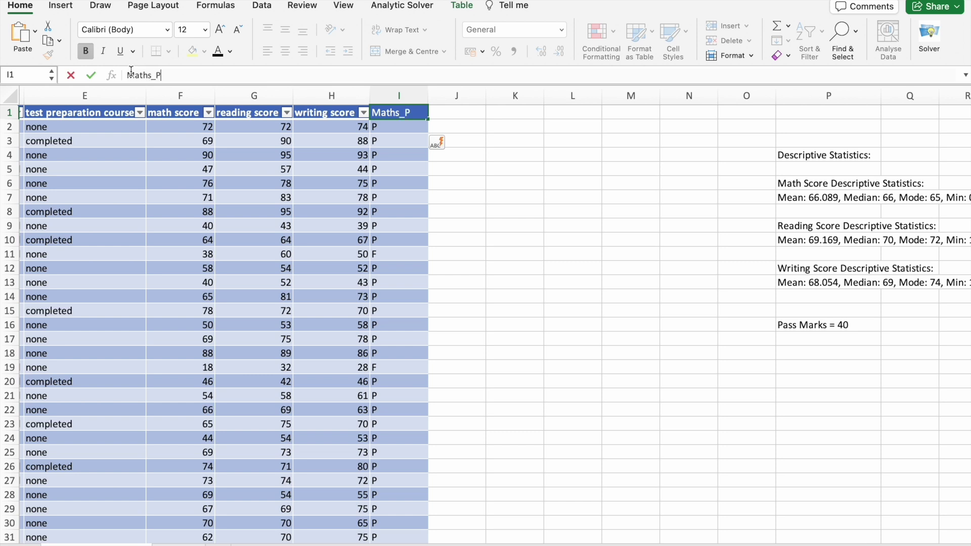
{"action": "type", "text": "assStatus"}
Step: Paste the pass/fail IF formula into K2 and adjust its score reference
{"action": "left_click", "coordinate": [472, 116]}
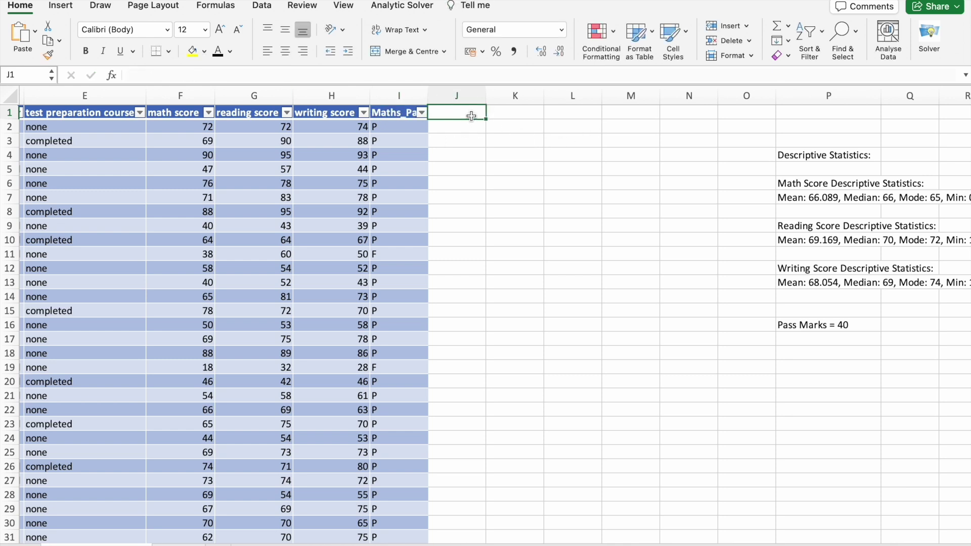
{"action": "left_click", "coordinate": [236, 110]}
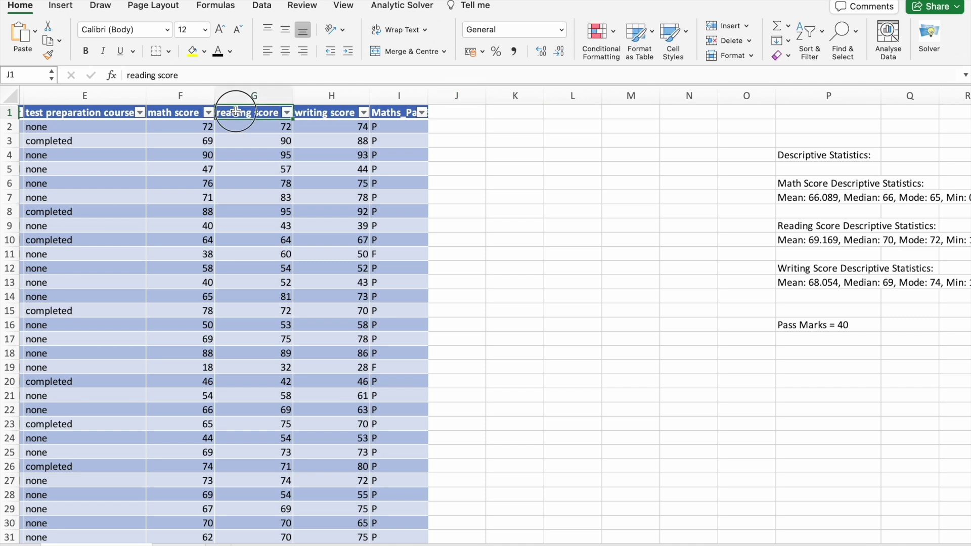
{"action": "left_click", "coordinate": [336, 115]}
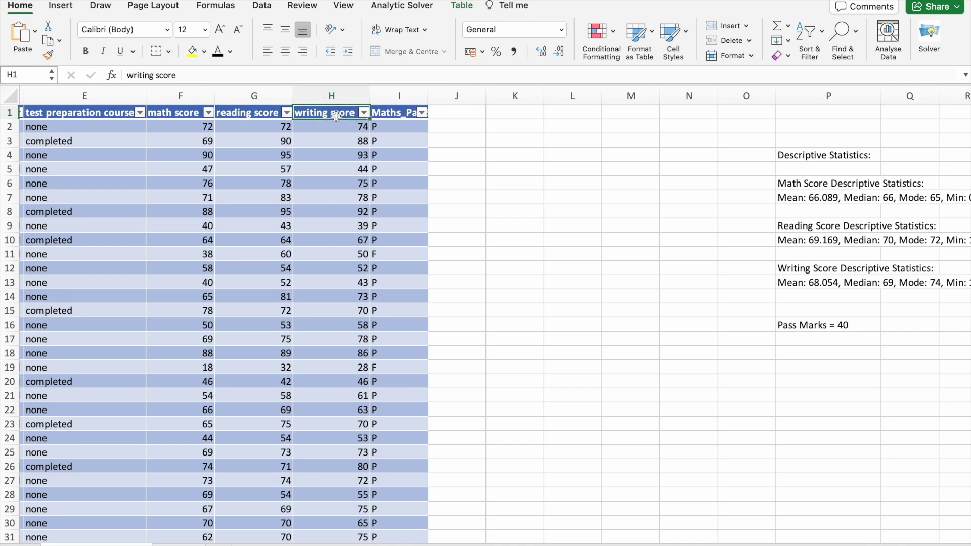
{"action": "left_click", "coordinate": [397, 112]}
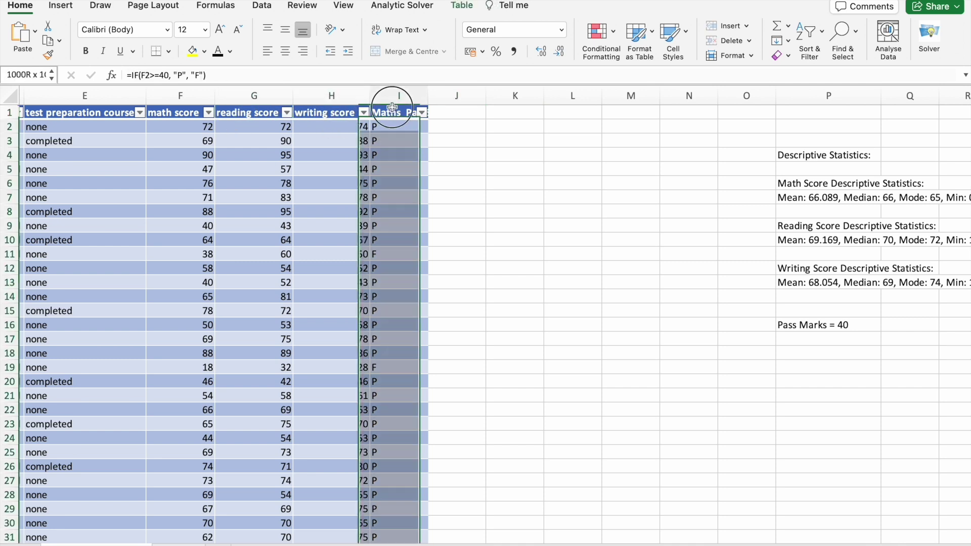
{"action": "left_click", "coordinate": [457, 114]}
{"action": "left_click", "coordinate": [252, 107]}
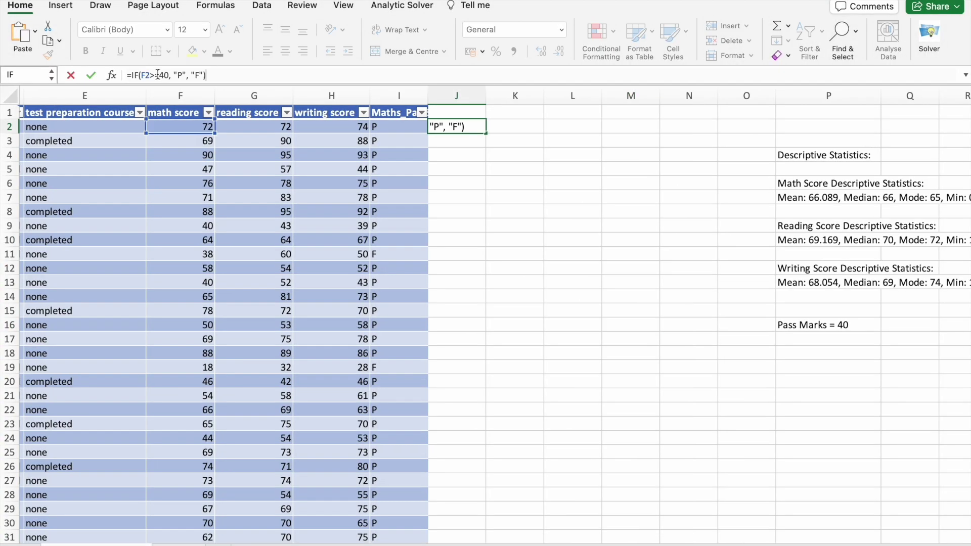
{"action": "left_click", "coordinate": [498, 131]}
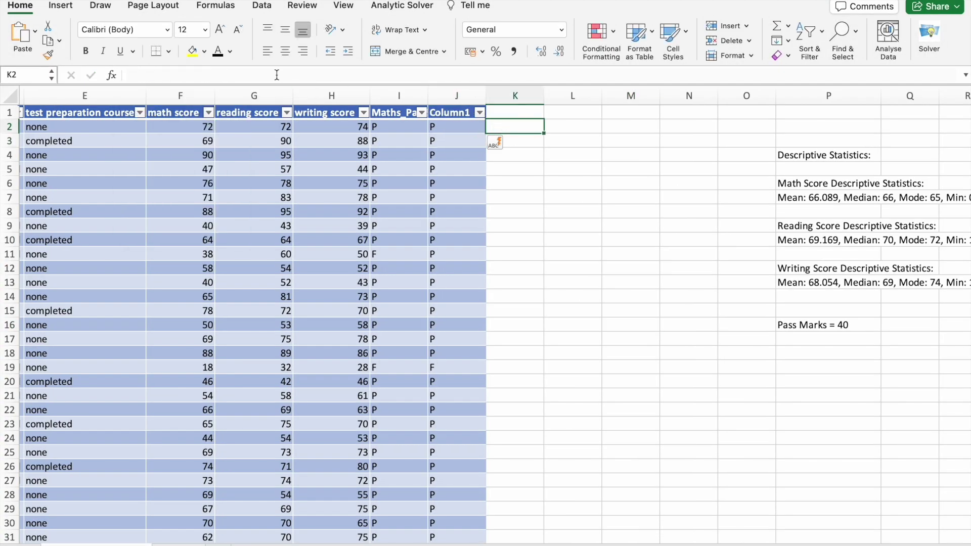
{"action": "key", "text": "ctrl+v"}
{"action": "double_click", "coordinate": [145, 75]}
{"action": "type", "text": "I2"}
{"action": "key", "text": "Return"}
Step: Rename headers J1 and K1 to Reading_PassStatus and Writing_PassStatus
{"action": "left_click", "coordinate": [455, 112]}
{"action": "double_click", "coordinate": [141, 74]}
{"action": "type", "text": "Reading_PassStatus"}
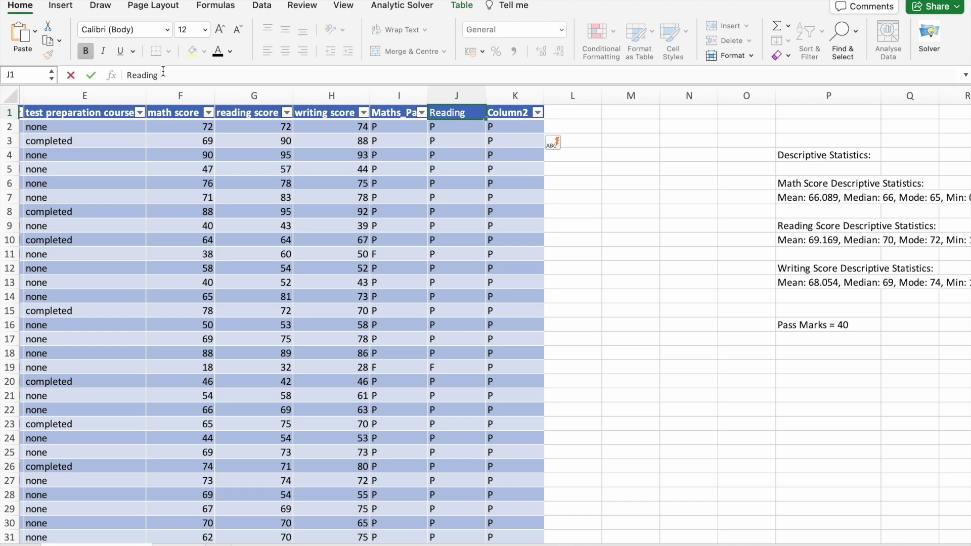
{"action": "left_click", "coordinate": [516, 108]}
{"action": "type", "text": "Writing_PassStatus"}
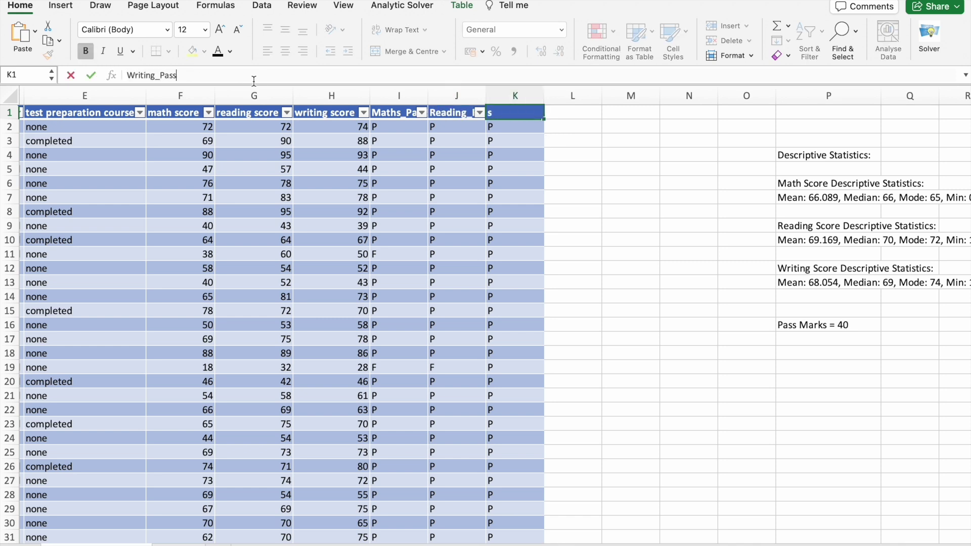
{"action": "left_click", "coordinate": [572, 112]}
Step: Widen pass-status columns I to K so their full headers show
{"action": "left_click_drag", "start_coordinate": [486, 95], "coordinate": [508, 96]}
{"action": "left_click_drag", "start_coordinate": [428, 96], "coordinate": [447, 95]}
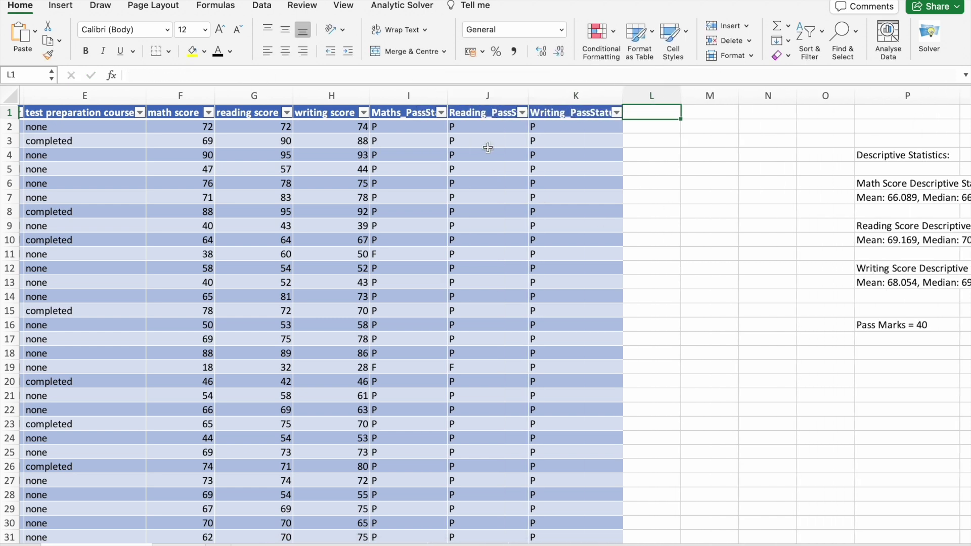
{"action": "left_click", "coordinate": [403, 96]}
{"action": "left_click", "coordinate": [458, 95]}
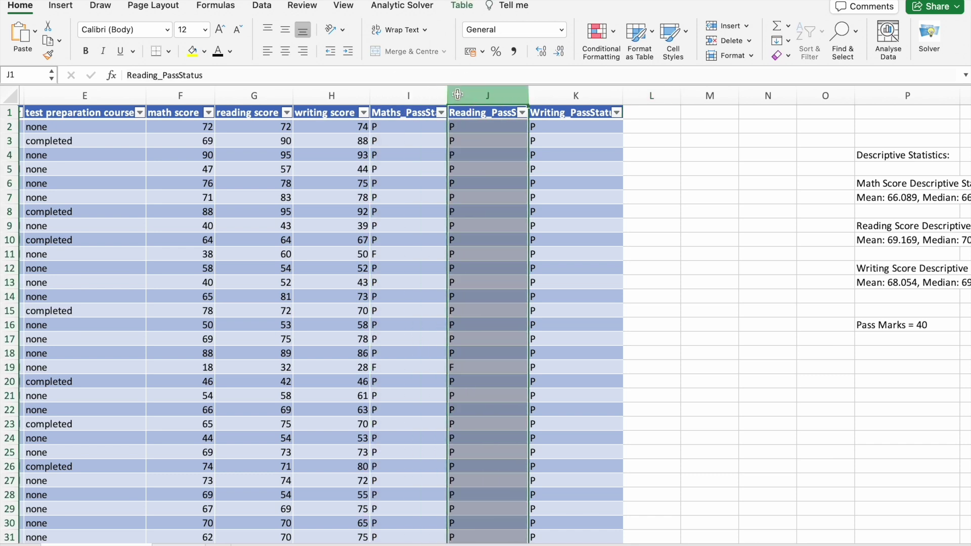
{"action": "left_click", "coordinate": [548, 96]}
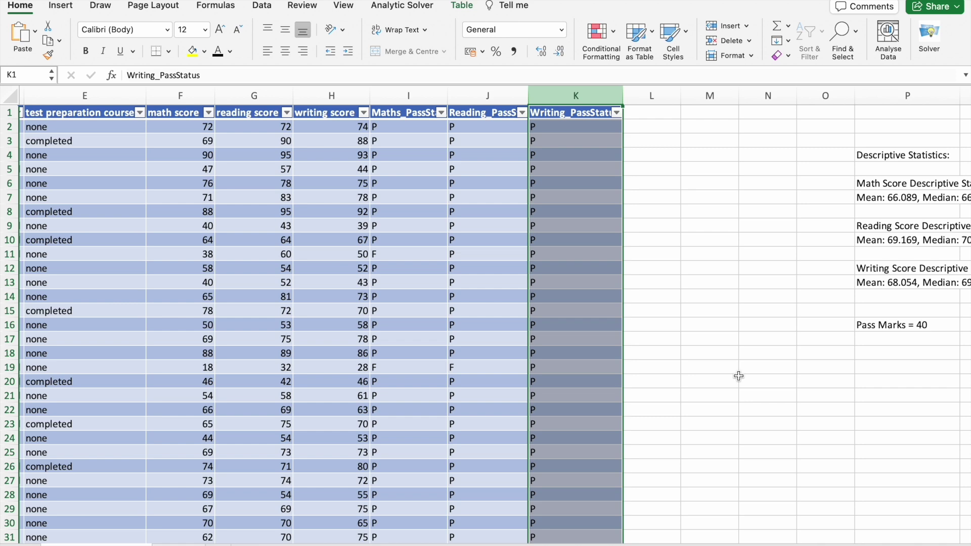
{"action": "left_click", "coordinate": [815, 373]}
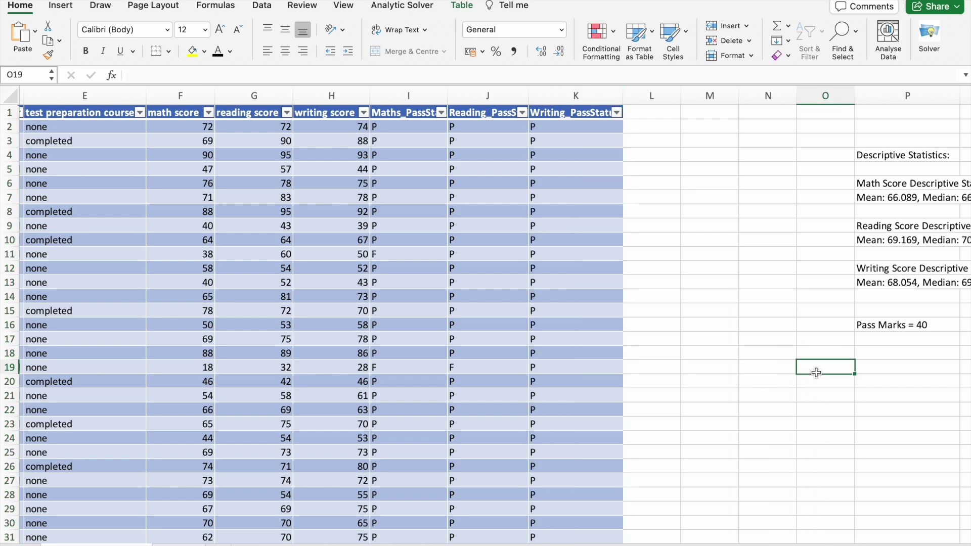
{"action": "scroll", "coordinate": [816, 372], "scroll_direction": "right", "scroll_amount": 3}
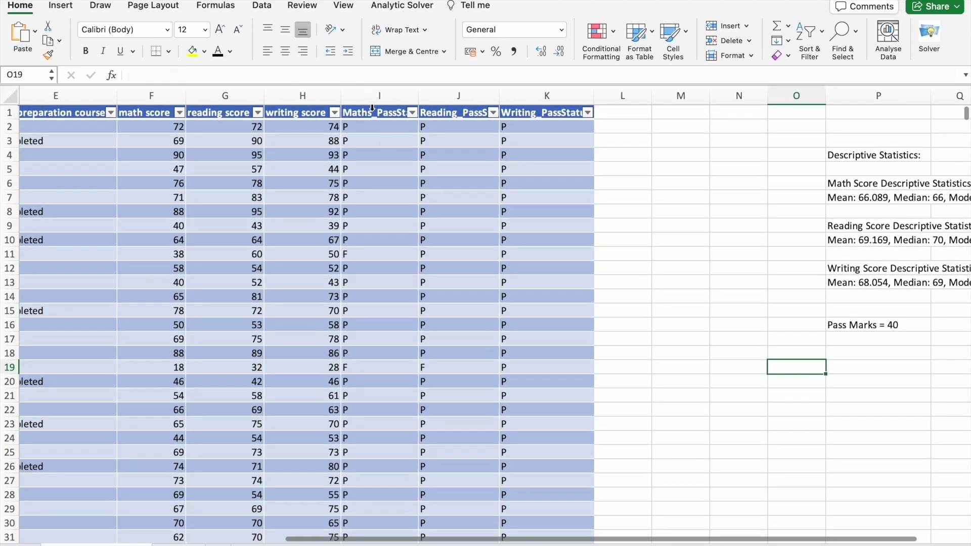
{"action": "left_click", "coordinate": [368, 96]}
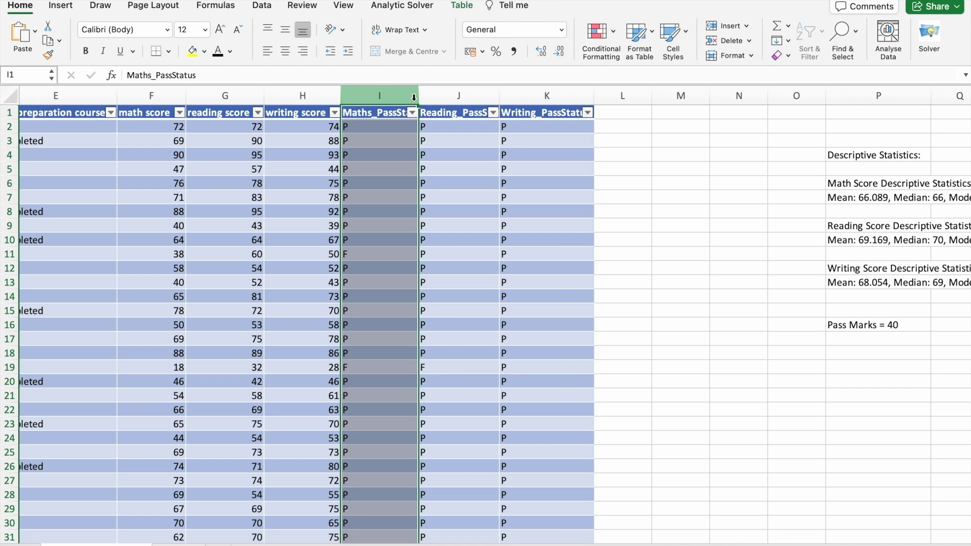
{"action": "left_click_drag", "start_coordinate": [413, 97], "coordinate": [458, 103]}
{"action": "left_click", "coordinate": [456, 100]}
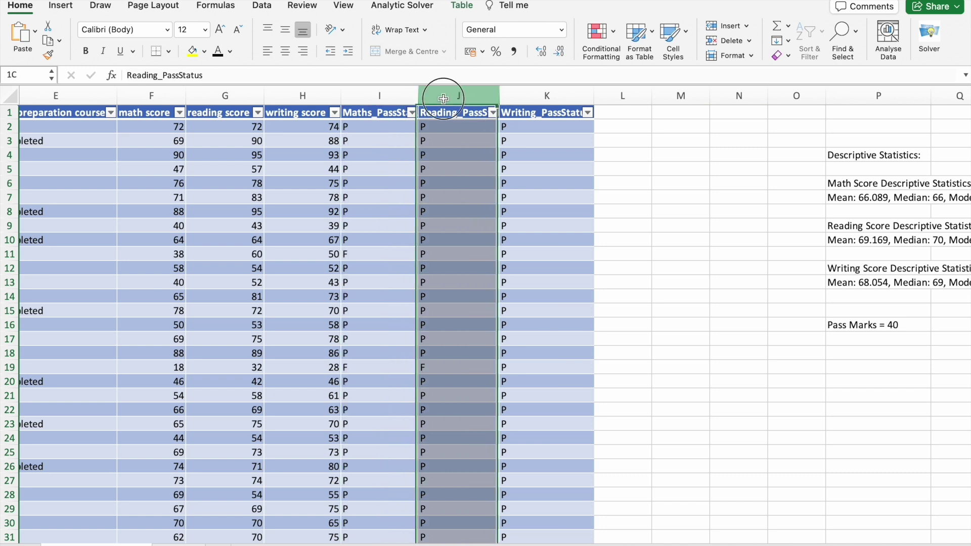
{"action": "left_click", "coordinate": [529, 96]}
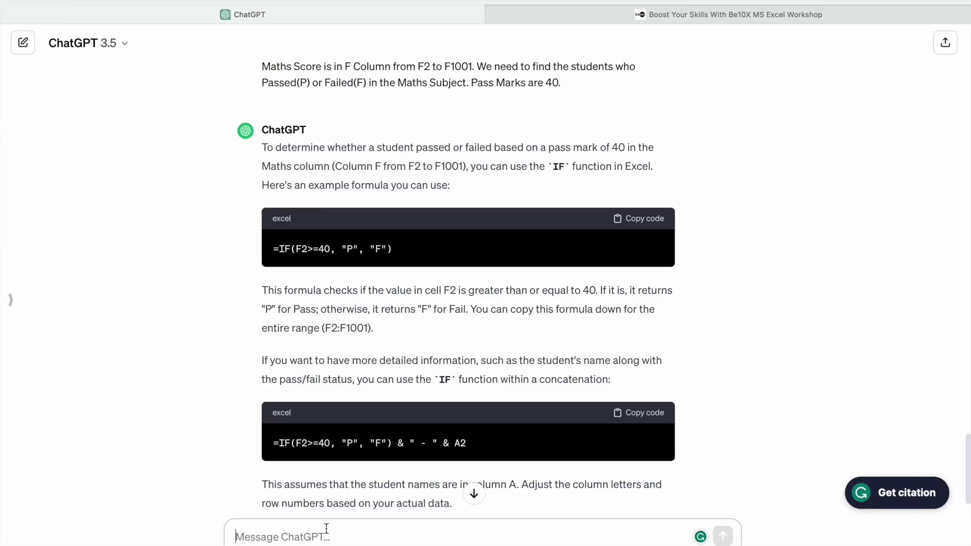
Step: Ask ChatGPT to count passed and failed students, then paste the combined COUNTIF formula into P20
{"action": "type", "text": "Count "}
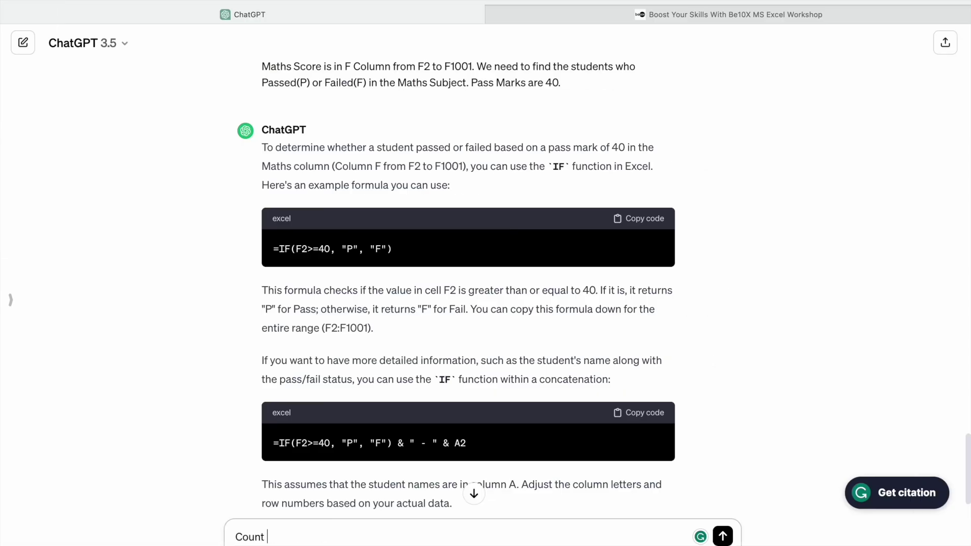
{"action": "type", "text": "the number of students who passed and failed in the subject"}
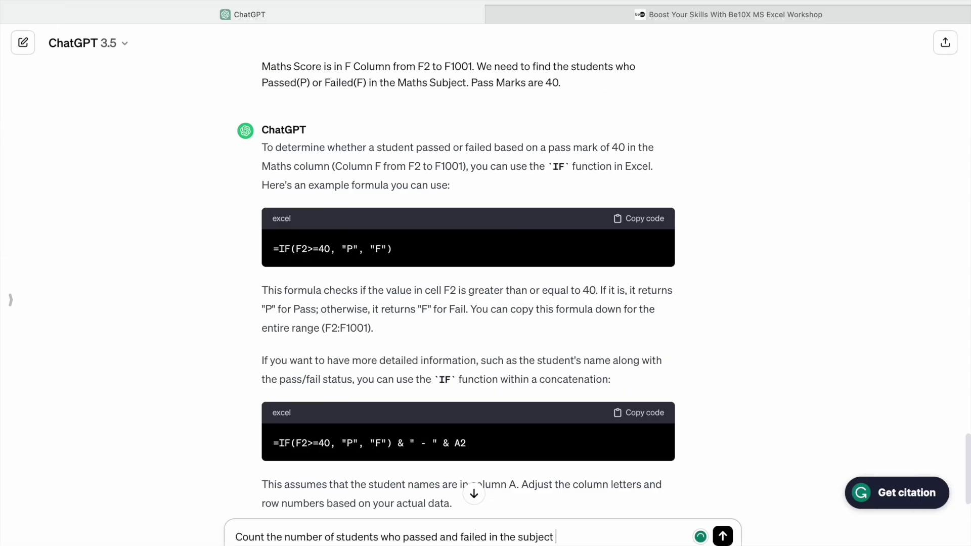
{"action": "key", "text": "Return"}
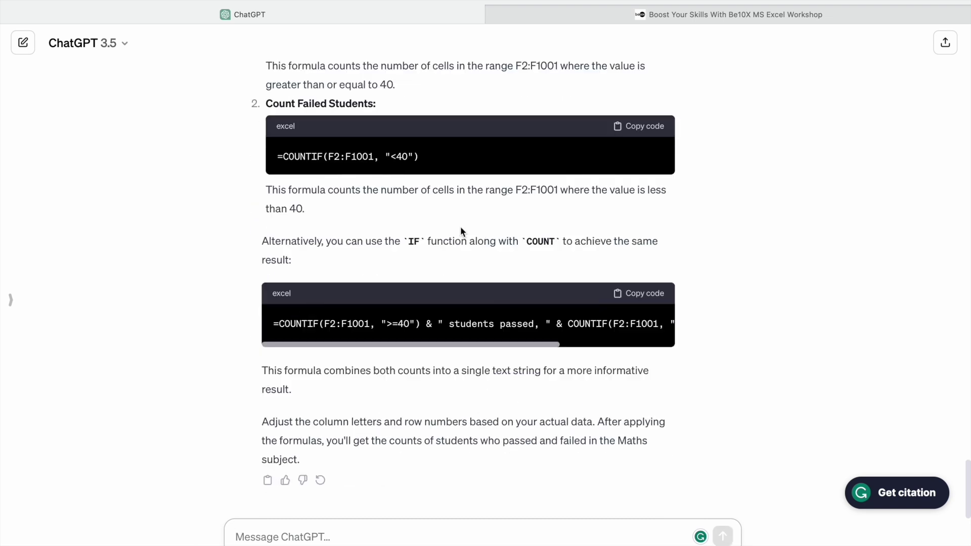
{"action": "scroll", "coordinate": [535, 325], "scroll_direction": "right", "scroll_amount": 5}
{"action": "scroll", "coordinate": [526, 316], "scroll_direction": "left", "scroll_amount": 2}
{"action": "scroll", "coordinate": [526, 315], "scroll_direction": "left", "scroll_amount": 3}
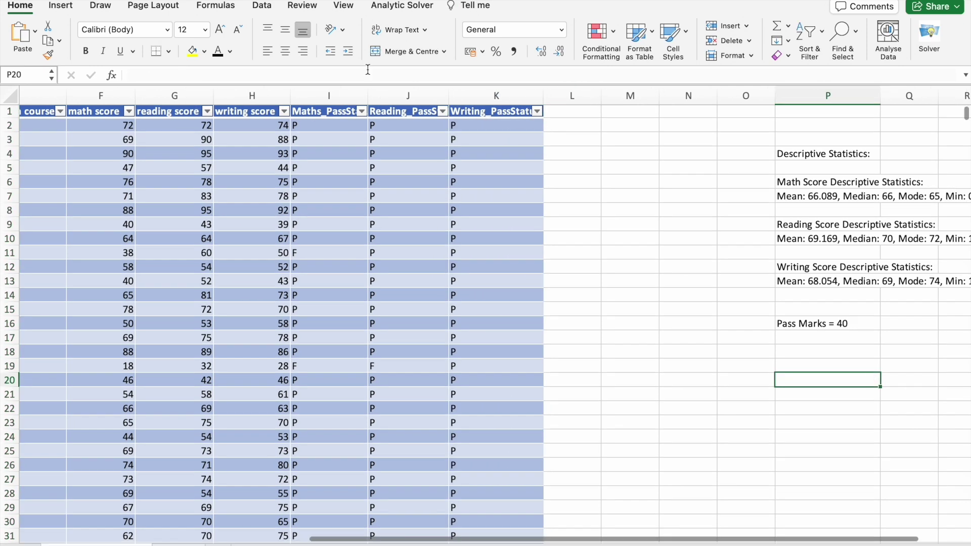
{"action": "left_click", "coordinate": [369, 74]}
{"action": "type", "text": "=COUNTIF(F2:F1001, \">=40\") & \" students passed, \" & COUNTIF(F2:F1001, \"<40\") & \" students failed\""}
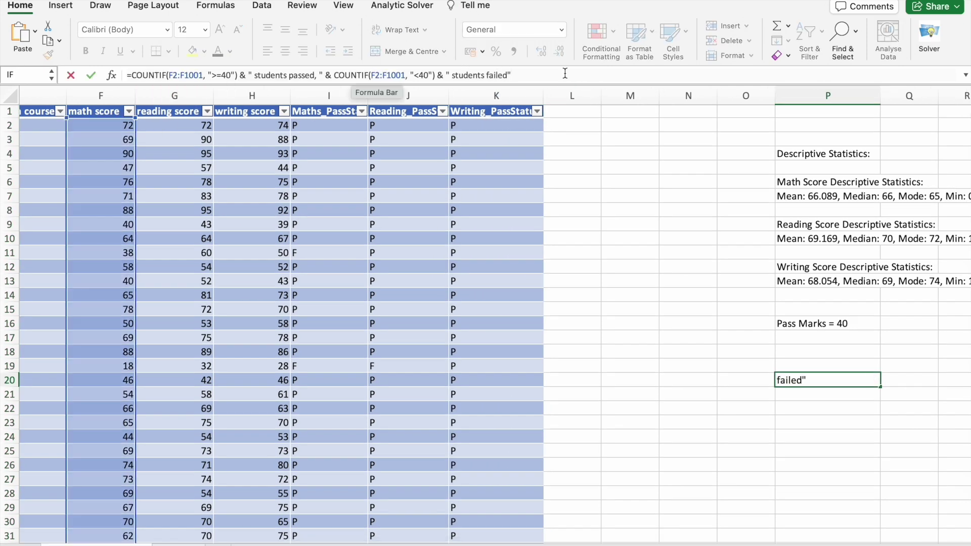
Step: Enter the count formula in P20 and widen column P to show '960 students passed, 40 students failed'
{"action": "key", "text": "Return"}
{"action": "left_click", "coordinate": [703, 384]}
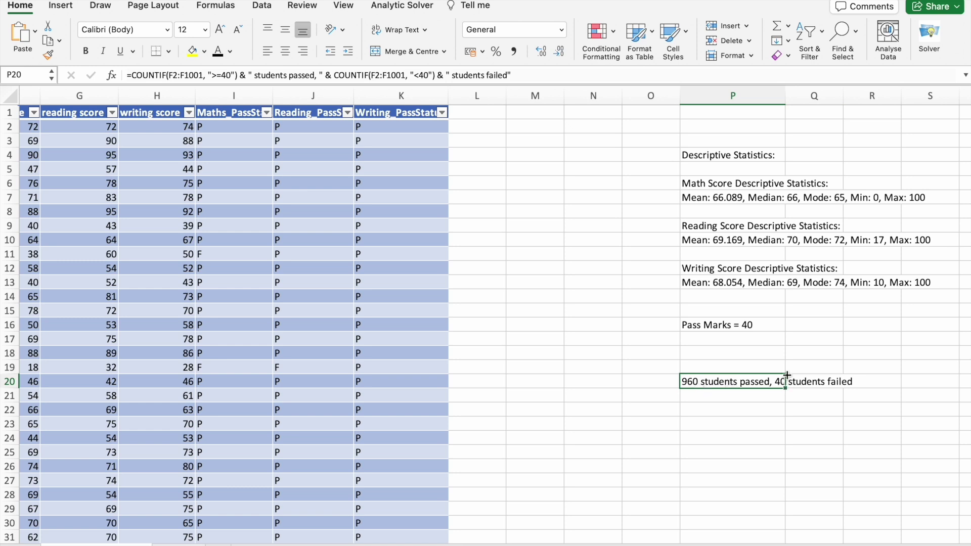
{"action": "left_click_drag", "start_coordinate": [785, 95], "coordinate": [864, 104]}
{"action": "left_click", "coordinate": [720, 398]}
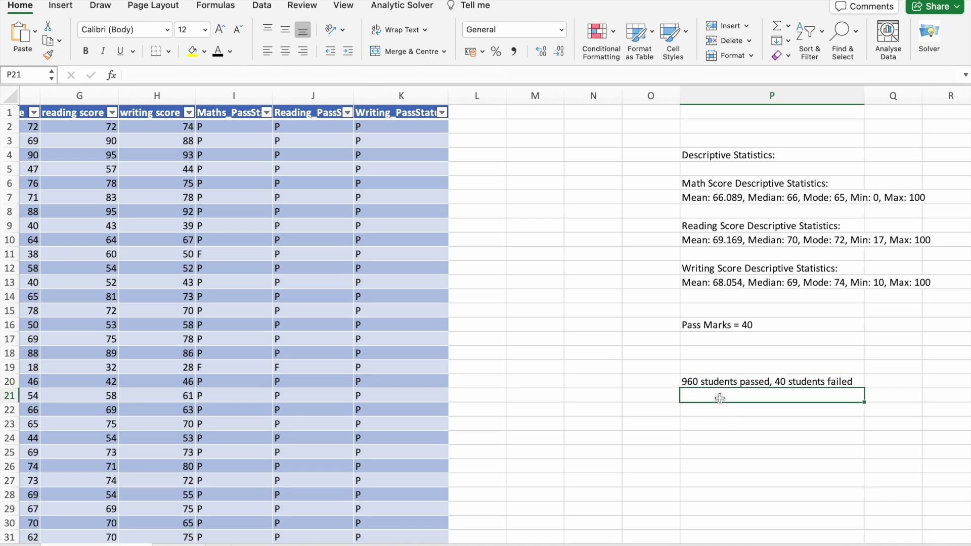
Step: Undo an accidental =P22 edit so P20 keeps its original count formula
{"action": "left_click", "coordinate": [713, 383]}
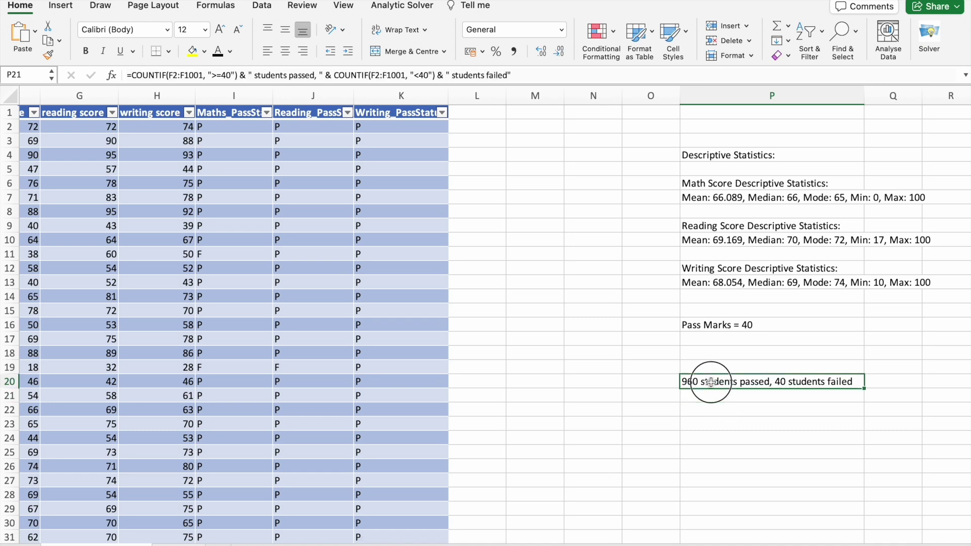
{"action": "left_click", "coordinate": [209, 71]}
{"action": "key", "text": "super+a"}
{"action": "key", "text": "super+c"}
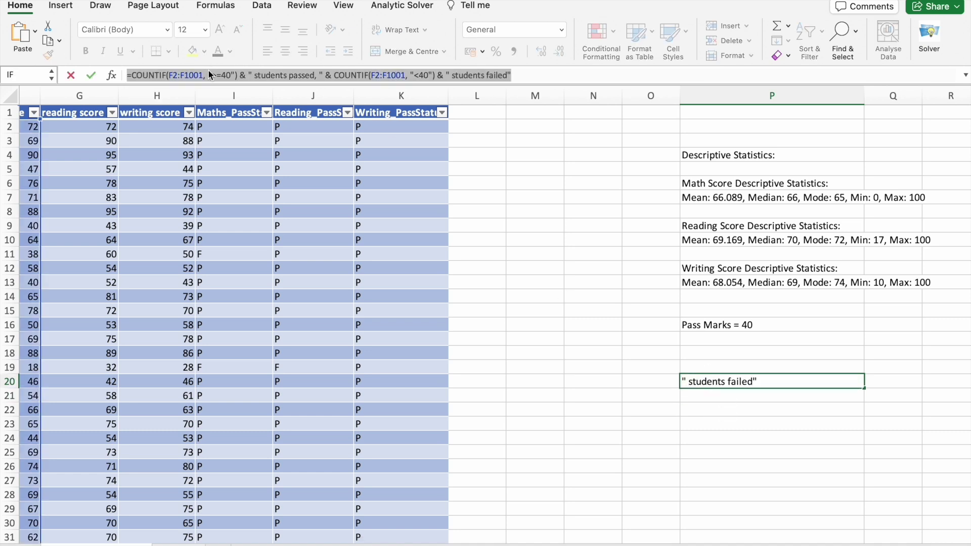
{"action": "type", "text": "="}
{"action": "left_click", "coordinate": [743, 412]}
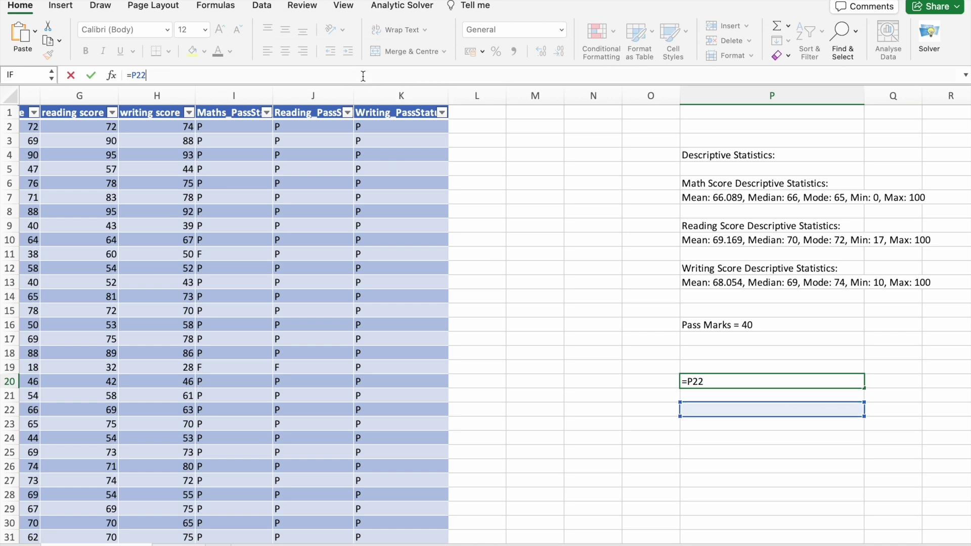
{"action": "key", "text": "super+z"}
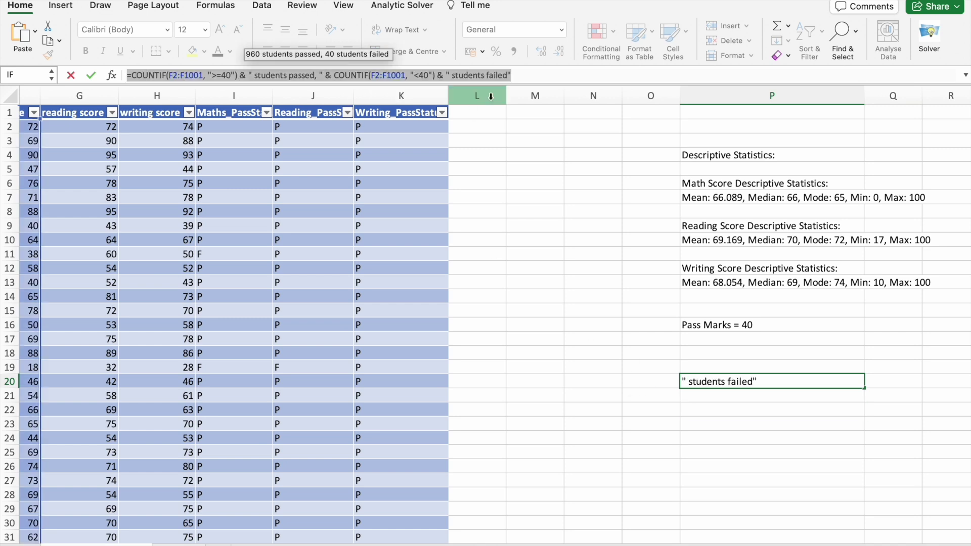
{"action": "key", "text": "Return"}
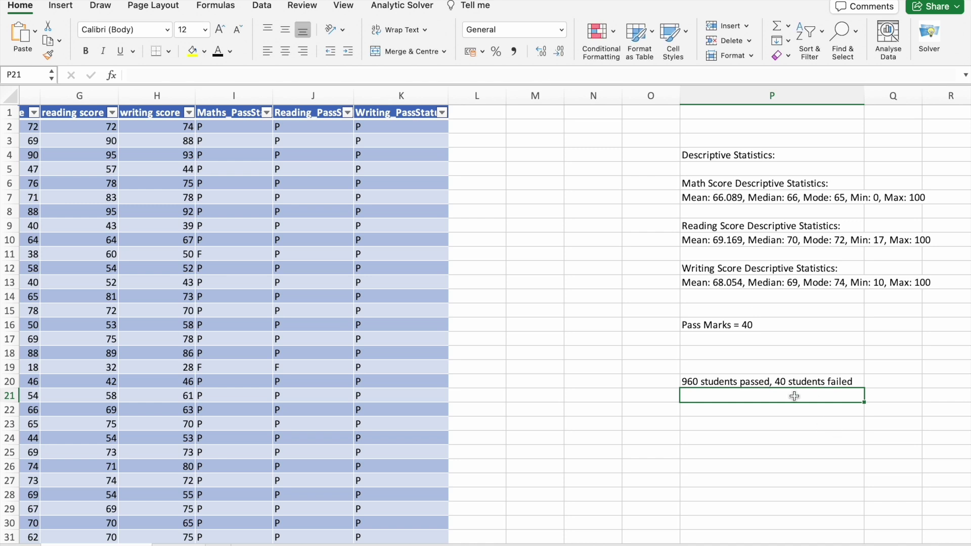
{"action": "left_click", "coordinate": [726, 428]}
Step: Paste the count formula into P23 and change its first range from F2:F1001 to G2:G1001
{"action": "left_click", "coordinate": [413, 75]}
{"action": "key", "text": "super+v"}
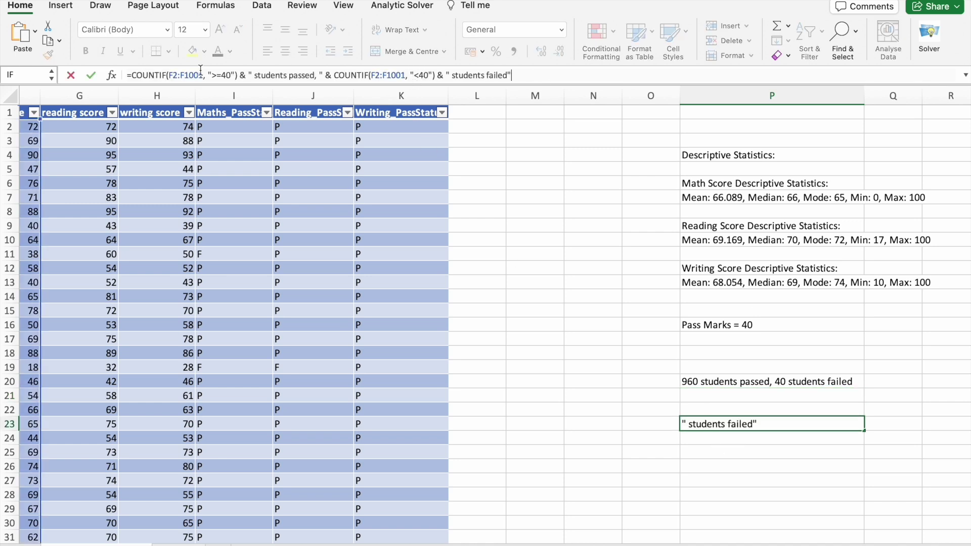
{"action": "left_click", "coordinate": [173, 75]}
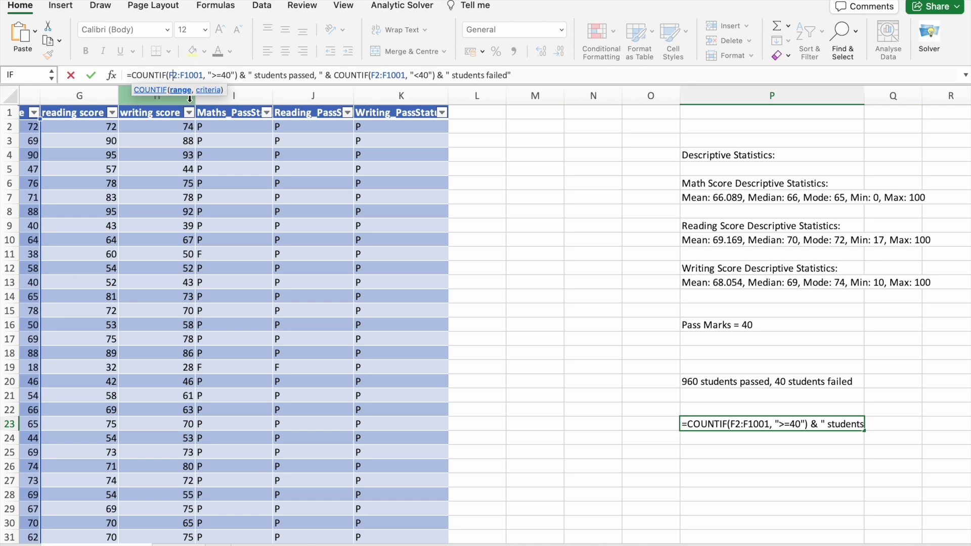
{"action": "key", "text": "BackSpace"}
{"action": "type", "text": "G"}
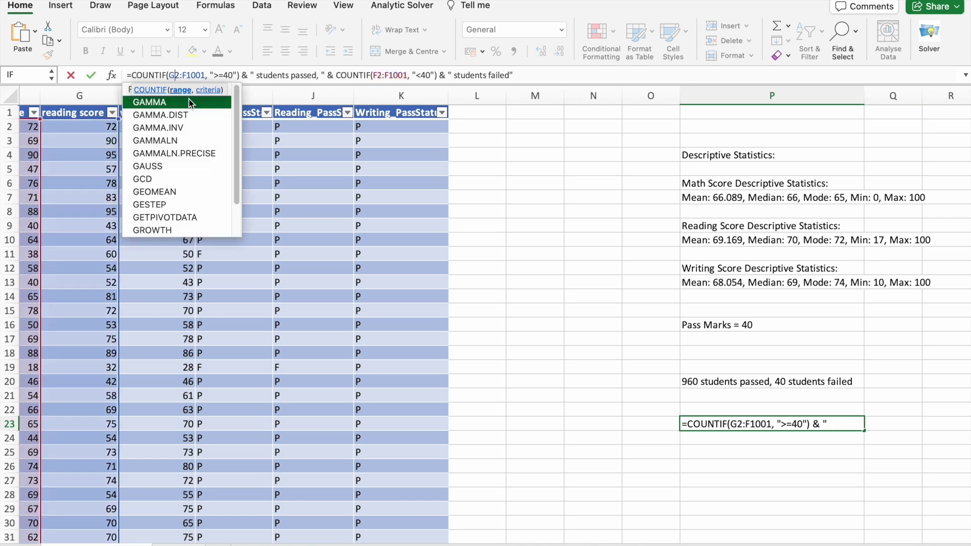
{"action": "key", "text": "Right"}
{"action": "key", "text": "Right"}
{"action": "key", "text": "Right"}
{"action": "key", "text": "BackSpace"}
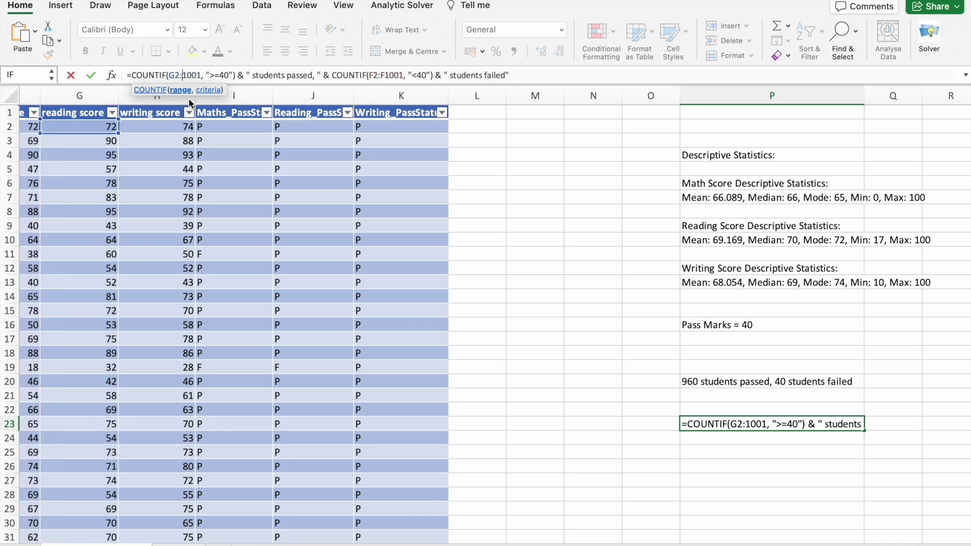
{"action": "type", "text": "G"}
Step: Change the second range to G2:G1001 so P23 reads '974 students passed, 26 students failed'
{"action": "key", "text": "Right"}
{"action": "key", "text": "Right"}
{"action": "key", "text": "Right"}
{"action": "key", "text": "Right"}
{"action": "key", "text": "Right"}
{"action": "key", "text": "Right"}
{"action": "key", "text": "Right"}
{"action": "key", "text": "Right"}
{"action": "key", "text": "Right"}
{"action": "key", "text": "Right"}
{"action": "key", "text": "Right"}
{"action": "key", "text": "Right"}
{"action": "key", "text": "Right"}
{"action": "key", "text": "Right"}
{"action": "key", "text": "Right"}
{"action": "key", "text": "Right"}
{"action": "key", "text": "Right"}
{"action": "key", "text": "Right"}
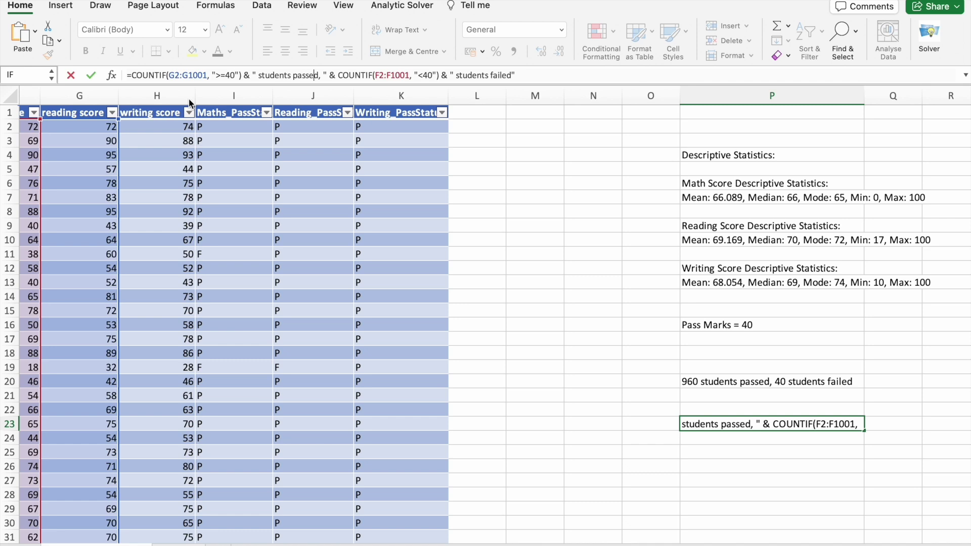
{"action": "key", "text": "Right"}
{"action": "key", "text": "Right"}
{"action": "key", "text": "Right"}
{"action": "key", "text": "Right"}
{"action": "key", "text": "Right"}
{"action": "key", "text": "Right"}
{"action": "key", "text": "Right"}
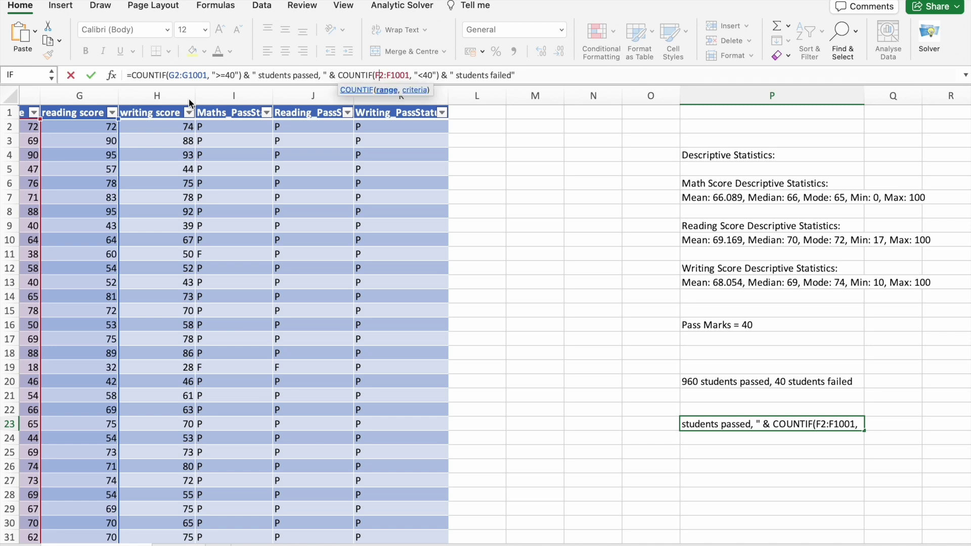
{"action": "key", "text": "BackSpace"}
{"action": "type", "text": "G"}
{"action": "key", "text": "Right"}
{"action": "key", "text": "Right"}
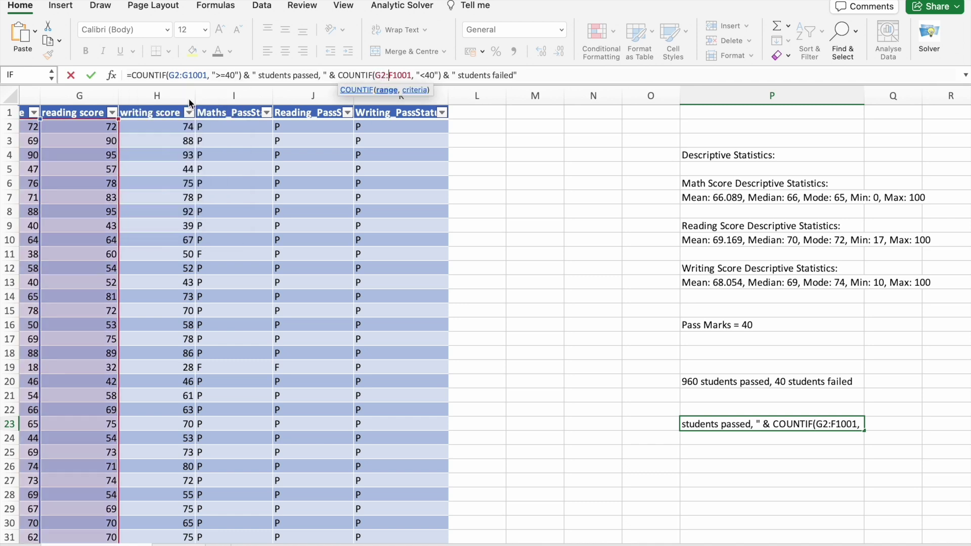
{"action": "key", "text": "BackSpace"}
{"action": "type", "text": "G"}
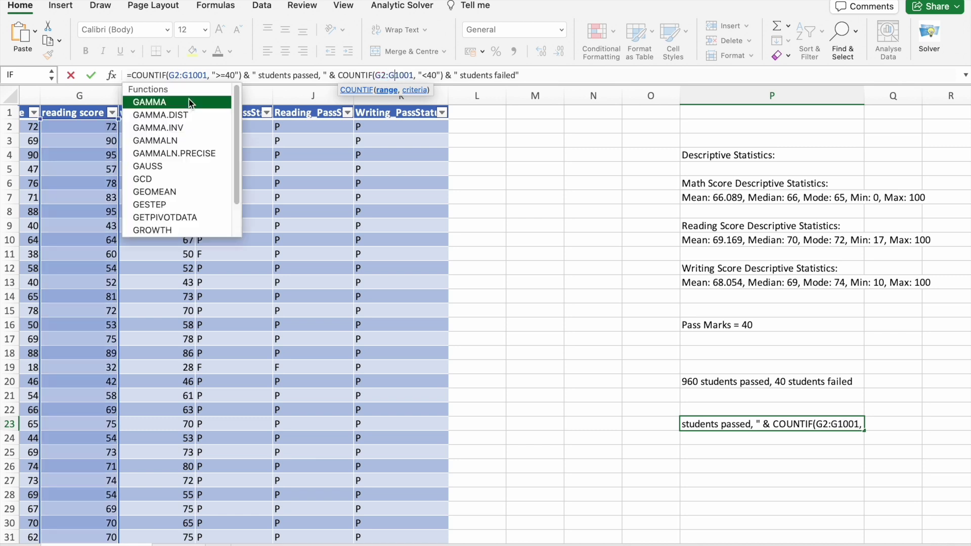
{"action": "key", "text": "Right"}
{"action": "key", "text": "Right"}
{"action": "key", "text": "Right"}
{"action": "key", "text": "Right"}
{"action": "key", "text": "Right"}
{"action": "key", "text": "Right"}
{"action": "key", "text": "Right"}
{"action": "key", "text": "Right"}
{"action": "key", "text": "Right"}
{"action": "key", "text": "Right"}
{"action": "key", "text": "Right"}
{"action": "key", "text": "Right"}
{"action": "key", "text": "Right"}
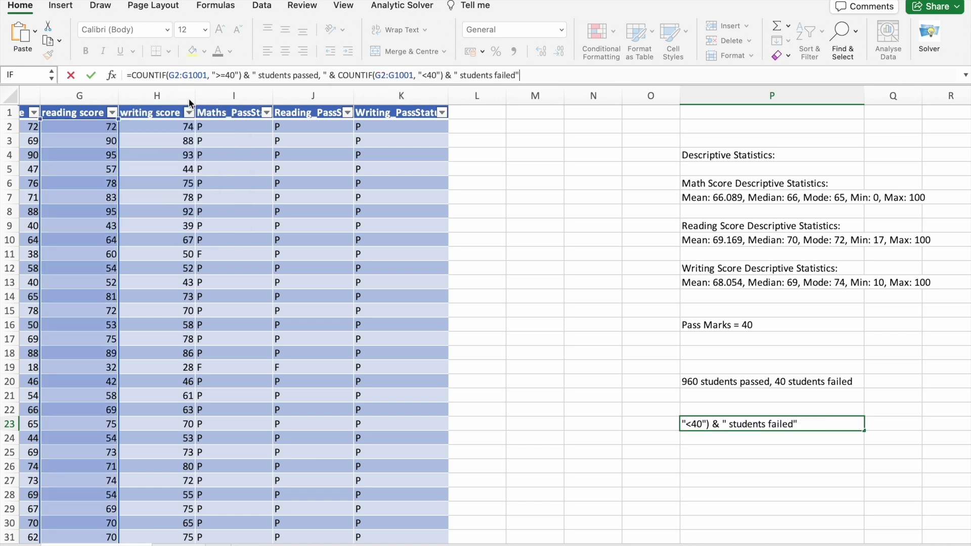
{"action": "key", "text": "Return"}
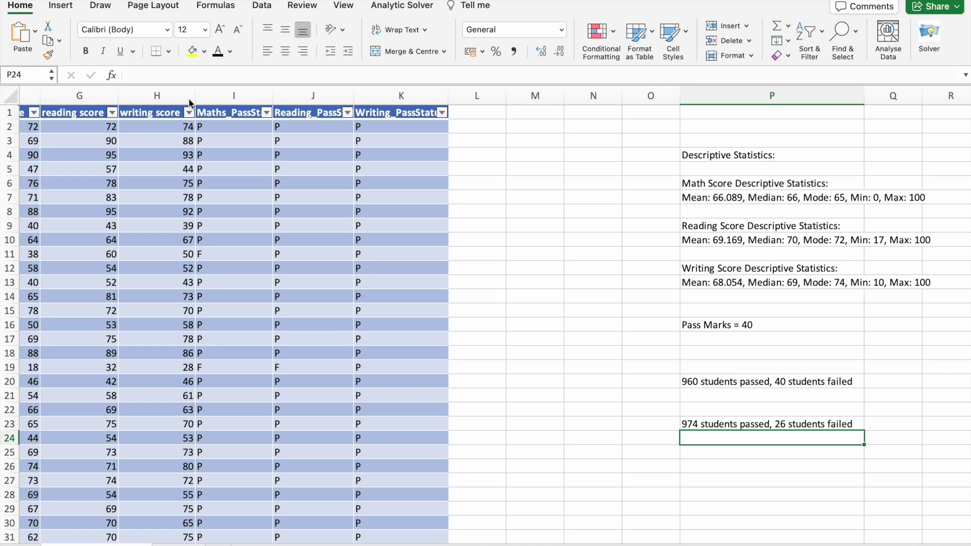
Step: Add 'Reading Subject' and 'Writing Subject' labels in column P
{"action": "left_click", "coordinate": [682, 425]}
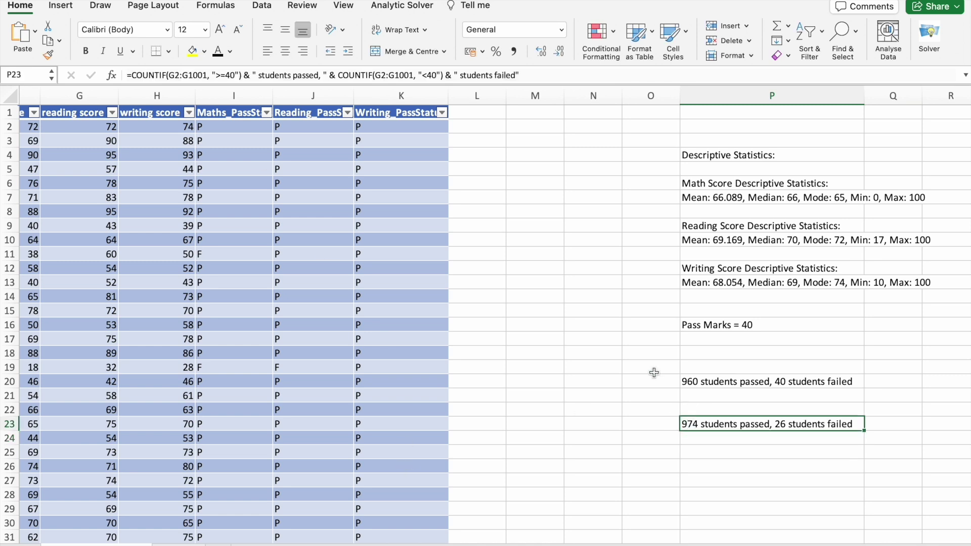
{"action": "type", "text": "Re"}
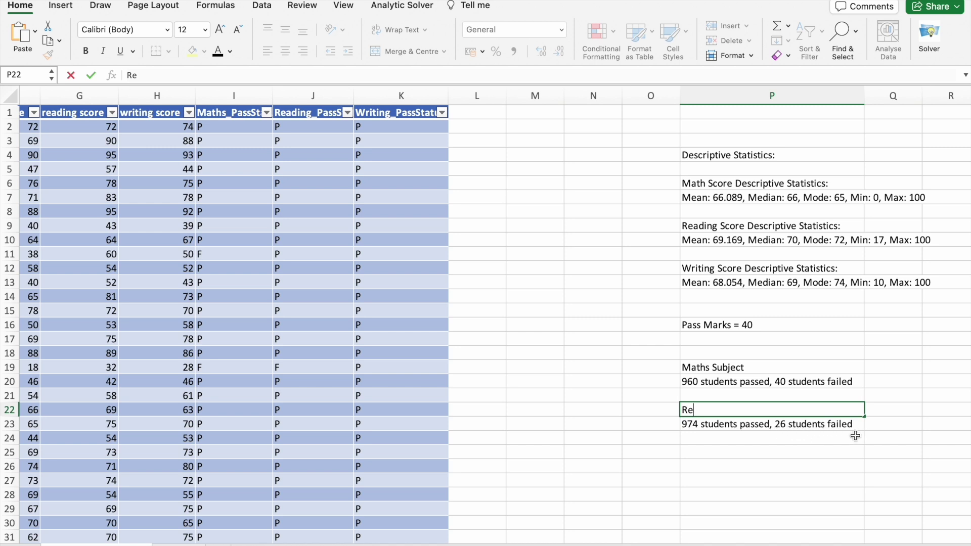
{"action": "type", "text": "ading Subject"}
{"action": "key", "text": "Return"}
{"action": "key", "text": "Return"}
{"action": "key", "text": "Return"}
{"action": "type", "text": "Writing"}
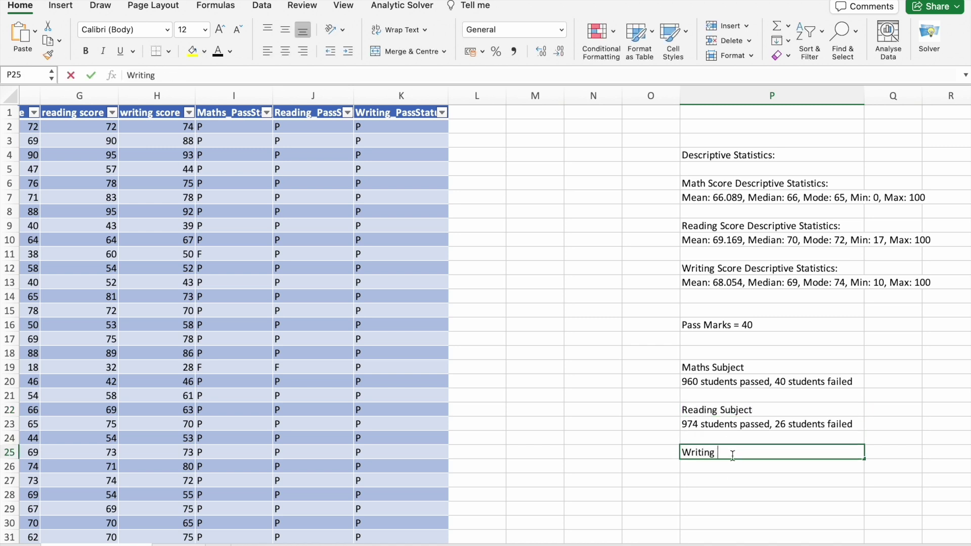
{"action": "type", "text": " Subject"}
Step: Copy P23's reading pass/fail count formula into P26
{"action": "key", "text": "Return"}
{"action": "double_click", "coordinate": [694, 427]}
{"action": "key", "text": "super+a"}
{"action": "key", "text": "super+c"}
Step: Change P26's ranges to H2:H1001 so it reports '968 students passed, 32 students failed'
{"action": "key", "text": "Return"}
{"action": "key", "text": "Return"}
{"action": "key", "text": "Return"}
{"action": "key", "text": "super+v"}
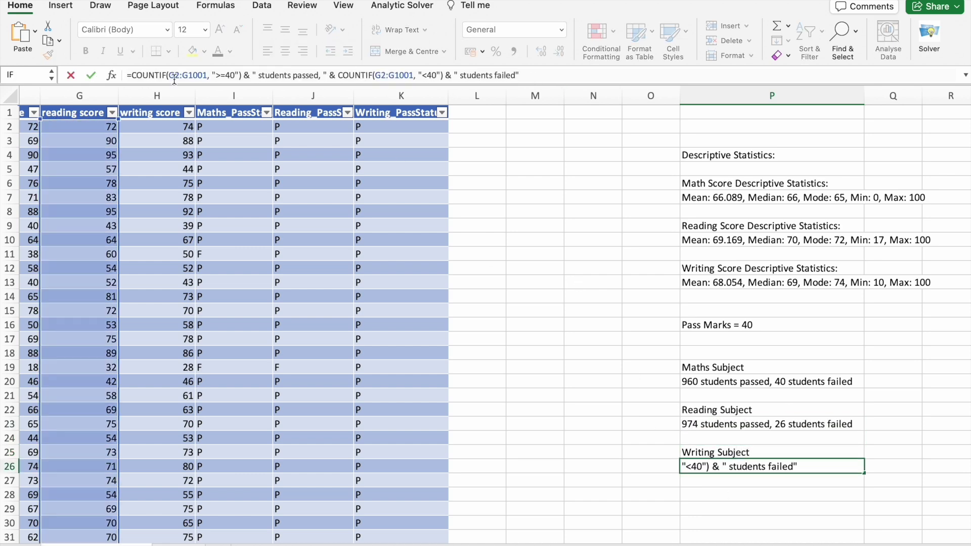
{"action": "left_click", "coordinate": [174, 75]}
{"action": "key", "text": "BackSpace"}
{"action": "type", "text": "H"}
{"action": "key", "text": "Right"}
{"action": "key", "text": "BackSpace"}
{"action": "type", "text": "H"}
{"action": "left_click_drag", "start_coordinate": [374, 75], "coordinate": [410, 75]}
{"action": "type", "text": "H2:H1001"}
{"action": "key", "text": "Return"}
{"action": "scroll", "coordinate": [824, 465], "scroll_direction": "down", "scroll_amount": 3}
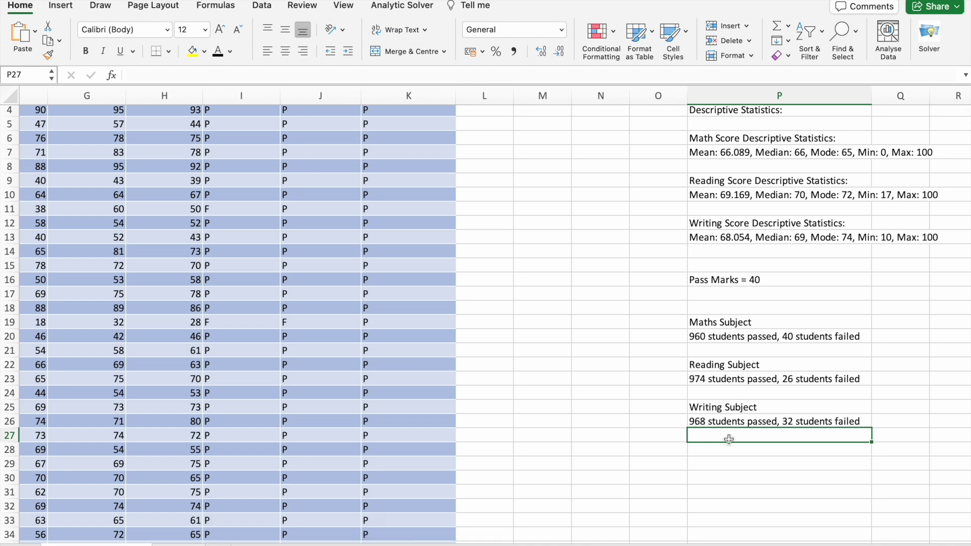
{"action": "left_click", "coordinate": [806, 424]}
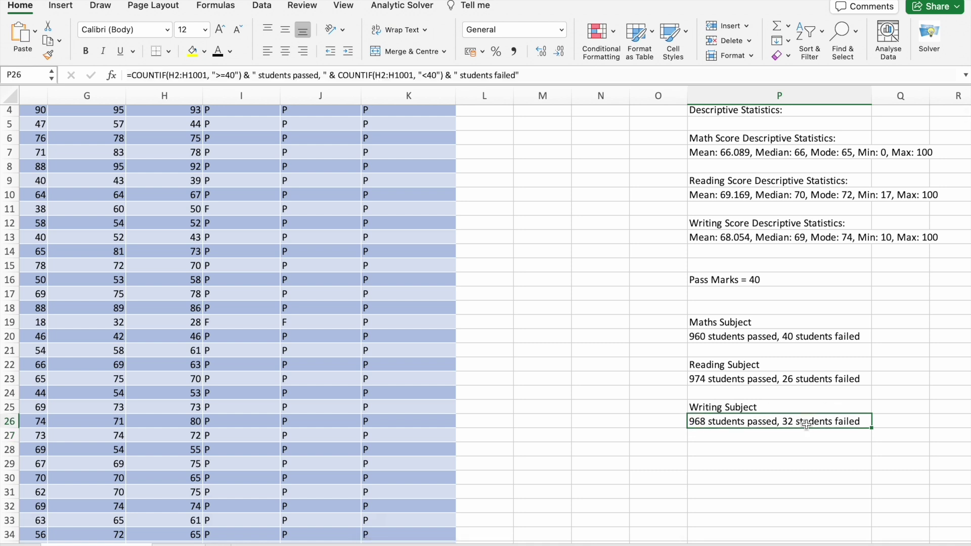
{"action": "scroll", "coordinate": [538, 417], "scroll_direction": "down", "scroll_amount": 2}
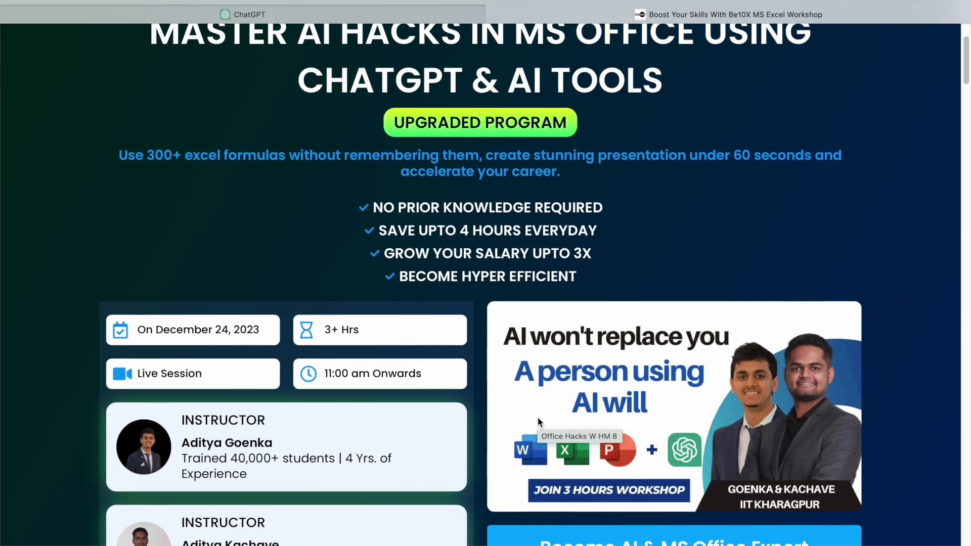
{"action": "scroll", "coordinate": [538, 419], "scroll_direction": "down", "scroll_amount": 5}
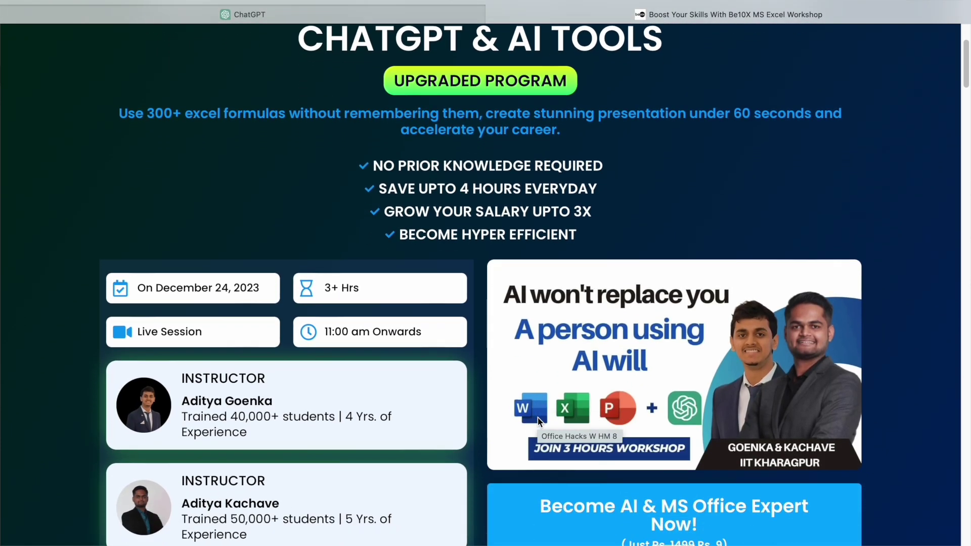
{"action": "scroll", "coordinate": [538, 418], "scroll_direction": "down", "scroll_amount": 8}
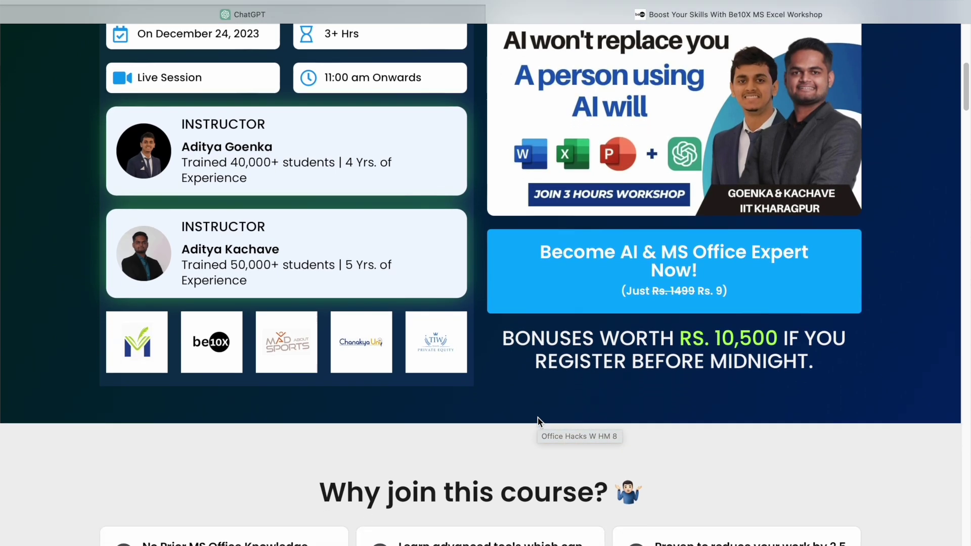
{"action": "scroll", "coordinate": [539, 422], "scroll_direction": "down", "scroll_amount": 11}
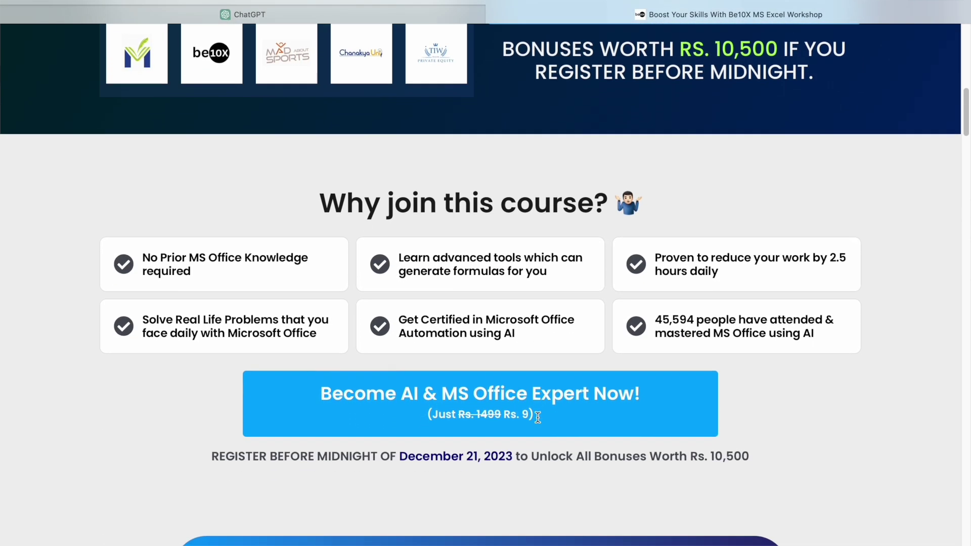
{"action": "scroll", "coordinate": [538, 419], "scroll_direction": "down", "scroll_amount": 10}
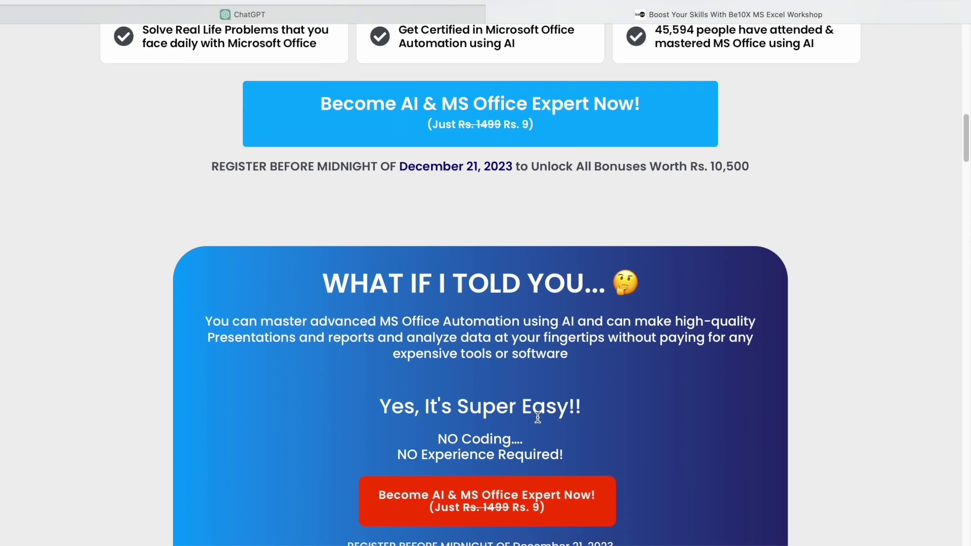
{"action": "scroll", "coordinate": [538, 421], "scroll_direction": "down", "scroll_amount": 11}
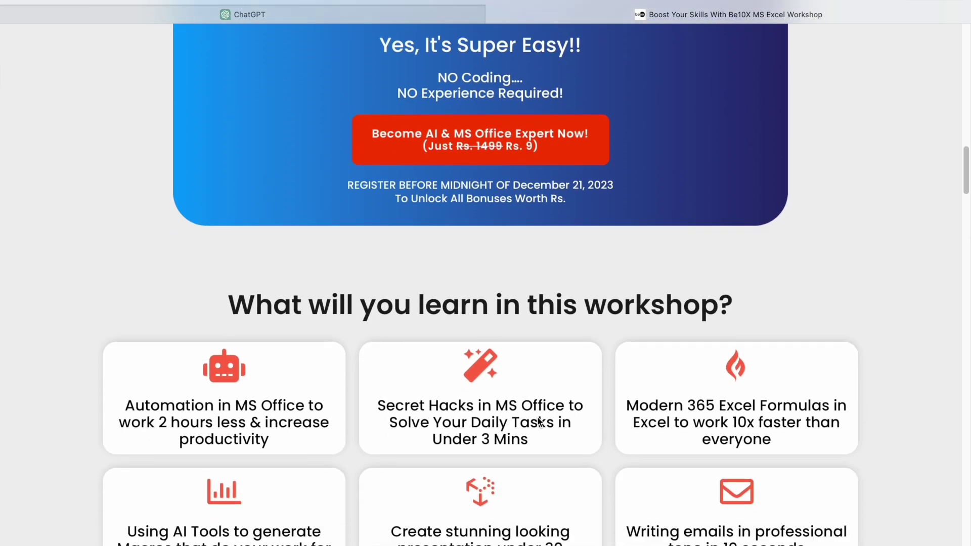
{"action": "scroll", "coordinate": [538, 421], "scroll_direction": "down", "scroll_amount": 13}
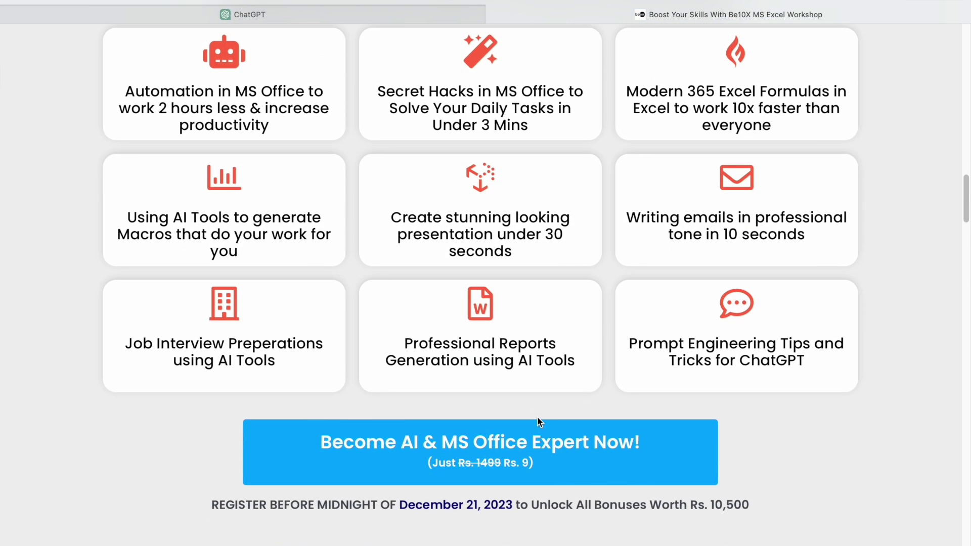
{"action": "scroll", "coordinate": [538, 417], "scroll_direction": "down", "scroll_amount": 4}
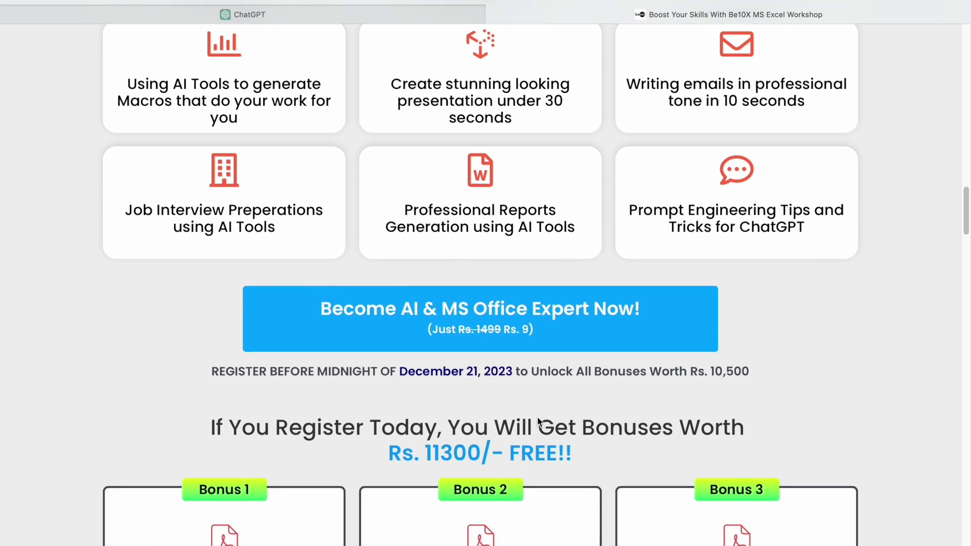
{"action": "scroll", "coordinate": [537, 418], "scroll_direction": "down", "scroll_amount": 8}
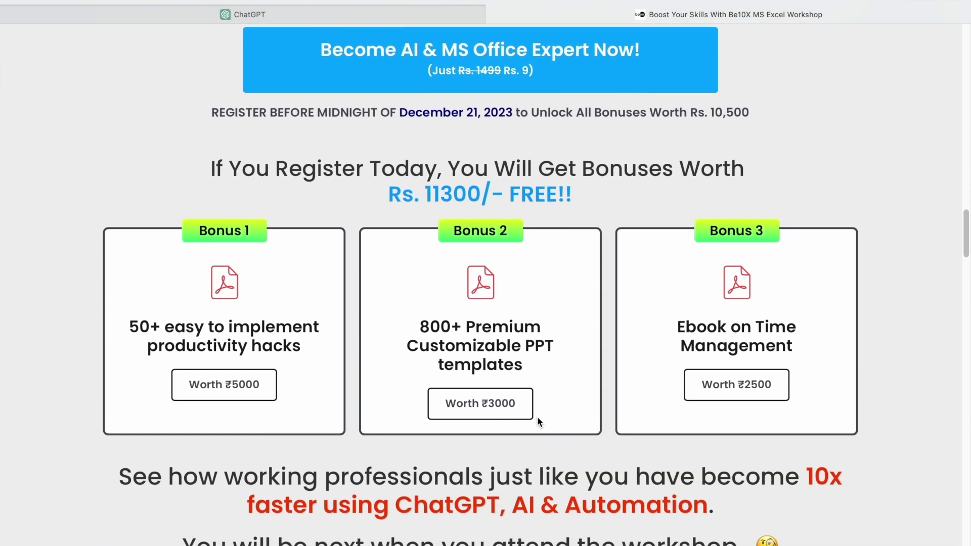
{"action": "scroll", "coordinate": [538, 419], "scroll_direction": "down", "scroll_amount": 4}
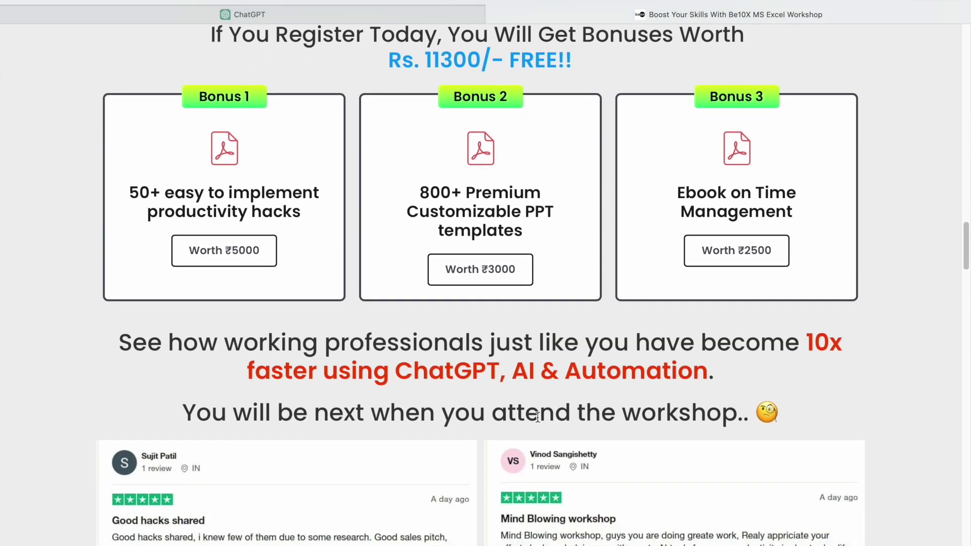
{"action": "scroll", "coordinate": [537, 420], "scroll_direction": "down", "scroll_amount": 6}
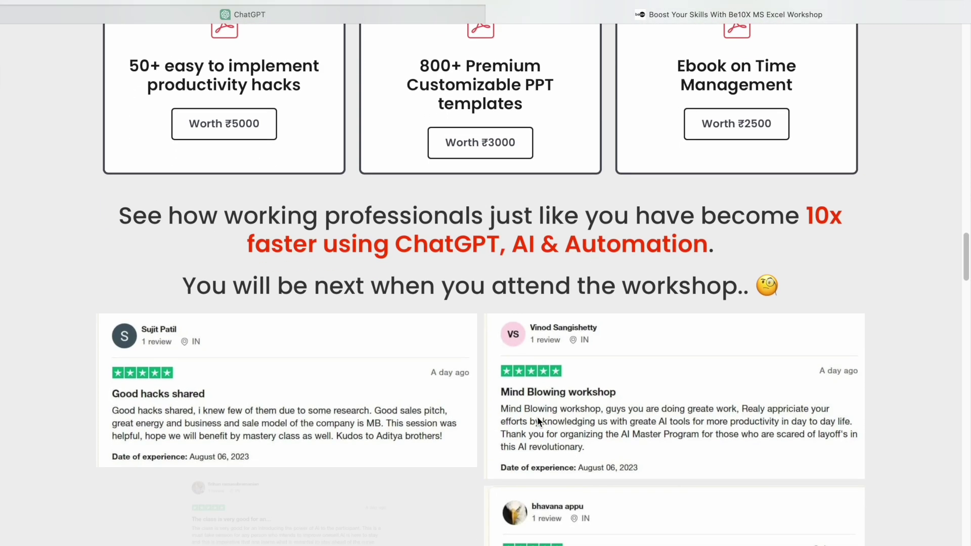
{"action": "scroll", "coordinate": [538, 421], "scroll_direction": "down", "scroll_amount": 11}
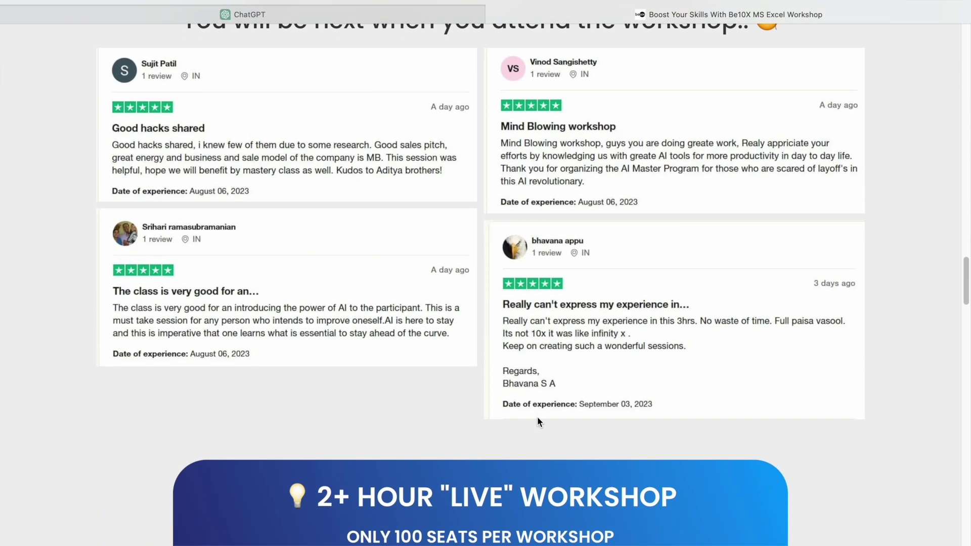
{"action": "scroll", "coordinate": [539, 419], "scroll_direction": "down", "scroll_amount": 7}
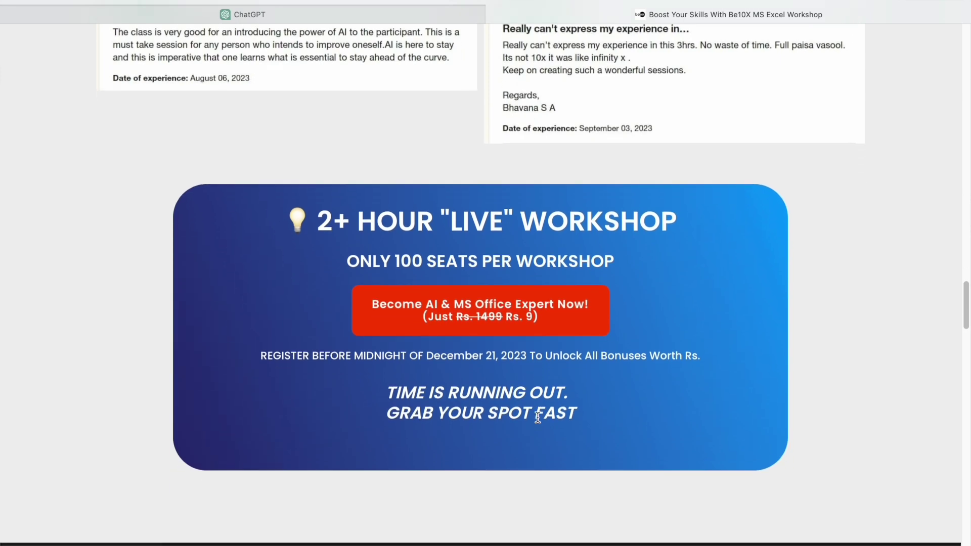
{"action": "scroll", "coordinate": [538, 417], "scroll_direction": "down", "scroll_amount": 8}
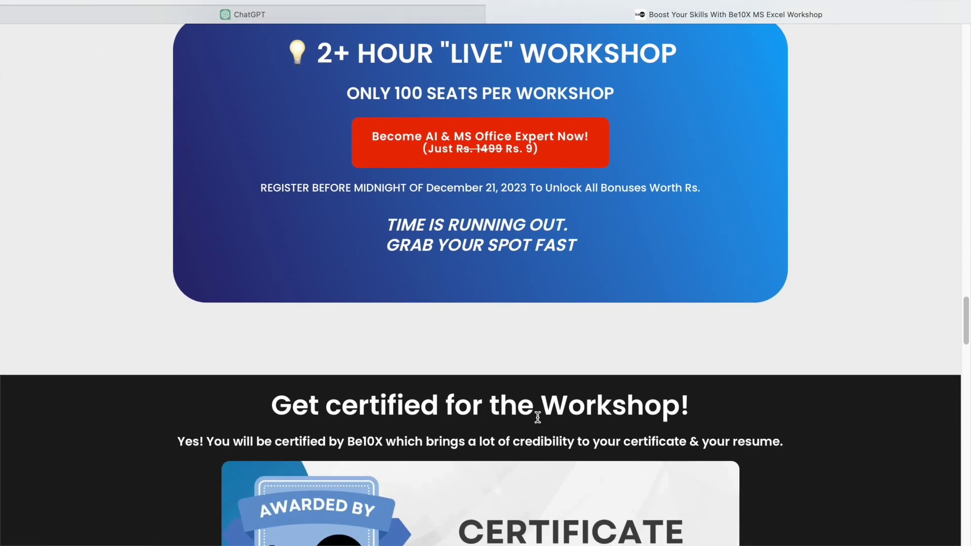
{"action": "scroll", "coordinate": [537, 417], "scroll_direction": "down", "scroll_amount": 6}
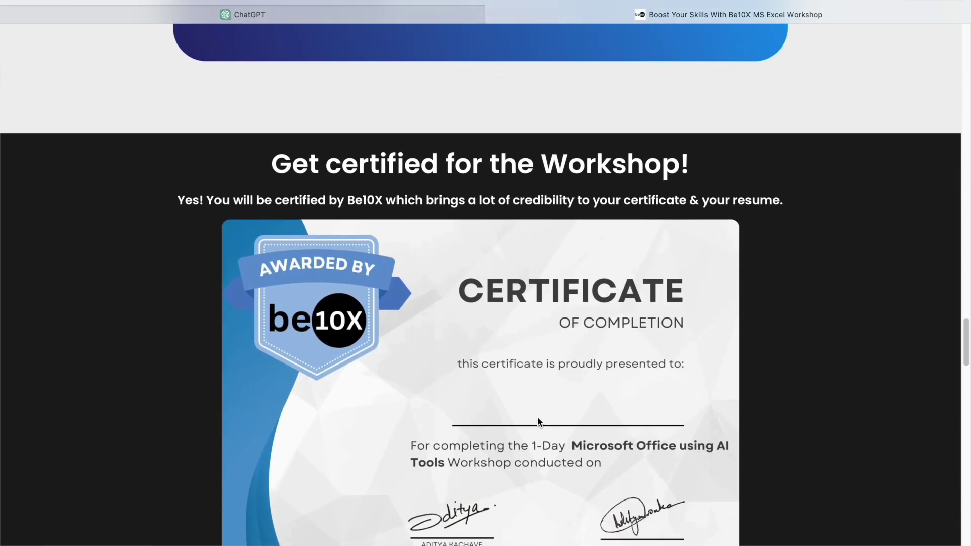
{"action": "scroll", "coordinate": [539, 421], "scroll_direction": "down", "scroll_amount": 7}
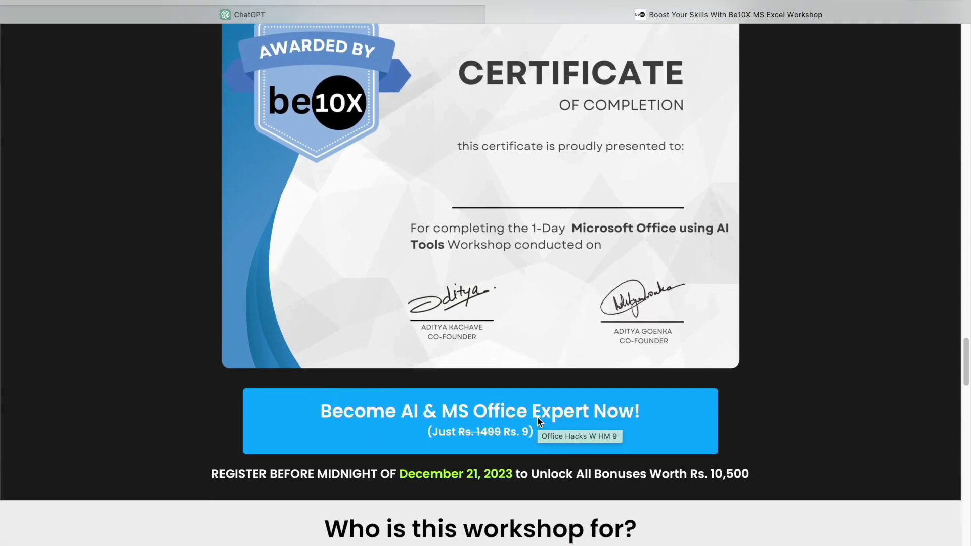
{"action": "scroll", "coordinate": [539, 422], "scroll_direction": "down", "scroll_amount": 7}
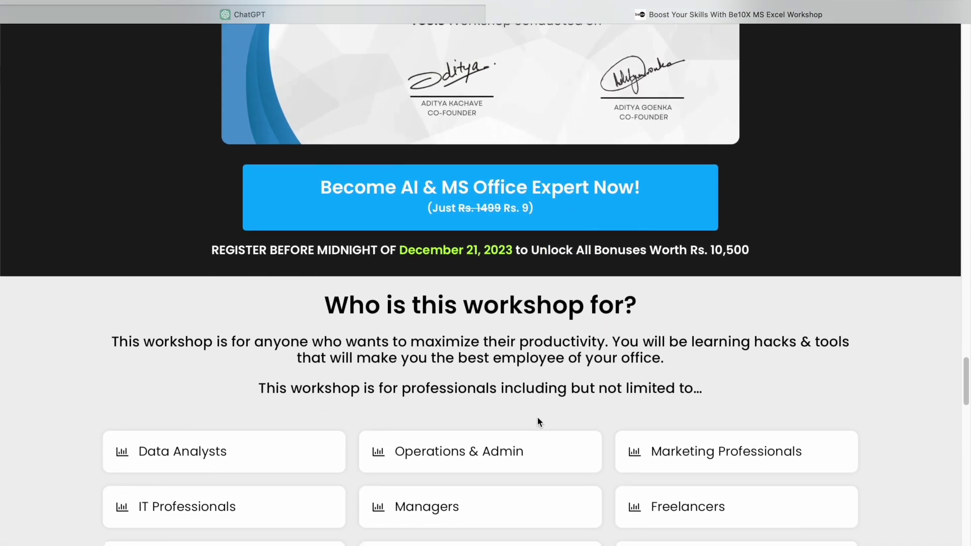
{"action": "scroll", "coordinate": [539, 422], "scroll_direction": "down", "scroll_amount": 11}
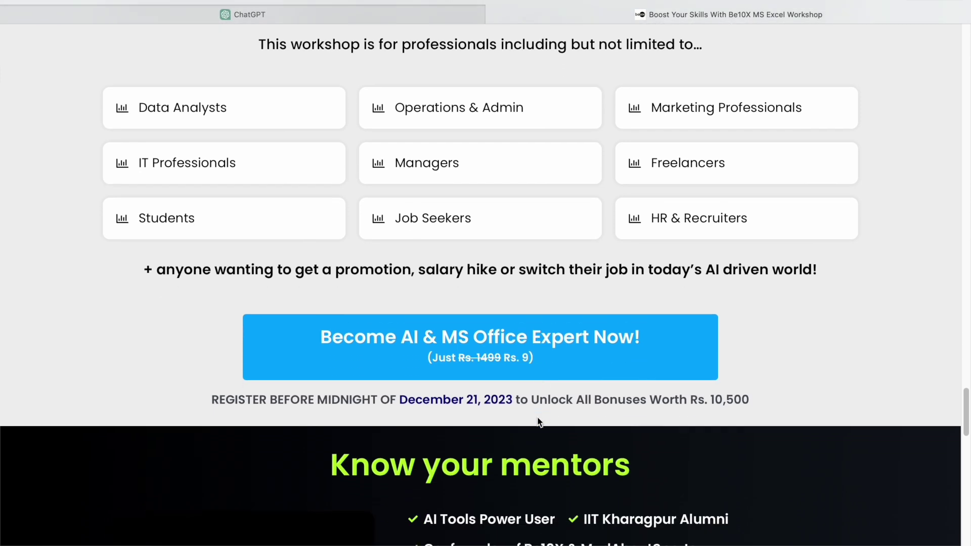
{"action": "scroll", "coordinate": [539, 422], "scroll_direction": "down", "scroll_amount": 10}
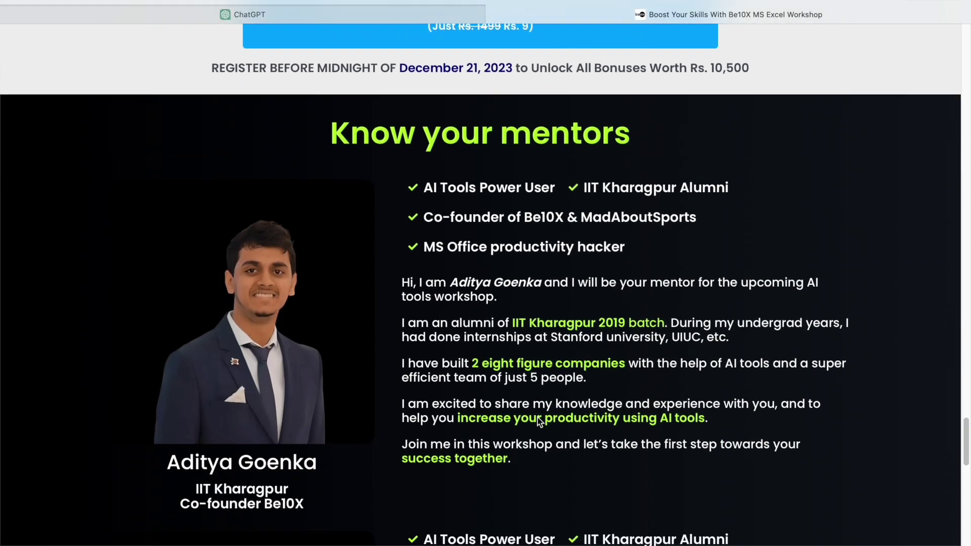
{"action": "scroll", "coordinate": [539, 422], "scroll_direction": "down", "scroll_amount": 11}
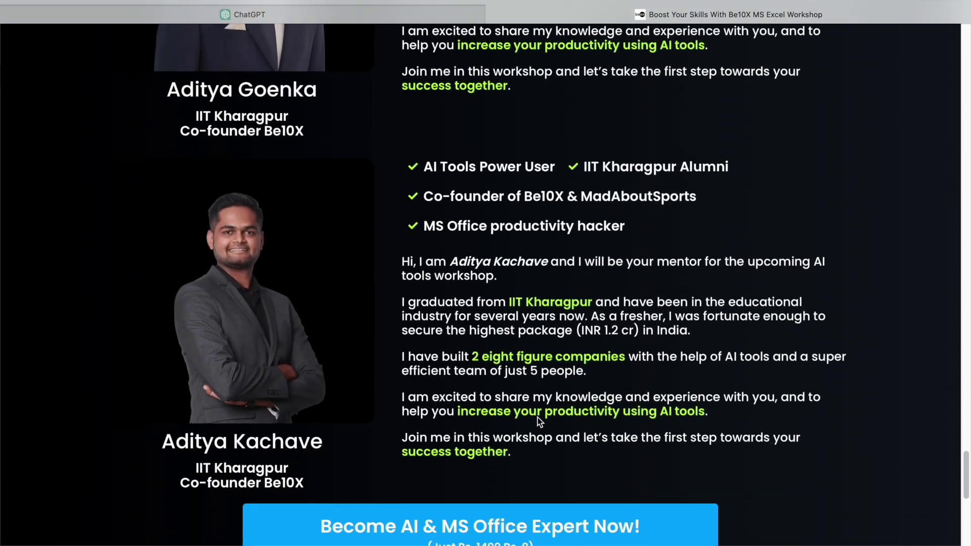
{"action": "scroll", "coordinate": [538, 422], "scroll_direction": "down", "scroll_amount": 10}
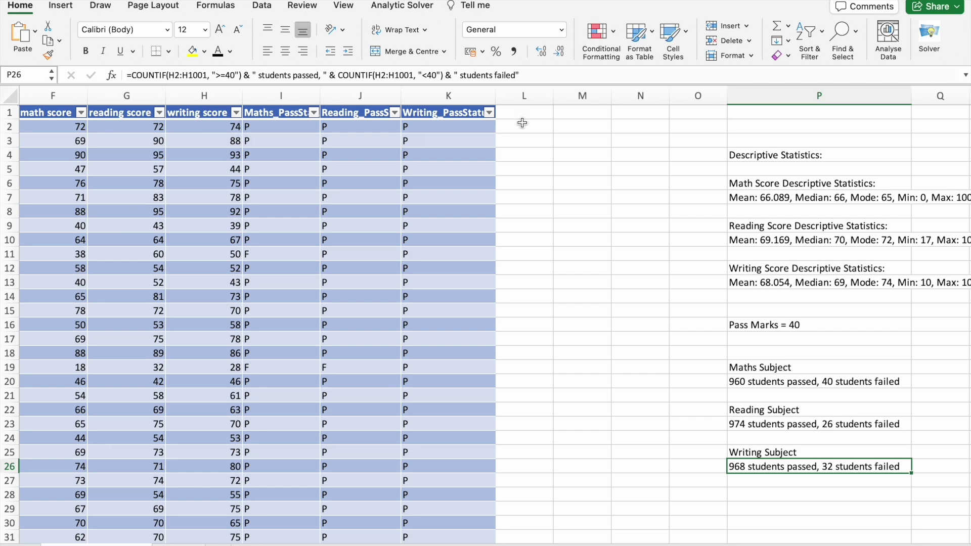
Step: Ask ChatGPT for an overall pass rule and select its =IF(AND(I2="P", J2="P", K2="P"), "Pass", "Fail") formula
{"action": "left_click", "coordinate": [521, 123]}
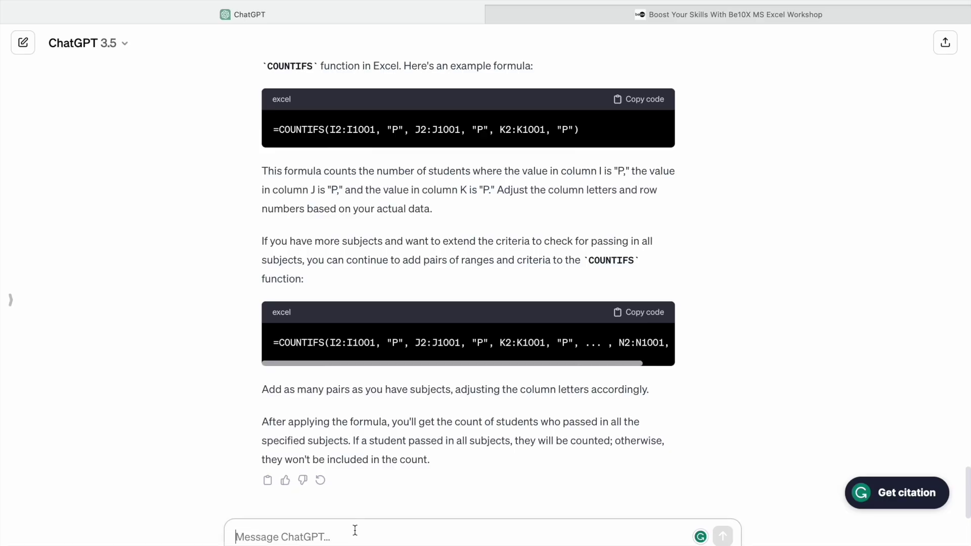
{"action": "type", "text": "If student "}
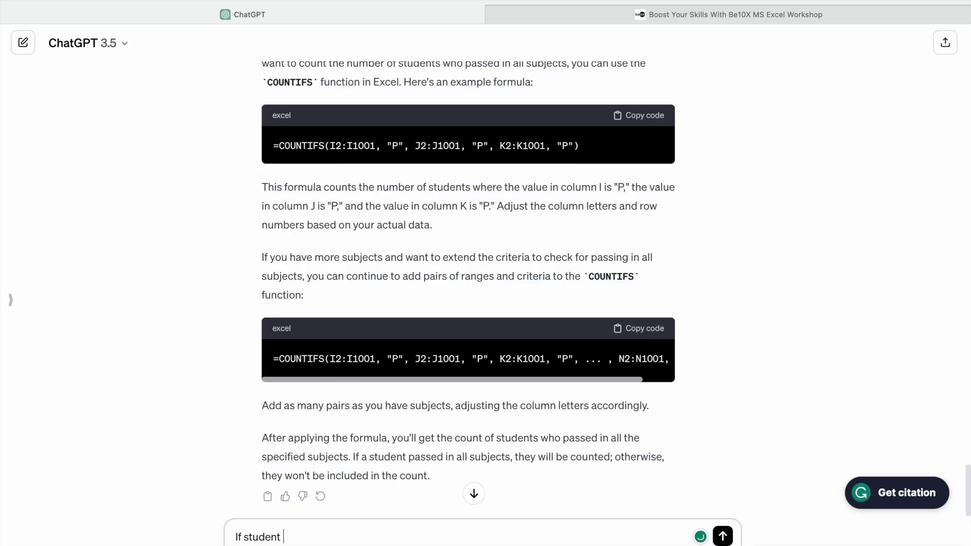
{"action": "type", "text": "passed in all subjects then he passed overall"}
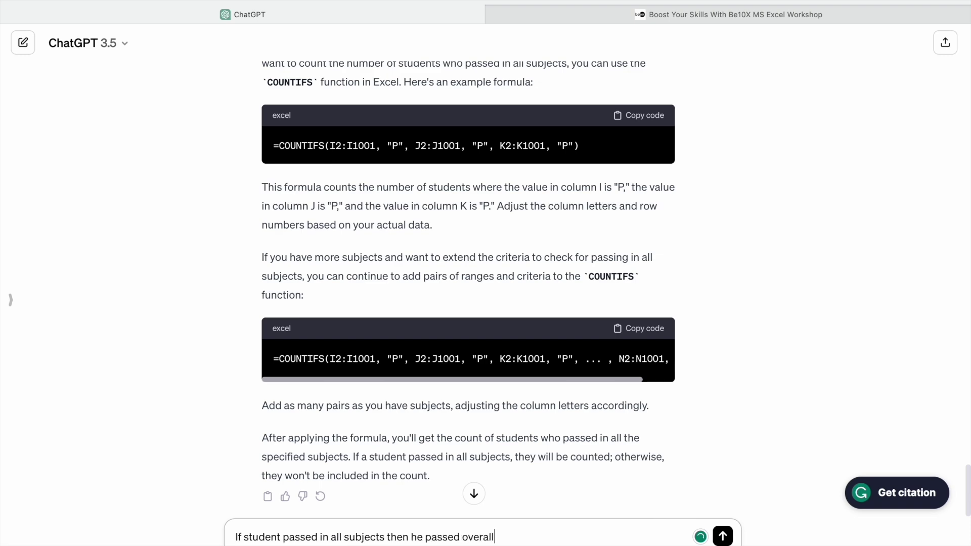
{"action": "type", "text": ". If he fails in one subject also he is failed."}
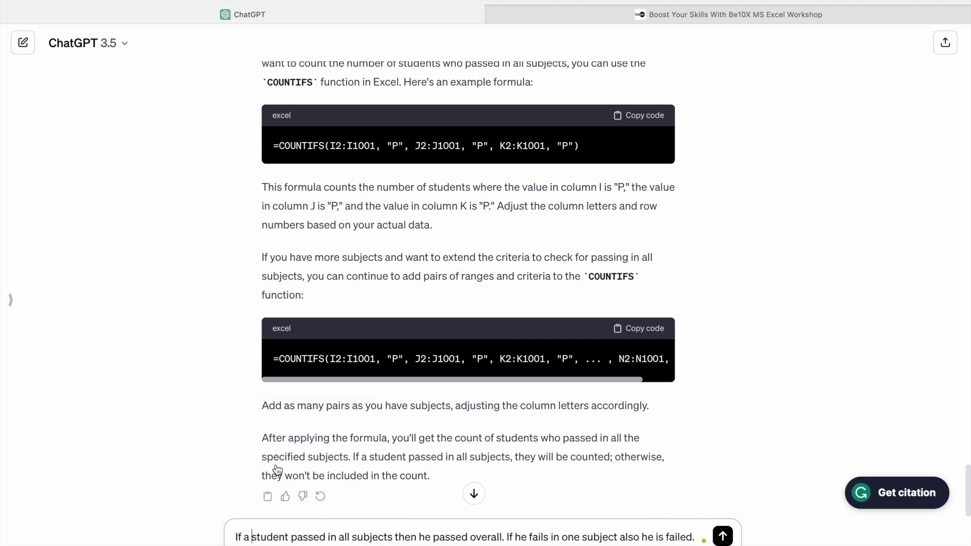
{"action": "key", "text": "Return"}
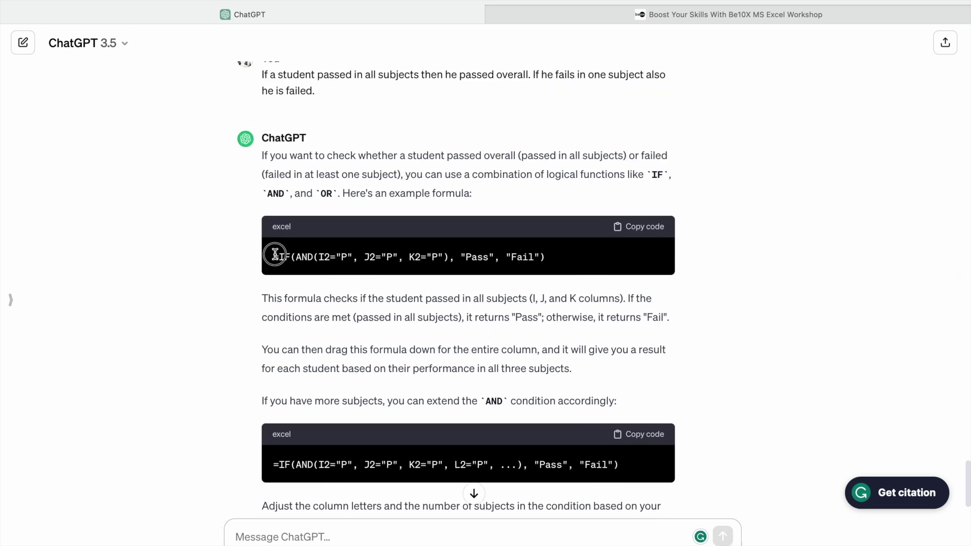
{"action": "left_click_drag", "start_coordinate": [273, 255], "coordinate": [556, 268]}
{"action": "key", "text": "super+c"}
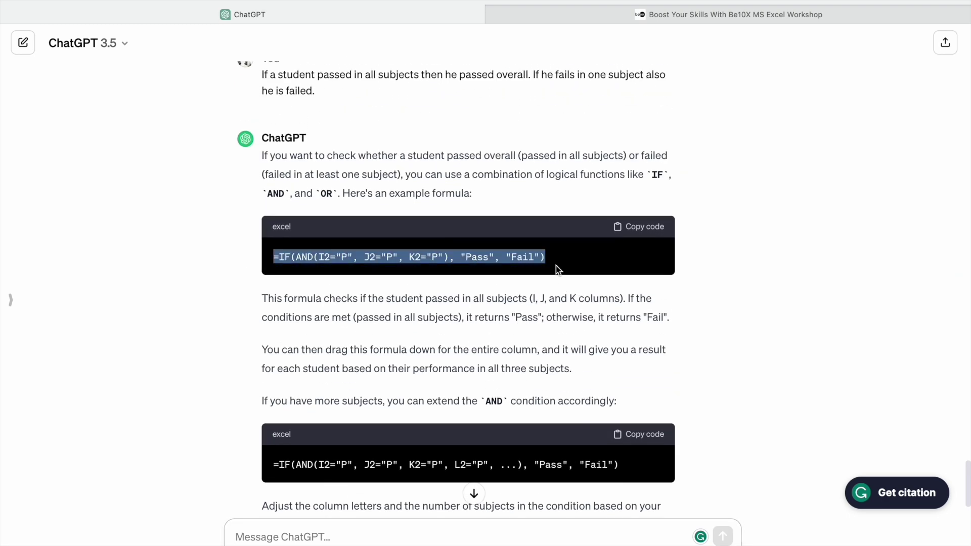
Step: Replace L2's formula with the IF/AND overall pass formula, filling the whole column
{"action": "key", "text": "ctrl+Left"}
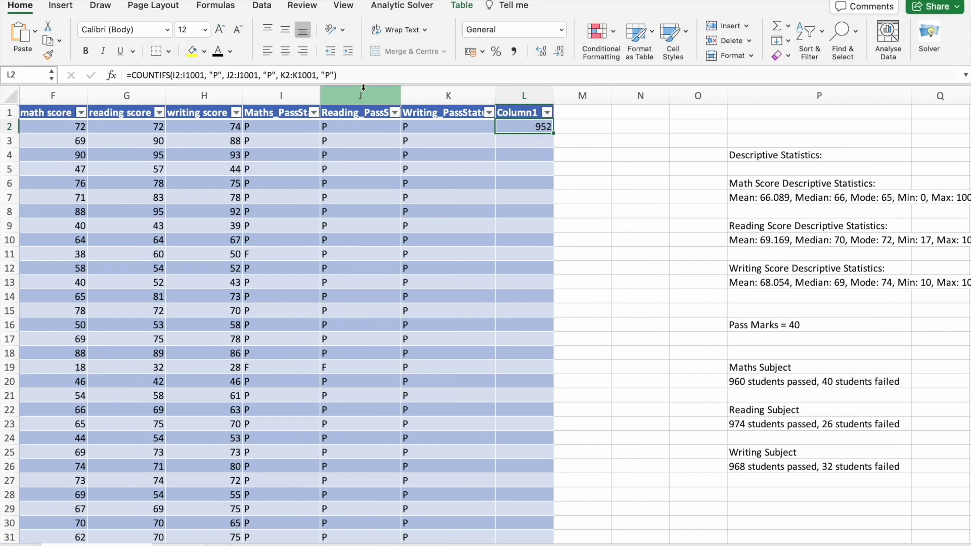
{"action": "triple_click", "coordinate": [357, 75]}
{"action": "key", "text": "super+v"}
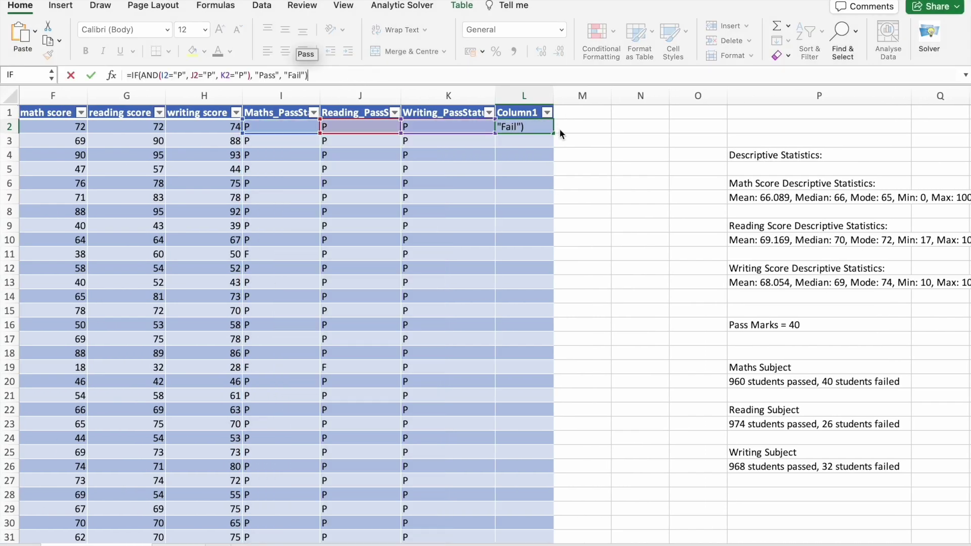
{"action": "key", "text": "Return"}
{"action": "scroll", "coordinate": [529, 297], "scroll_direction": "down", "scroll_amount": 5}
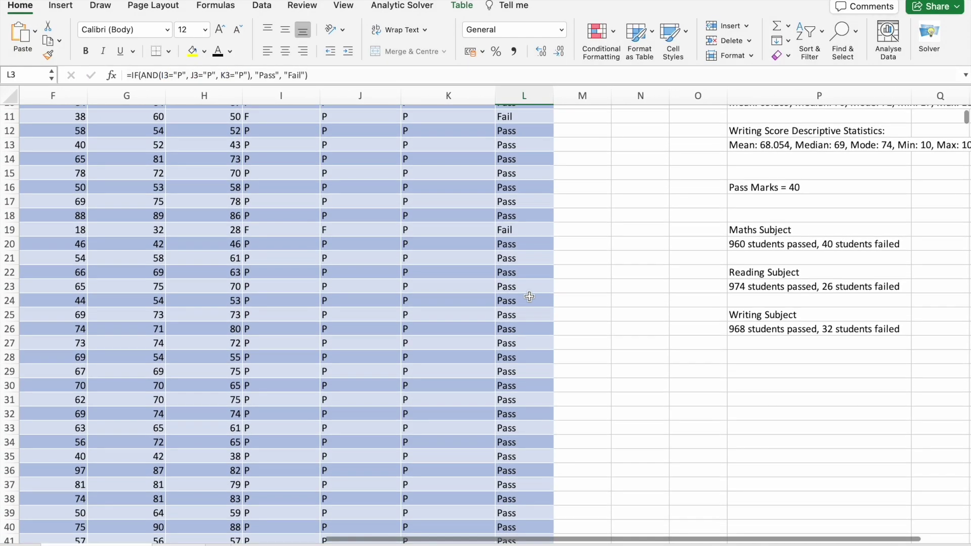
{"action": "scroll", "coordinate": [527, 297], "scroll_direction": "up", "scroll_amount": 5}
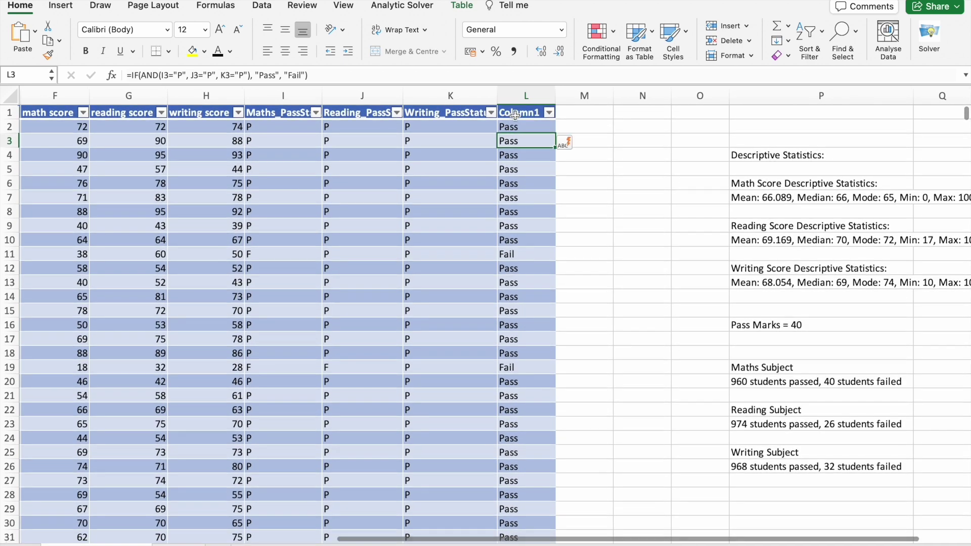
Step: Rename the Column1 header to Overall_PassStatus
{"action": "double_click", "coordinate": [515, 115]}
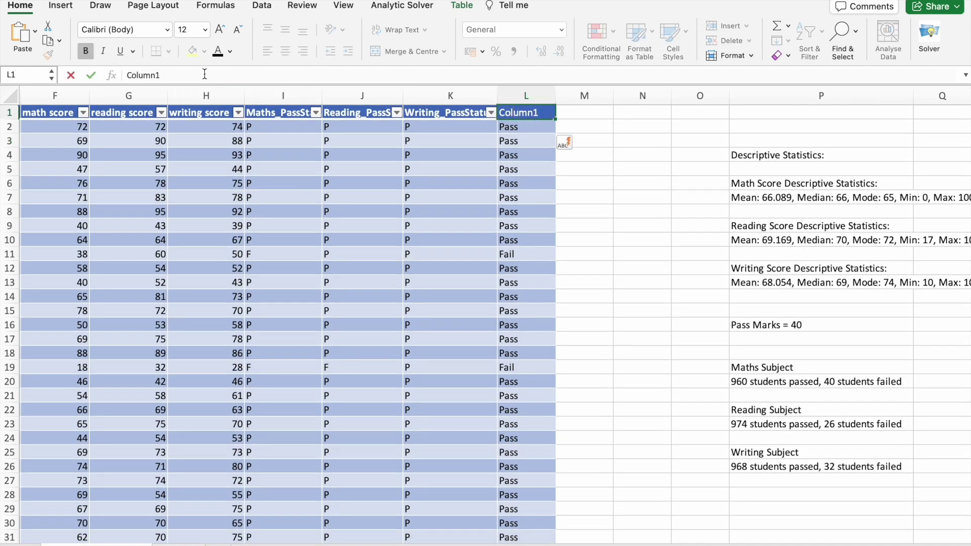
{"action": "double_click", "coordinate": [205, 74]}
{"action": "type", "text": "Overall_PassStat"}
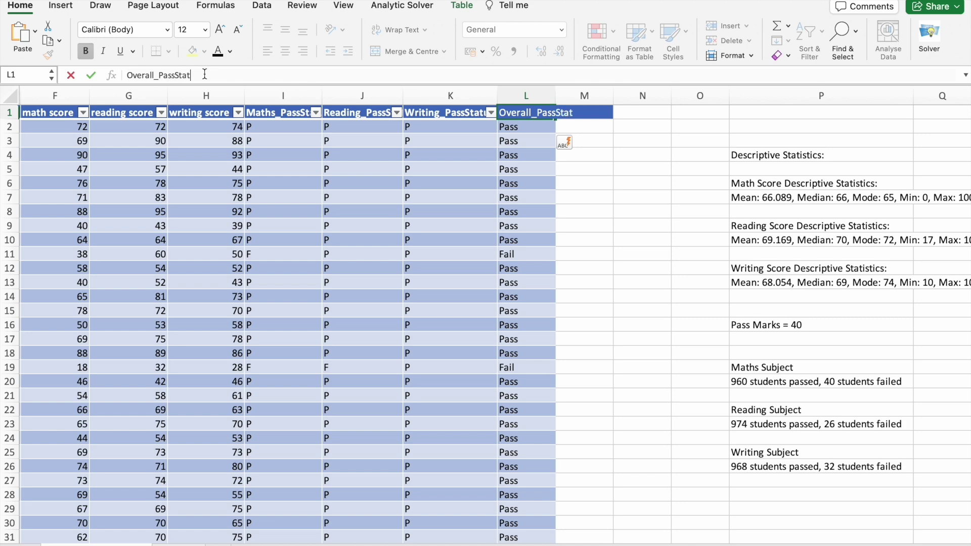
{"action": "type", "text": "us"}
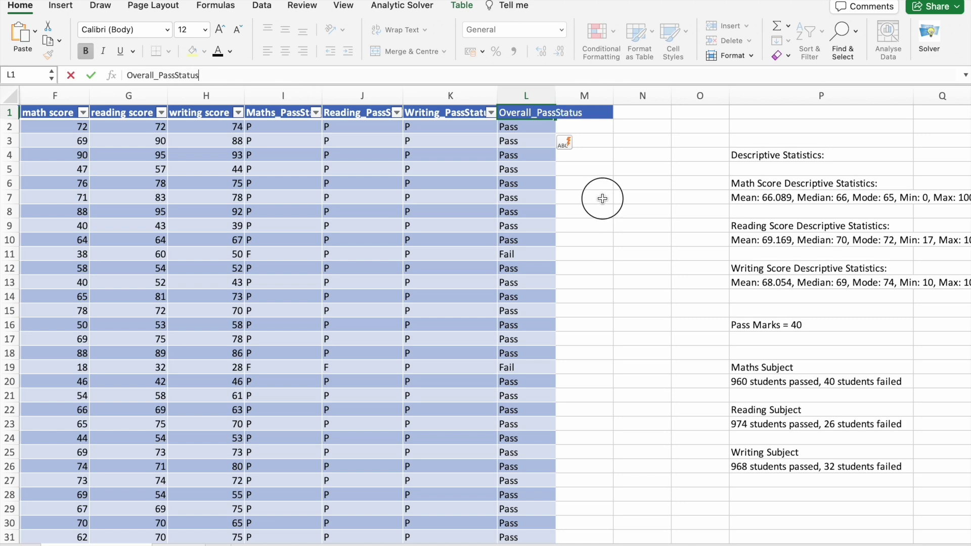
{"action": "key", "text": "Tab"}
{"action": "scroll", "coordinate": [556, 283], "scroll_direction": "right", "scroll_amount": 3}
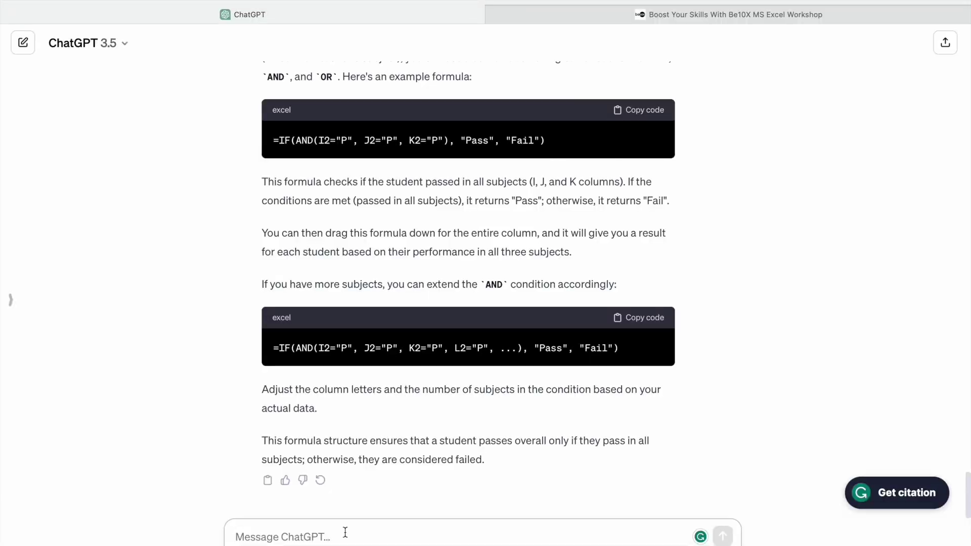
Step: Ask ChatGPT to count overall passes and fails, and put the pass-count formula in P30 (952)
{"action": "type", "text": "Count the sumber of students who passed and failed overall"}
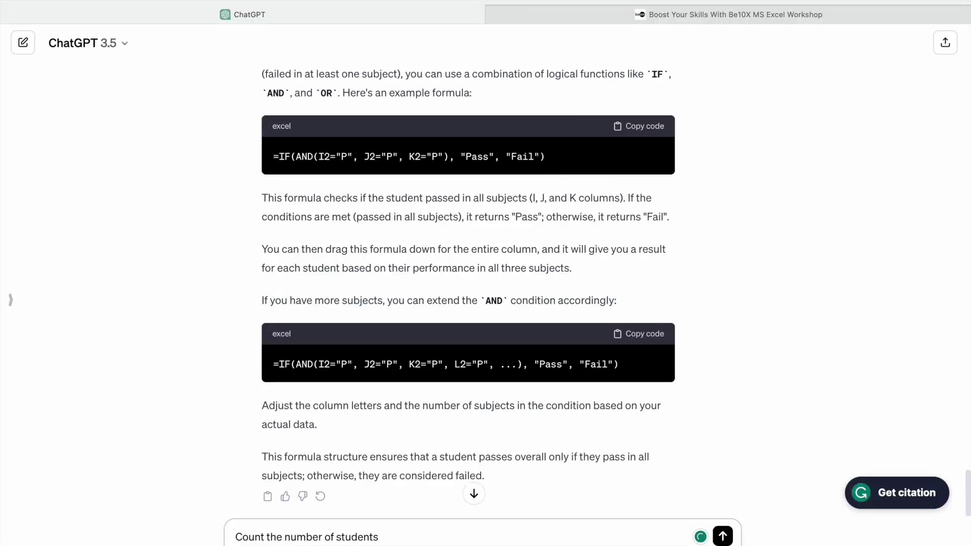
{"action": "key", "text": "Return"}
{"action": "scroll", "coordinate": [433, 286], "scroll_direction": "down", "scroll_amount": 10}
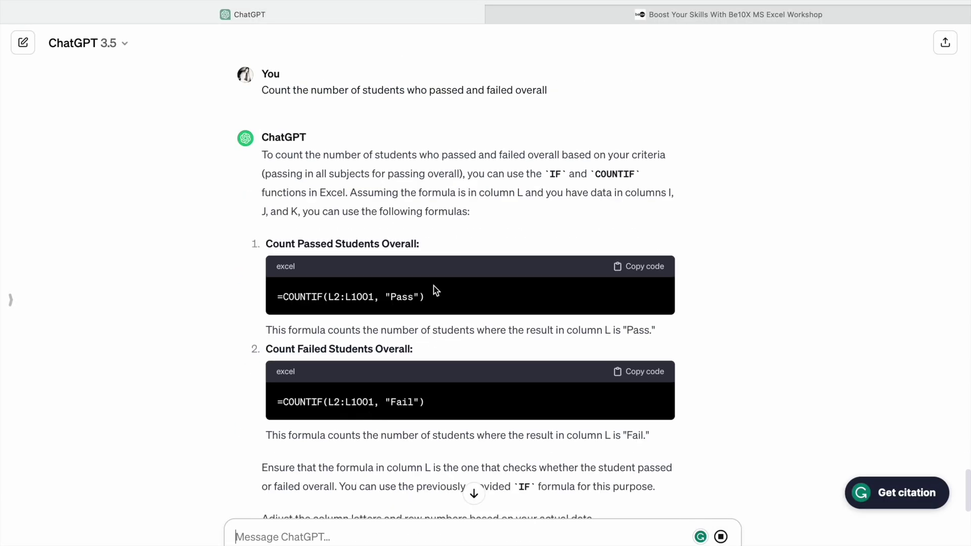
{"action": "left_click", "coordinate": [643, 157]}
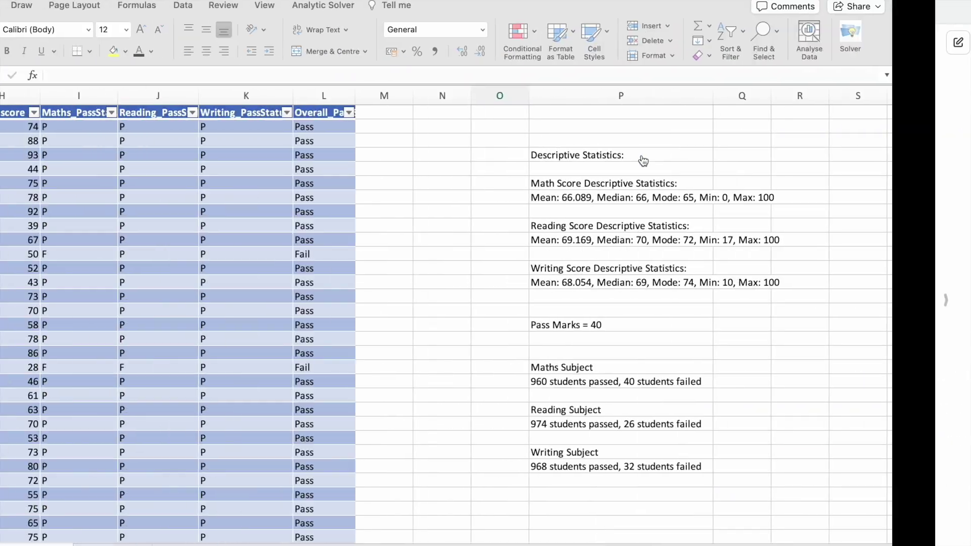
{"action": "scroll", "coordinate": [689, 444], "scroll_direction": "down", "scroll_amount": 5}
{"action": "left_click", "coordinate": [664, 388]}
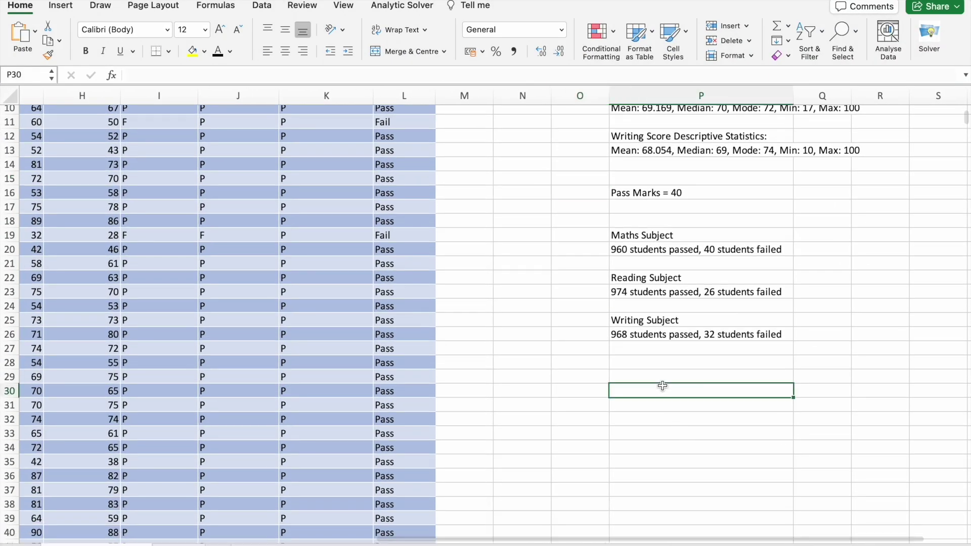
{"action": "key", "text": "super+v"}
{"action": "scroll", "coordinate": [608, 425], "scroll_direction": "down", "scroll_amount": 5}
{"action": "scroll", "coordinate": [608, 425], "scroll_direction": "up", "scroll_amount": 2}
{"action": "key", "text": "Return"}
Step: Enter the fail-count formula in P31, showing 48 students failing overall
{"action": "left_click", "coordinate": [718, 356]}
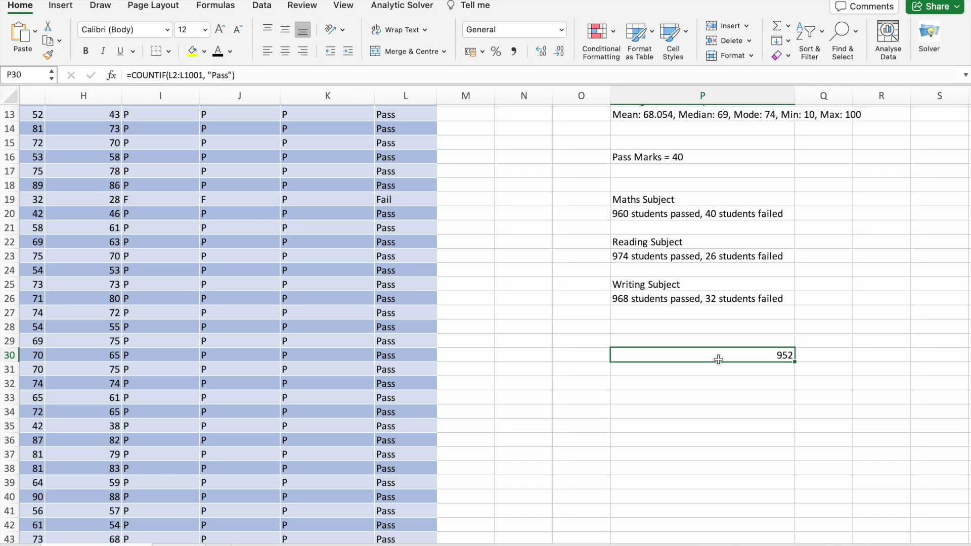
{"action": "left_click", "coordinate": [720, 367]}
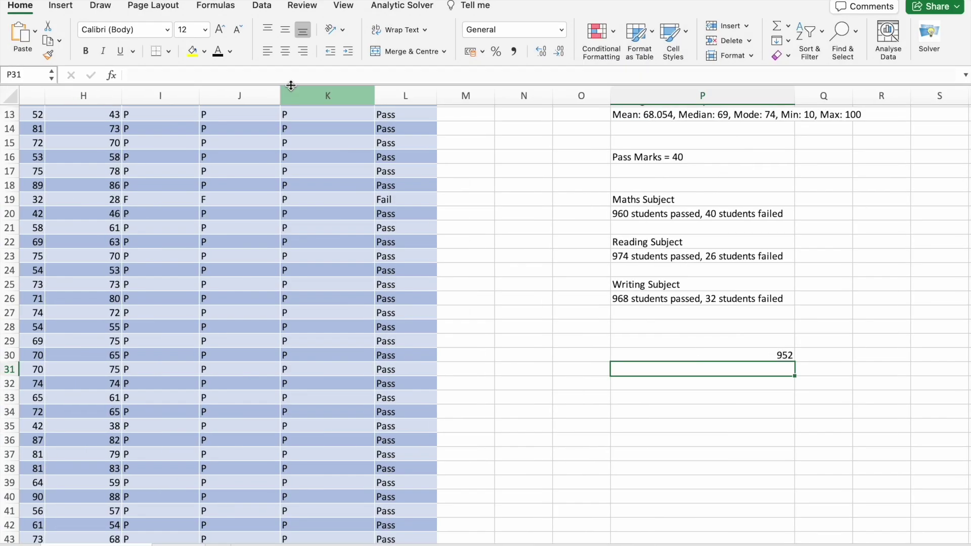
{"action": "key", "text": "super+v"}
{"action": "key", "text": "Return"}
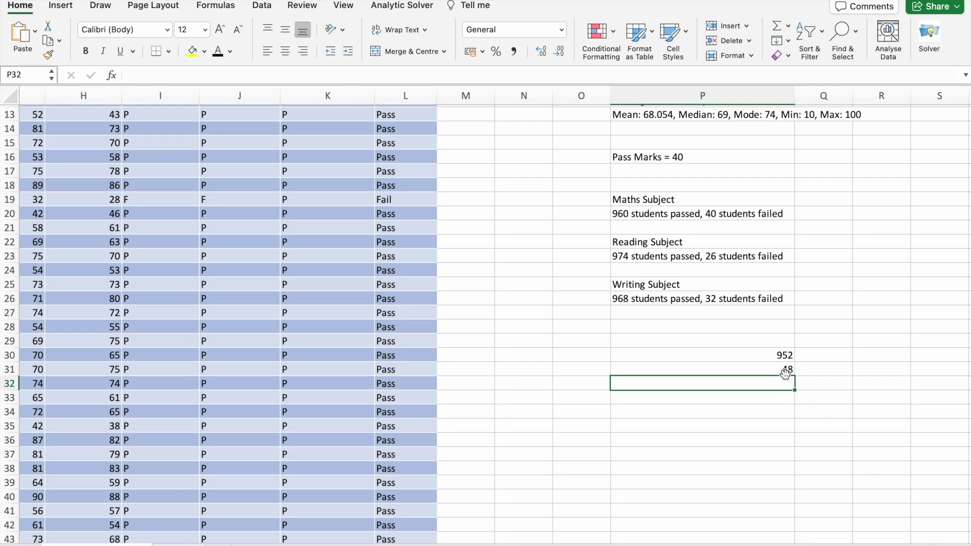
{"action": "scroll", "coordinate": [785, 373], "scroll_direction": "up", "scroll_amount": 5}
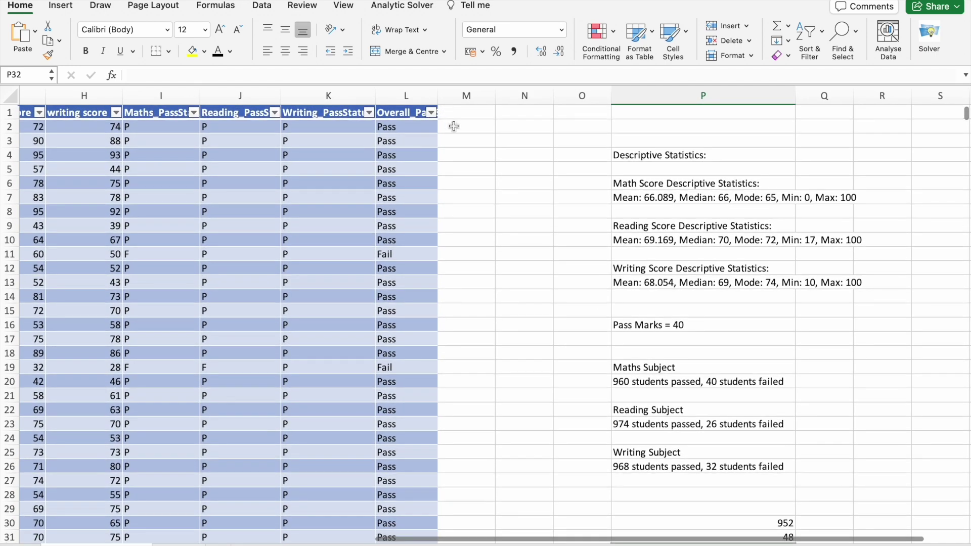
Step: Ask ChatGPT for each student's percentage out of 300 marks and copy =(I2+J2+K2)/300*100
{"action": "left_click", "coordinate": [454, 126]}
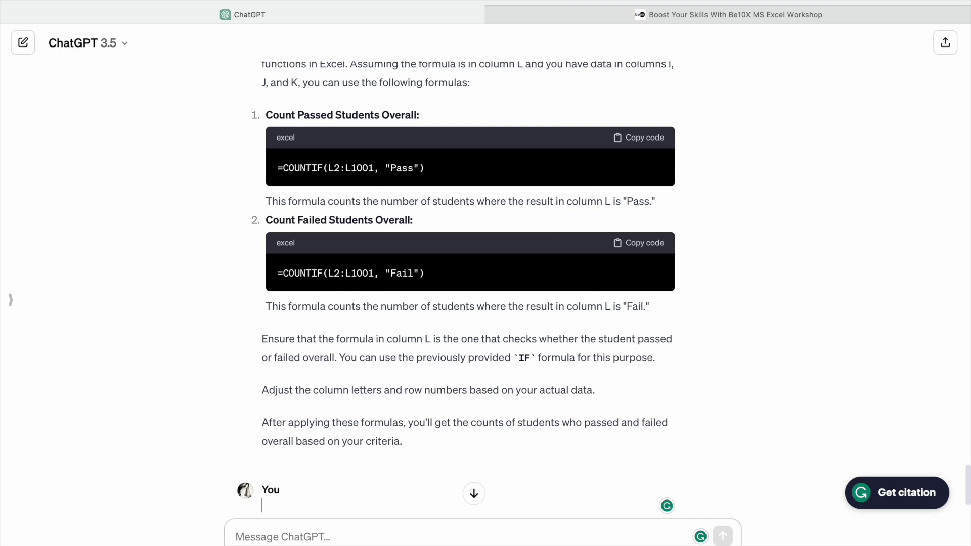
{"action": "type", "text": "Lets find the percentage of "}
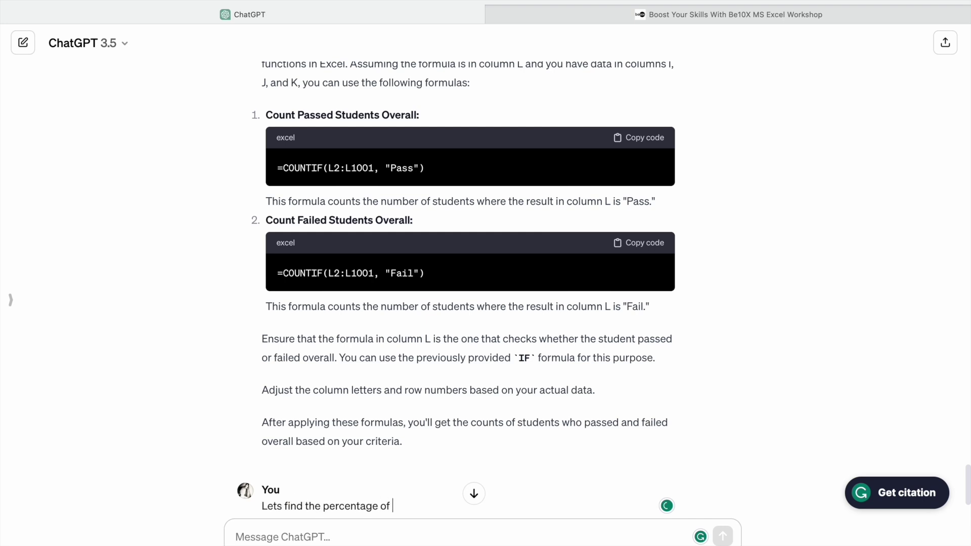
{"action": "type", "text": "each student. three subjects"}
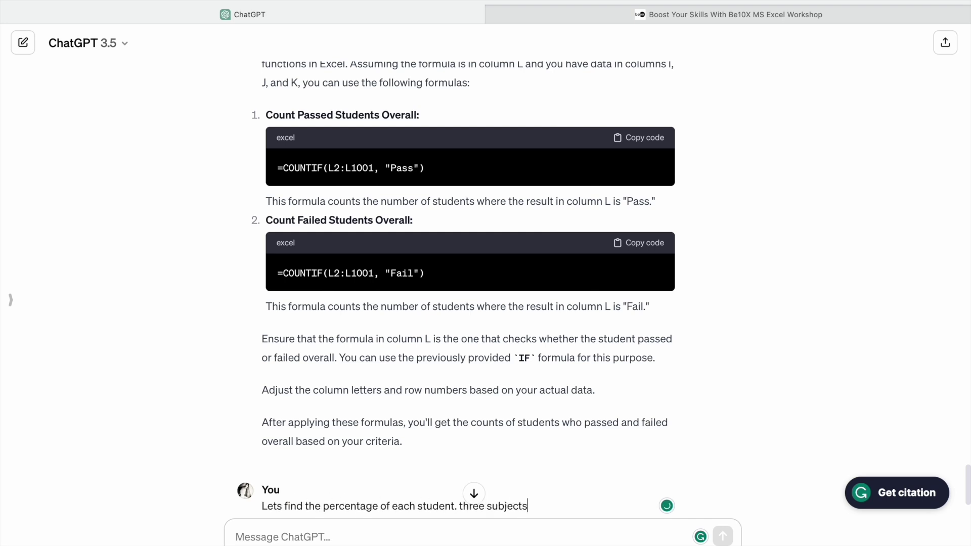
{"action": "type", "text": " total marks is 300."}
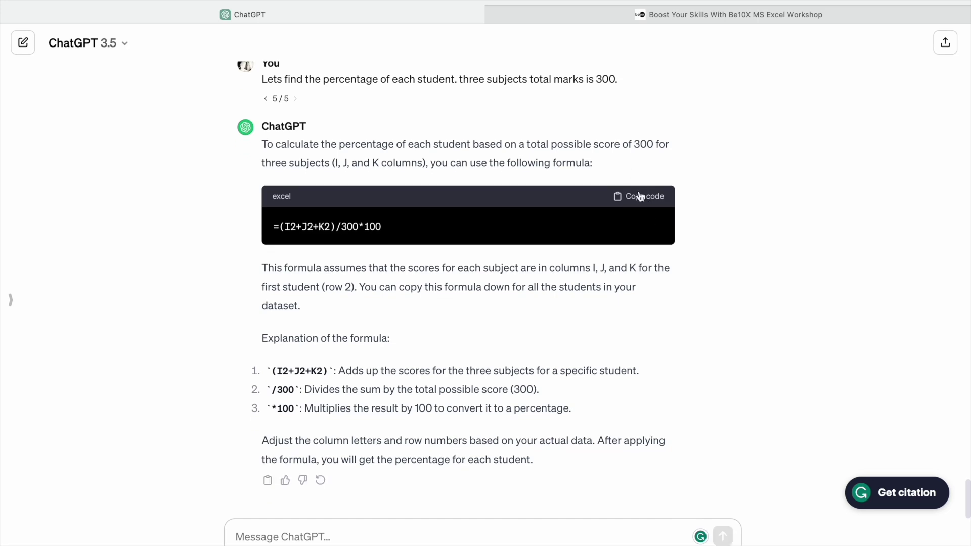
{"action": "left_click", "coordinate": [640, 197]}
{"action": "key", "text": "ctrl+Left"}
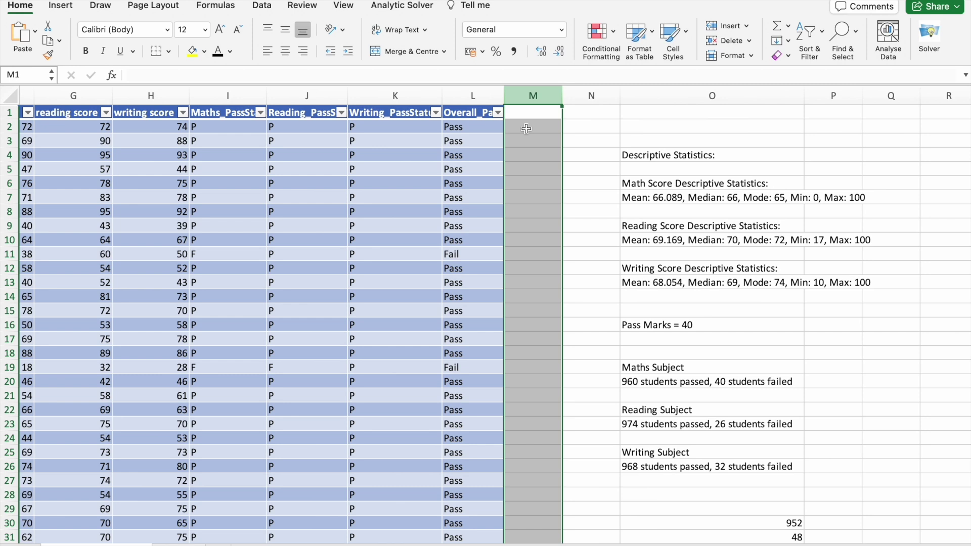
Step: Change M2's formula to =(F2+G2+H2)/300*100 and fill it down the column
{"action": "left_click", "coordinate": [526, 129]}
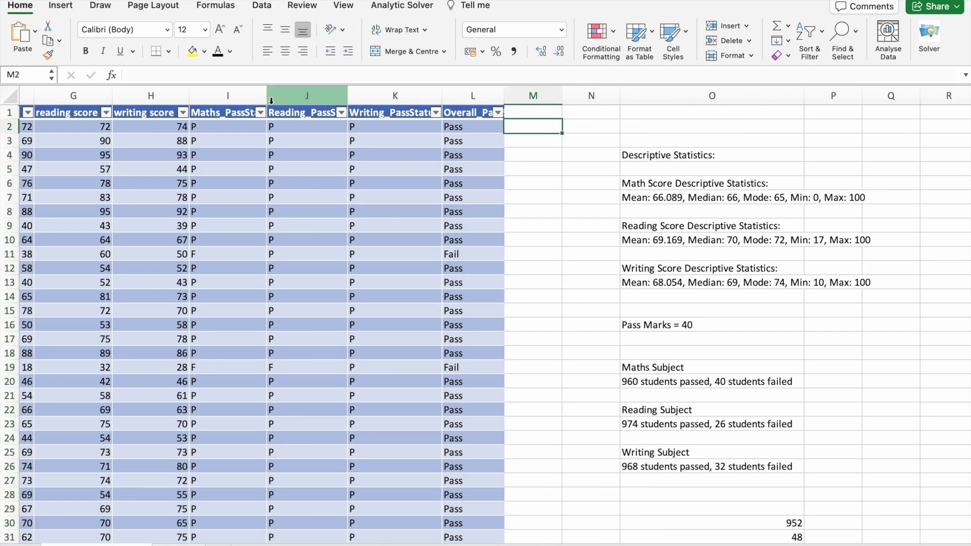
{"action": "left_click", "coordinate": [266, 74]}
{"action": "left_click", "coordinate": [267, 75]}
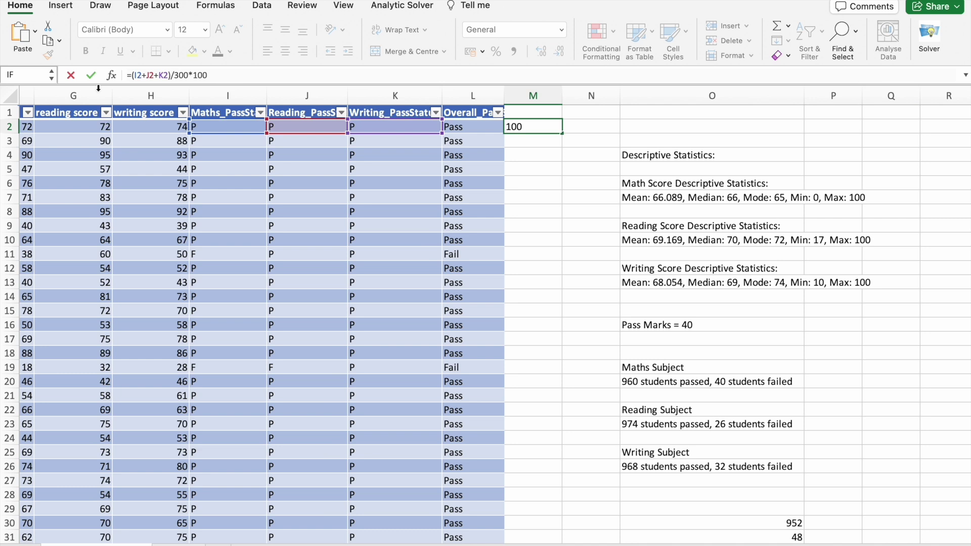
{"action": "left_click", "coordinate": [141, 76]}
{"action": "key", "text": "BackSpace"}
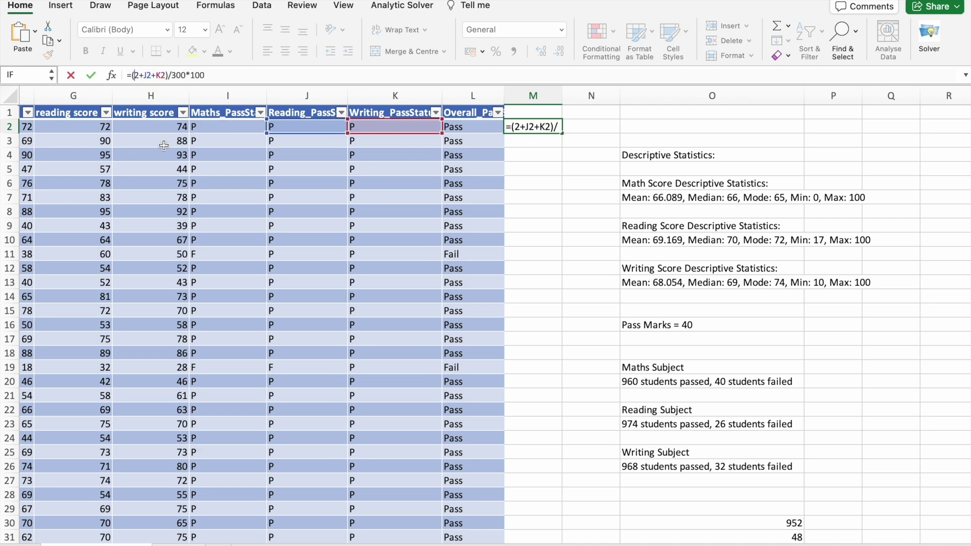
{"action": "type", "text": "F"}
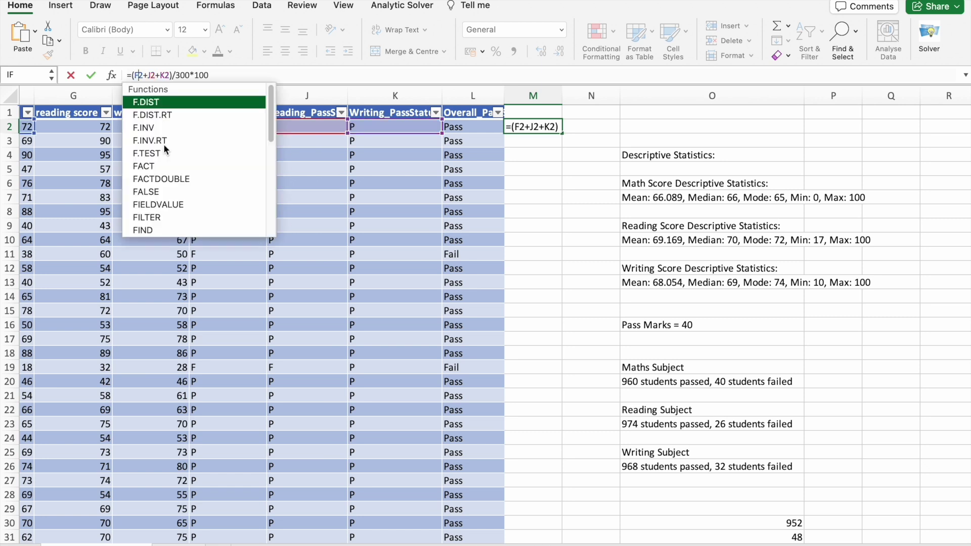
{"action": "left_click", "coordinate": [152, 74]}
{"action": "key", "text": "BackSpace"}
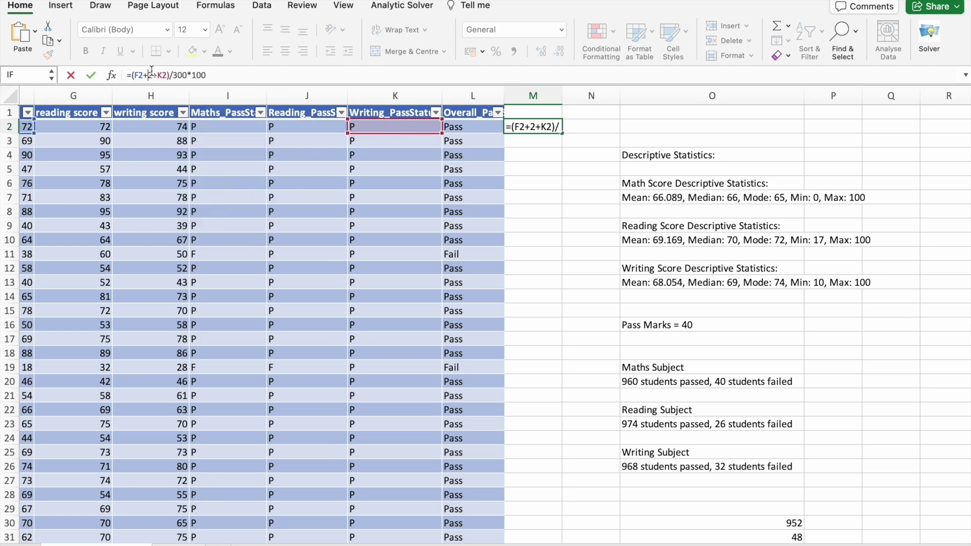
{"action": "type", "text": "G"}
{"action": "left_click", "coordinate": [167, 75]}
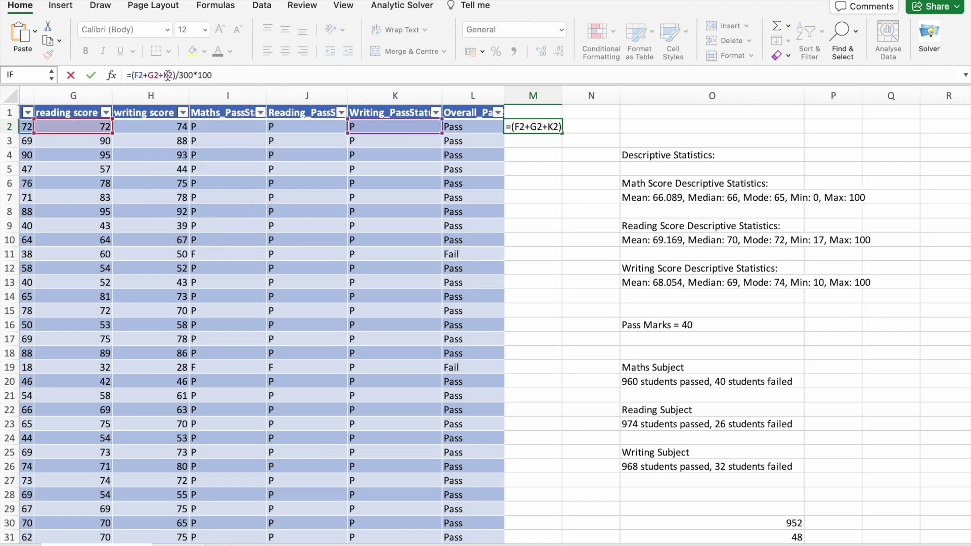
{"action": "key", "text": "BackSpace"}
{"action": "type", "text": "H"}
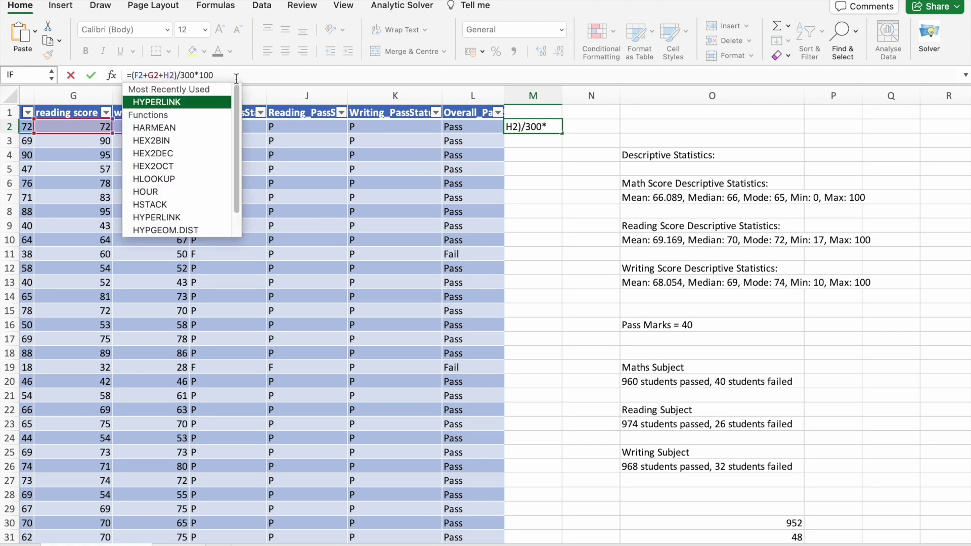
{"action": "left_click", "coordinate": [236, 76]}
{"action": "key", "text": "Return"}
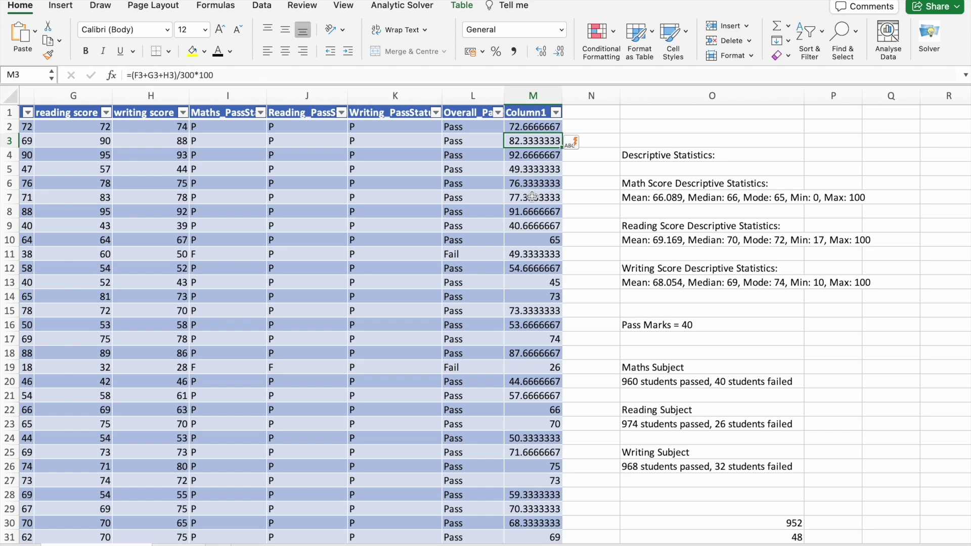
Step: Name the new column's header Percentage
{"action": "left_click", "coordinate": [533, 112]}
{"action": "type", "text": "Percentage"}
{"action": "left_click", "coordinate": [569, 127]}
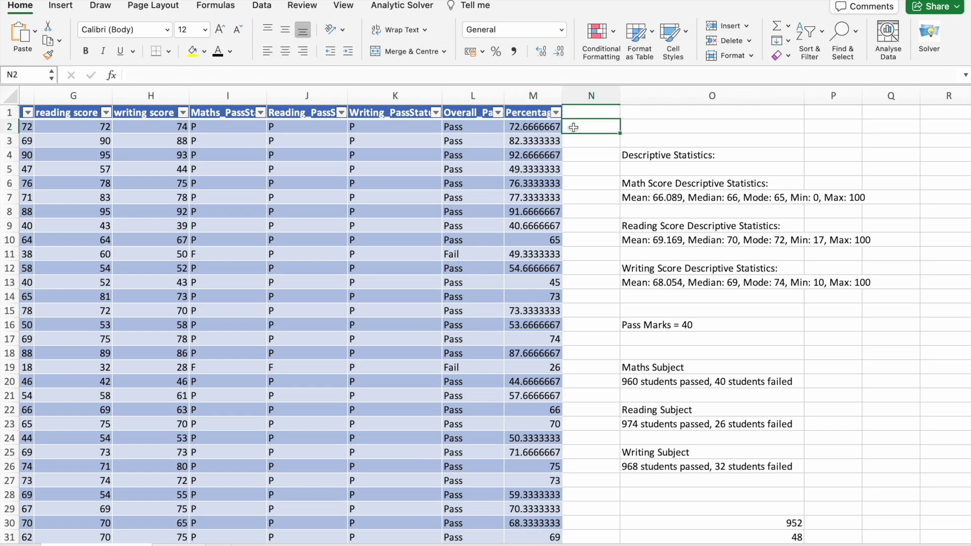
Step: Insert an entire new empty column at column N
{"action": "scroll", "coordinate": [569, 202], "scroll_direction": "right", "scroll_amount": 2}
{"action": "right_click", "coordinate": [486, 183]}
{"action": "left_click", "coordinate": [526, 291]}
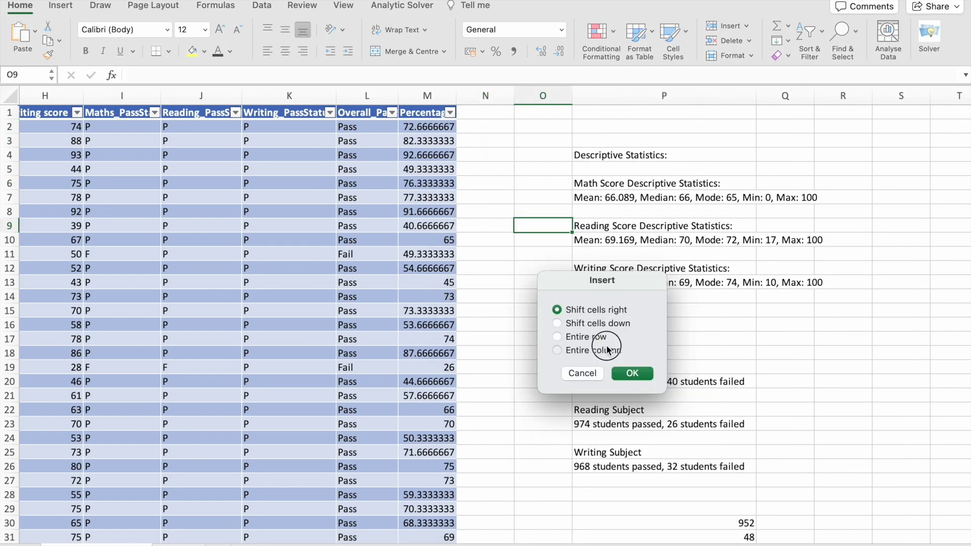
{"action": "left_click", "coordinate": [613, 405]}
{"action": "left_click", "coordinate": [631, 373]}
{"action": "left_click", "coordinate": [586, 114]}
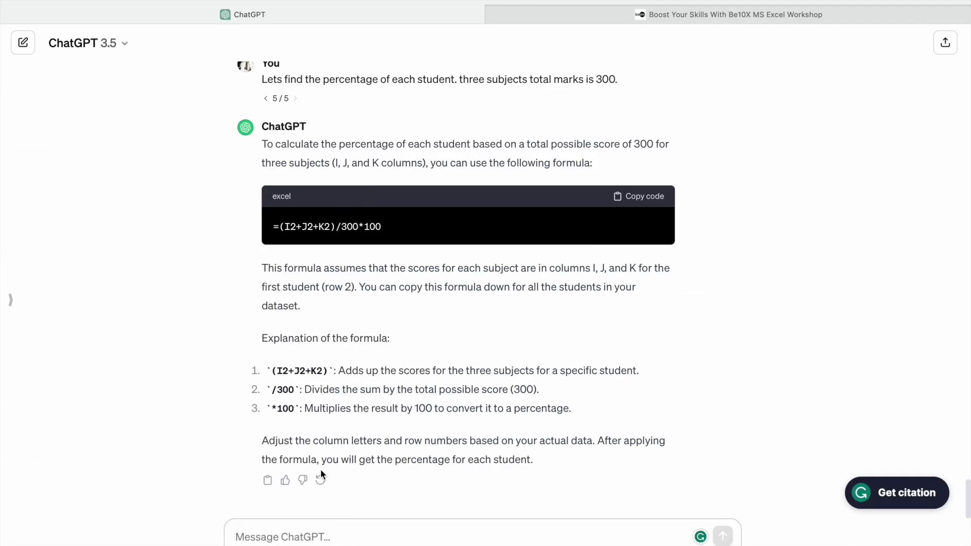
Step: Draft a ChatGPT message asking to assign student grades, noting overall fail means fail, checking L2's formula
{"action": "type", "text": "Lets assign Grades to the students"}
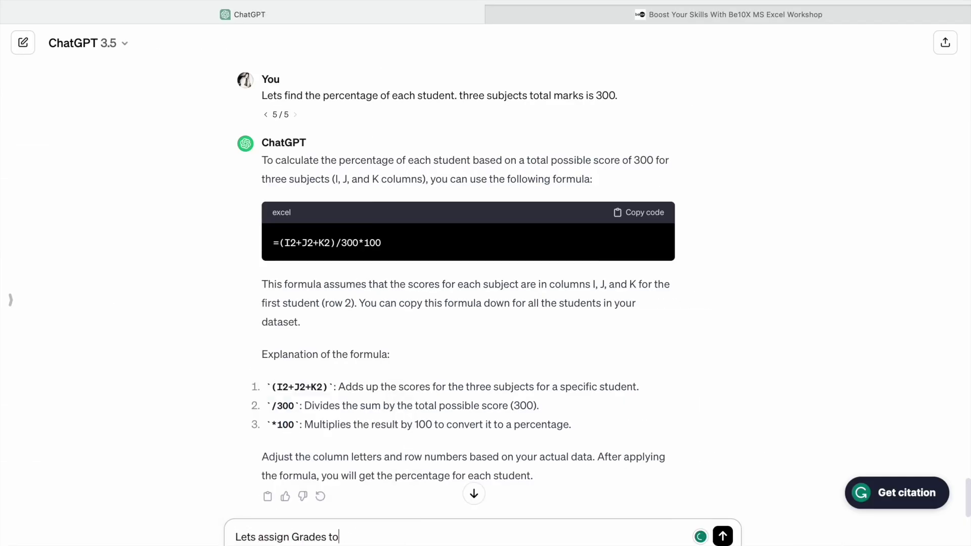
{"action": "key", "text": "shift+Return"}
{"action": "key", "text": "shift+Return"}
{"action": "type", "text": "Overall fail means fail."}
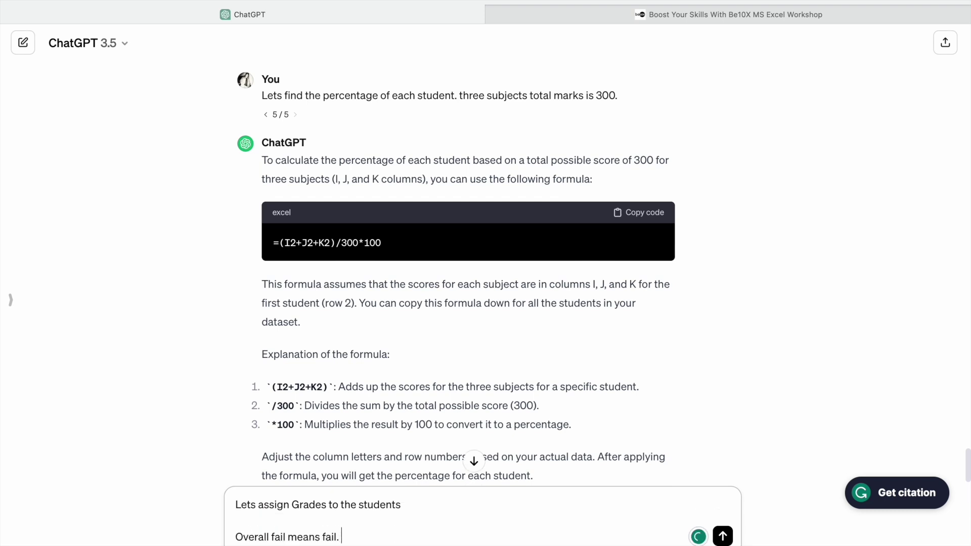
{"action": "key", "text": "shift+Return"}
{"action": "key", "text": "shift+Return"}
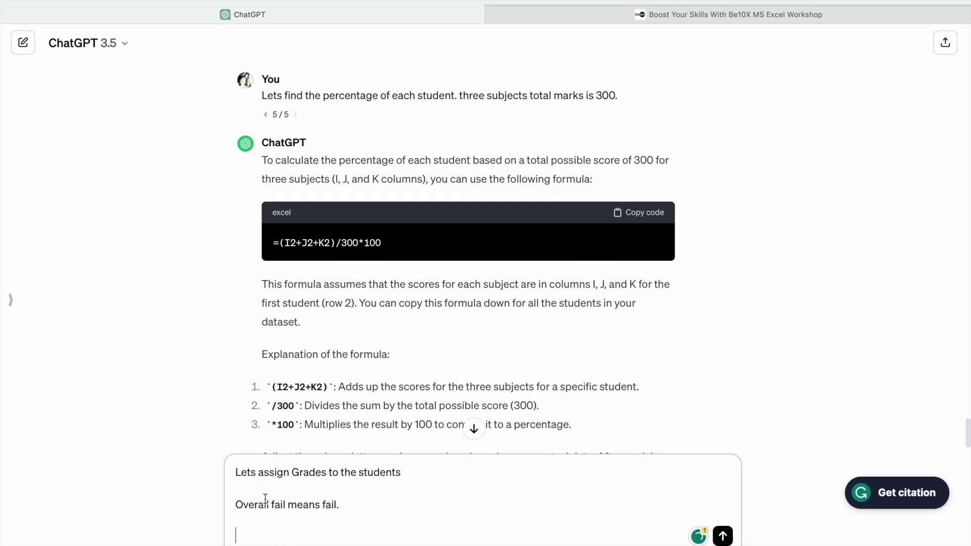
{"action": "left_click_drag", "start_coordinate": [234, 505], "coordinate": [266, 506]}
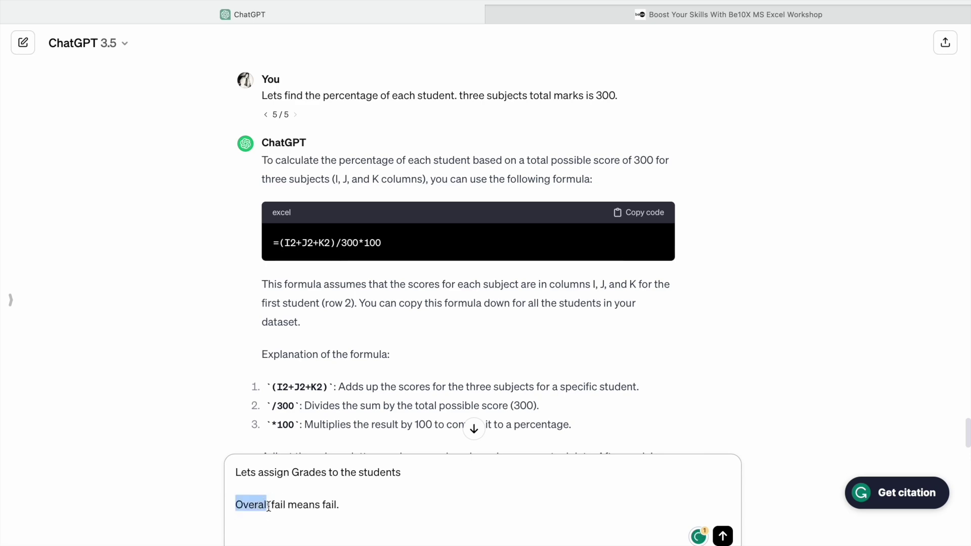
{"action": "key", "text": "ctrl+Left"}
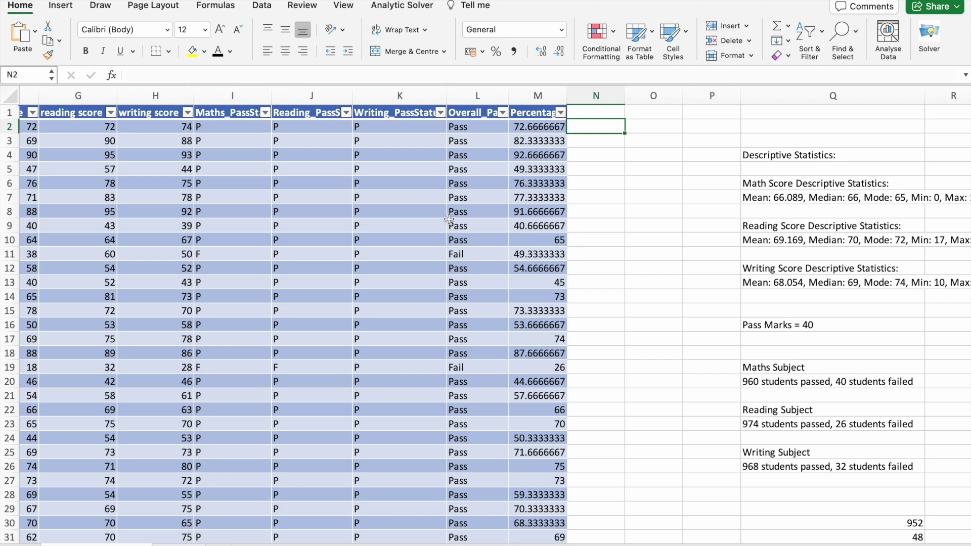
{"action": "left_click", "coordinate": [471, 128]}
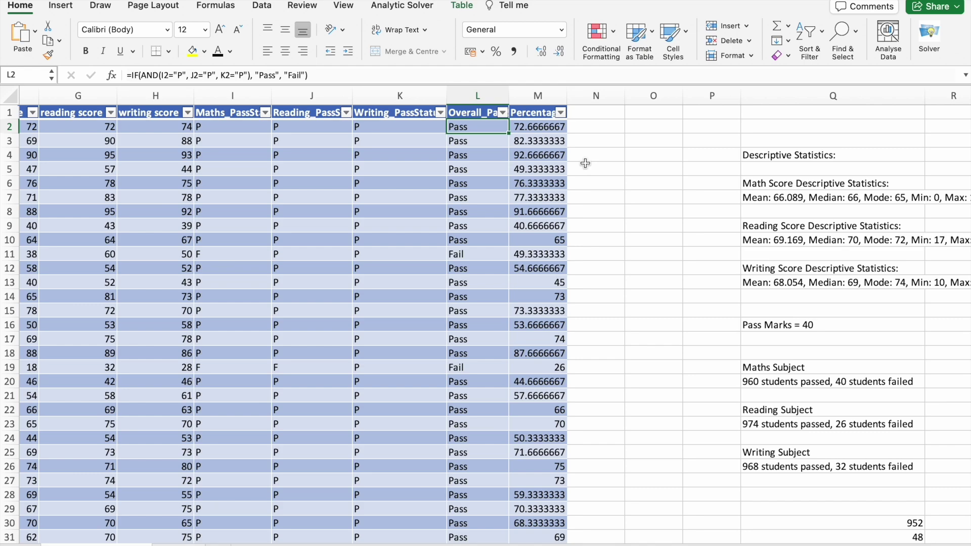
{"action": "key", "text": "super+Tab"}
Step: Add grade bands above 80 = A, 70–80 = B, 60–70 = C, 50–60 = D, 40–50 = E, below 40 = F and send
{"action": "left_click", "coordinate": [271, 504]}
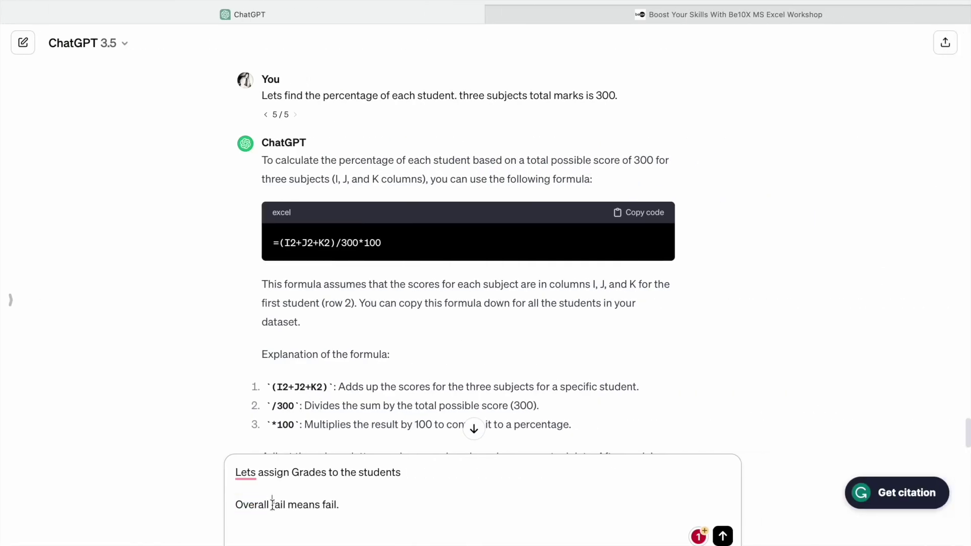
{"action": "type", "text": "student"}
{"action": "left_click", "coordinate": [284, 526]}
{"action": "key", "text": "shift+Return"}
{"action": "type", "text": "above 80 = A"}
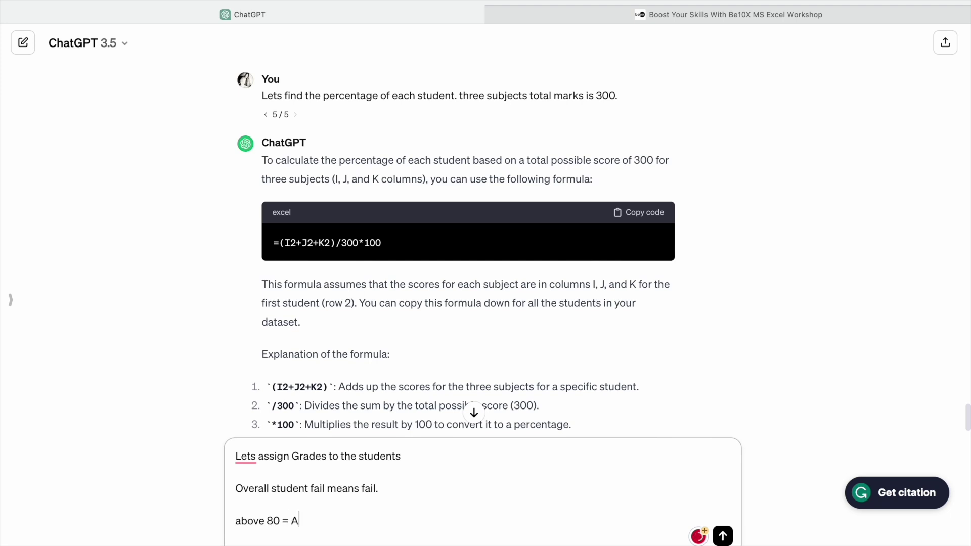
{"action": "key", "text": "shift+Return"}
{"action": "type", "text": "70 to 80 = B"}
{"action": "key", "text": "shift+Return"}
{"action": "type", "text": "60 to "}
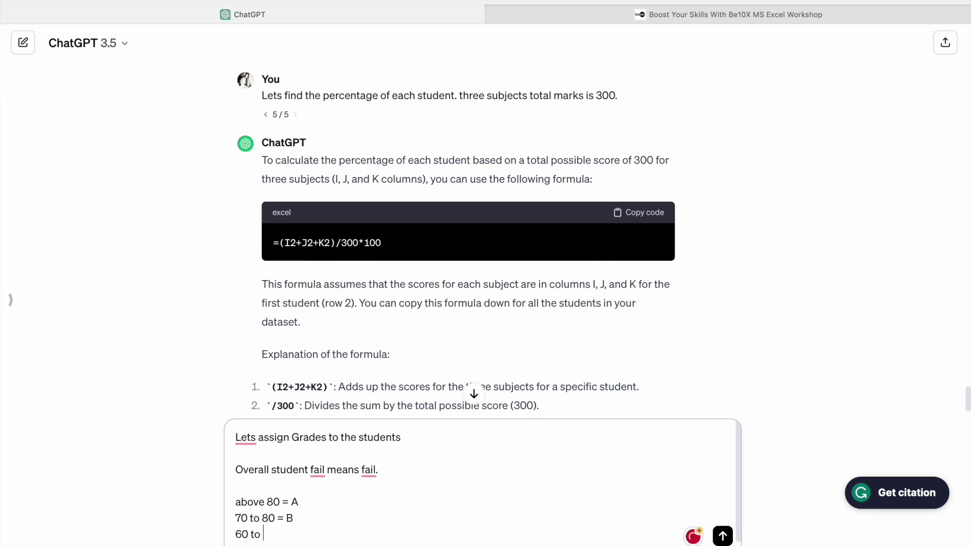
{"action": "type", "text": "70 = C 50 to 60 = D"}
{"action": "key", "text": "shift+Return"}
{"action": "type", "text": "40 to 50 = E"}
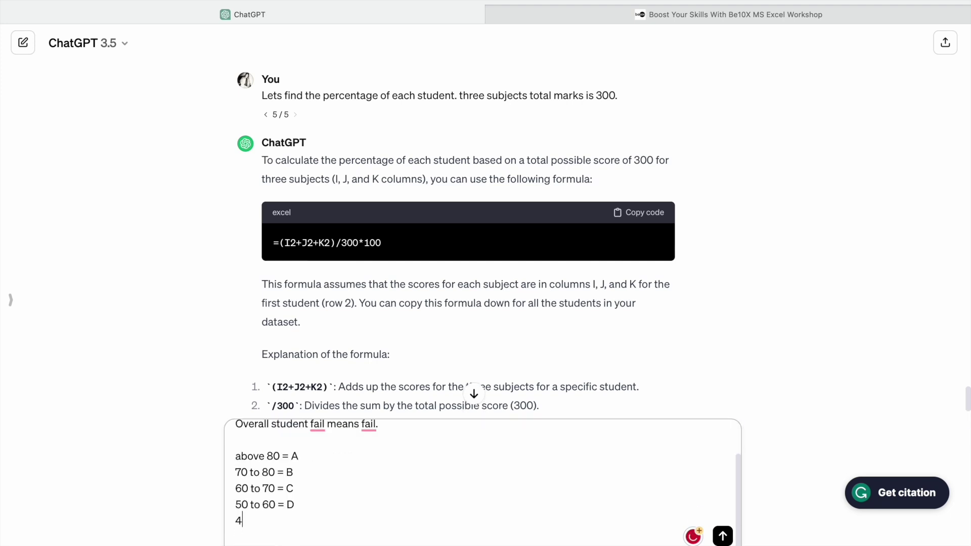
{"action": "key", "text": "shift+Return"}
{"action": "type", "text": "below 40 = F"}
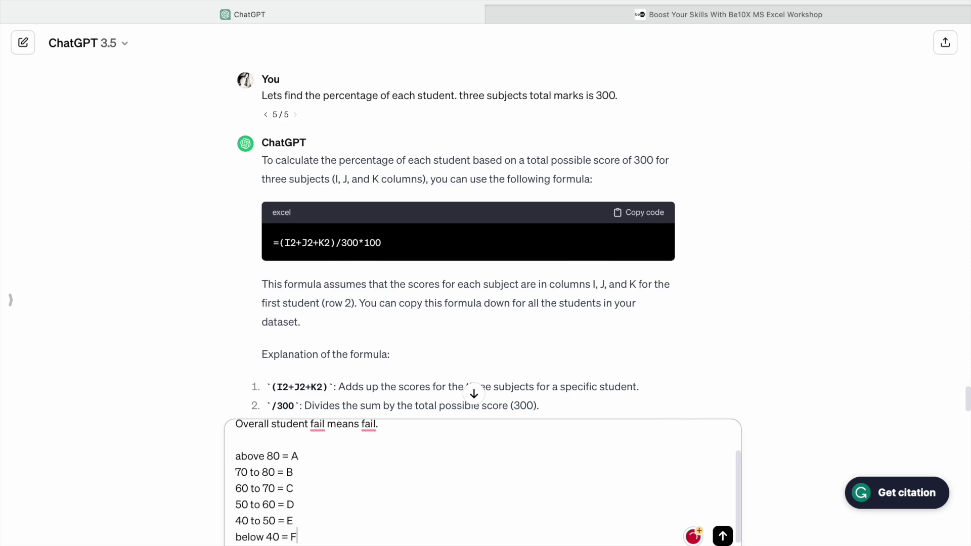
{"action": "key", "text": "Return"}
{"action": "scroll", "coordinate": [442, 438], "scroll_direction": "down", "scroll_amount": 6}
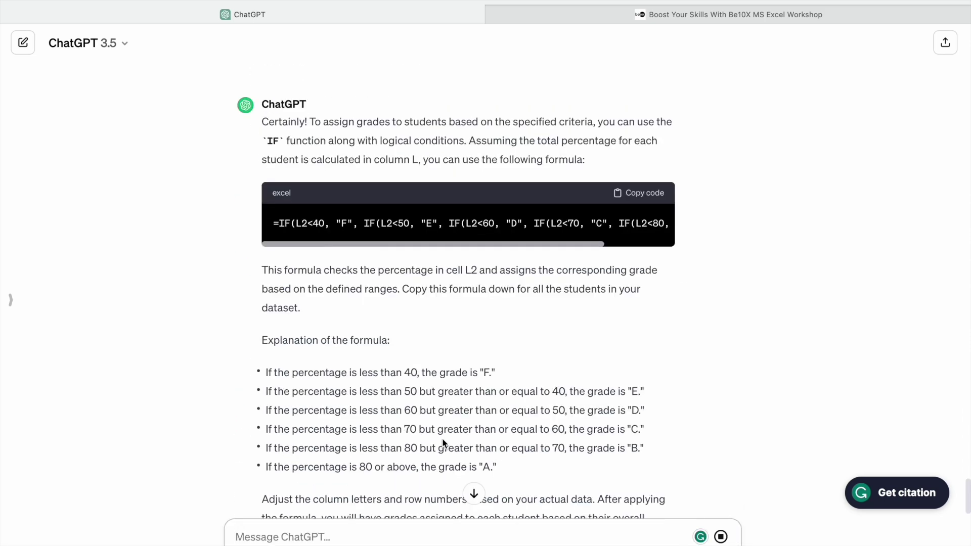
{"action": "scroll", "coordinate": [397, 365], "scroll_direction": "up", "scroll_amount": 5}
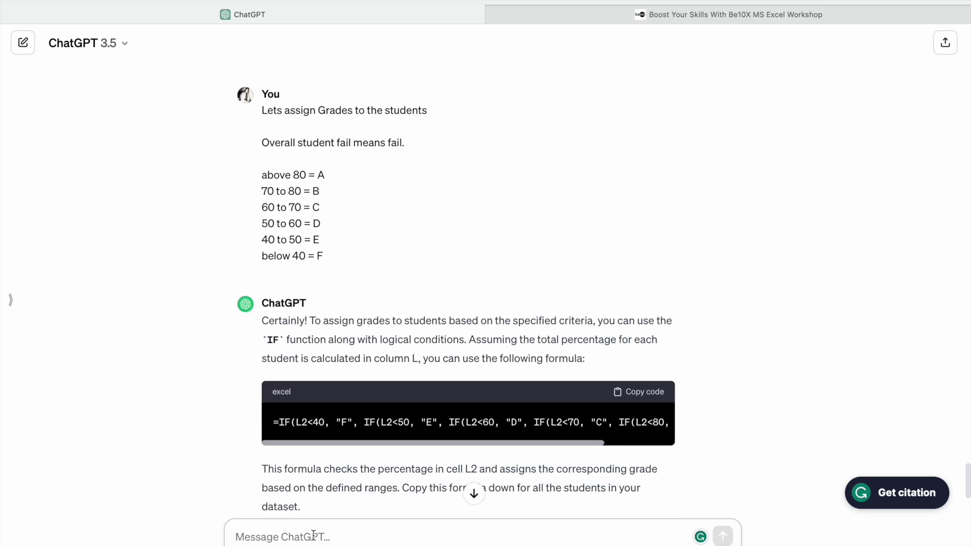
Step: Tell ChatGPT the Pass and Fail status is in column L and each percentage in column M
{"action": "left_click", "coordinate": [470, 526]}
{"action": "type", "text": "We have c"}
{"action": "type", "text": "rall Pass Status"}
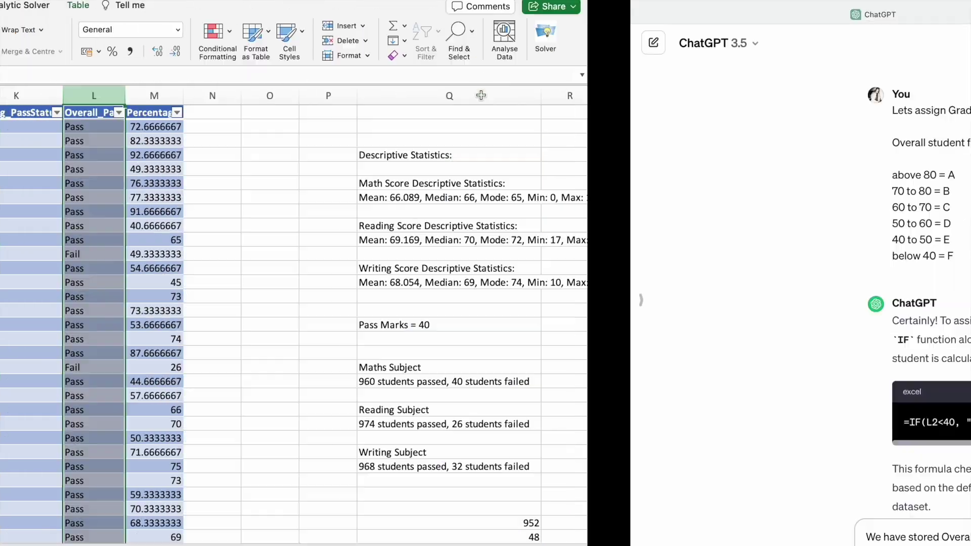
{"action": "type", "text": "in L column."}
{"action": "mouse_move", "coordinate": [328, 536]}
{"action": "left_click", "coordinate": [336, 405]}
{"action": "left_click", "coordinate": [407, 537]}
{"action": "type", "text": "and"}
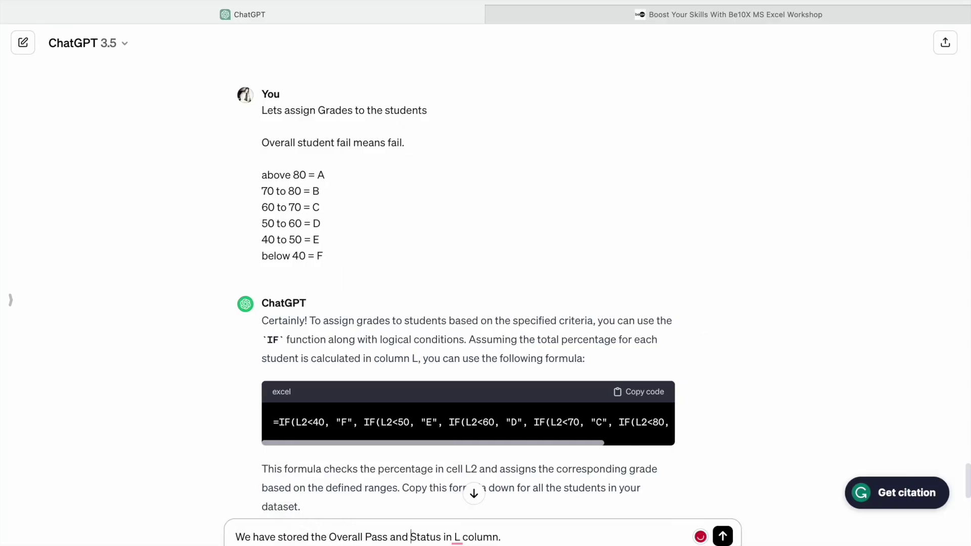
{"action": "type", "text": " Fail"}
{"action": "left_click", "coordinate": [524, 538]}
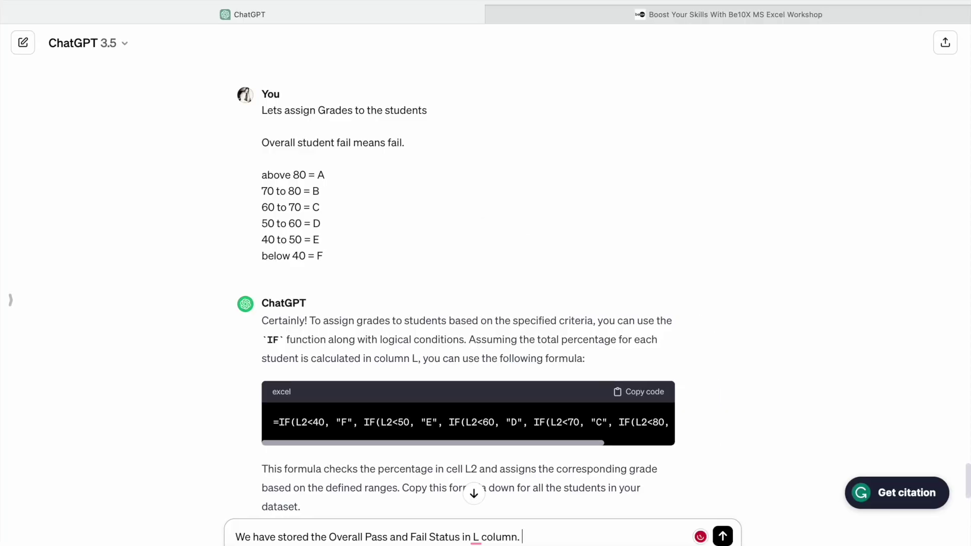
{"action": "key", "text": "BackSpace"}
{"action": "type", "text": "and Percentage of each student is in M column."}
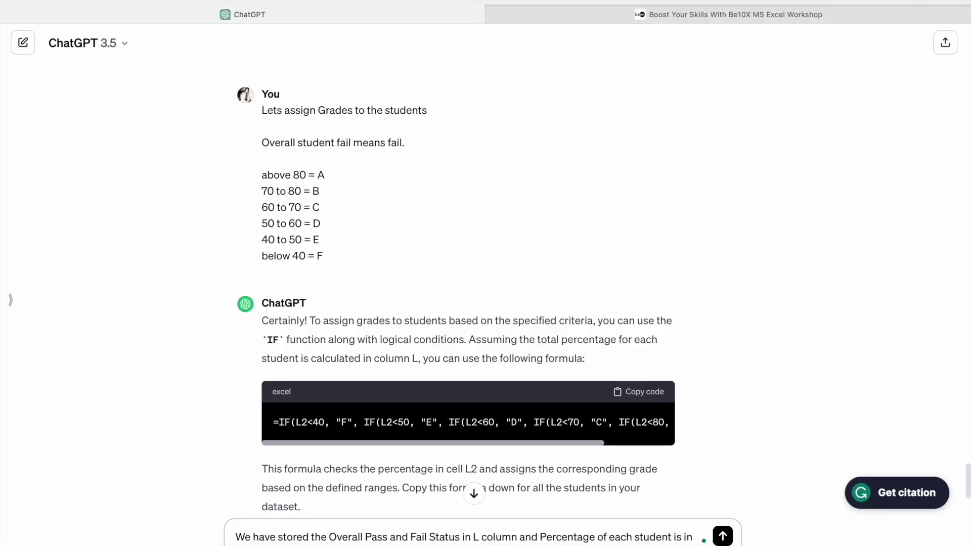
{"action": "key", "text": "Return"}
Step: Copy ChatGPT's revised grade formula =IF(L2="Fail", "F", IF(M2>=80, "A", …)) back to Excel
{"action": "scroll", "coordinate": [673, 289], "scroll_direction": "down", "scroll_amount": 10}
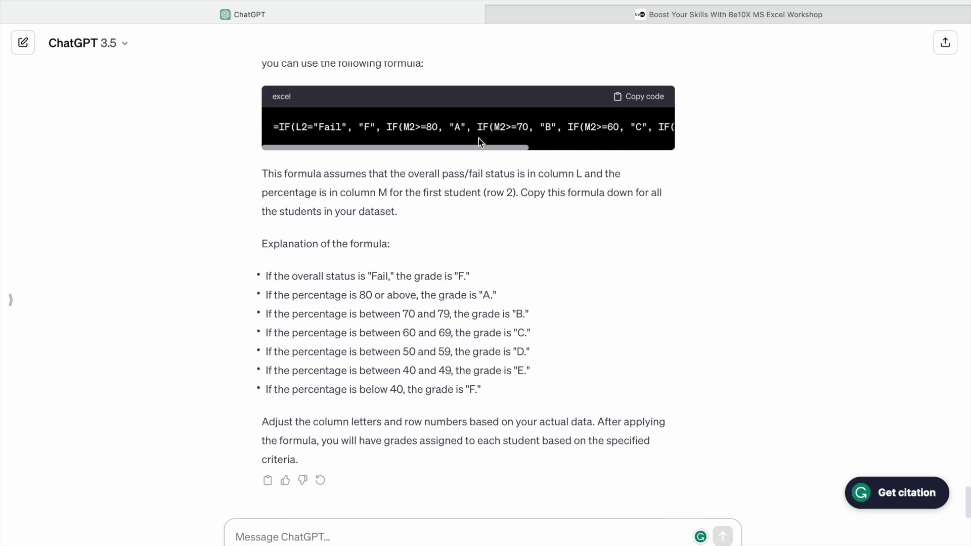
{"action": "scroll", "coordinate": [478, 138], "scroll_direction": "right", "scroll_amount": 5}
{"action": "left_click", "coordinate": [658, 103]}
{"action": "key", "text": "ctrl+Left"}
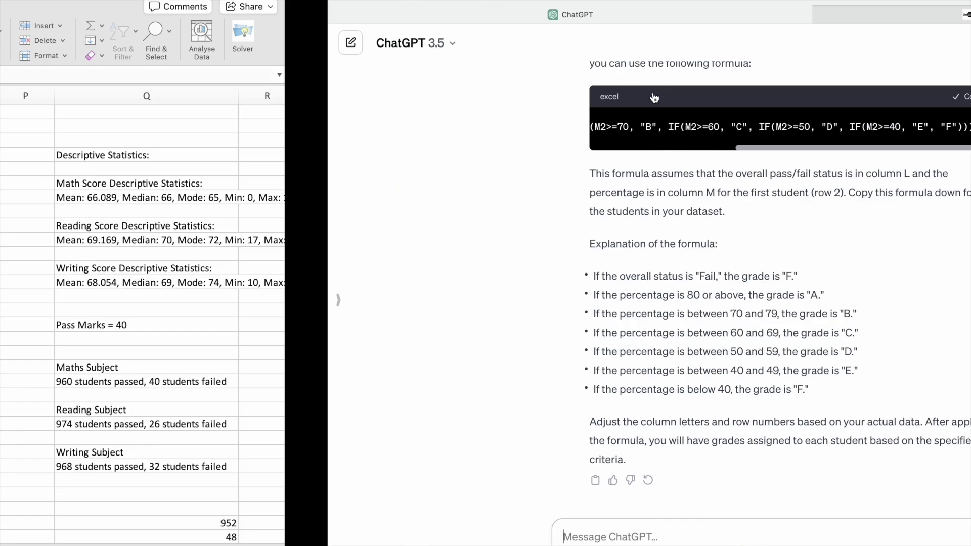
Step: Paste the nested IF grading formula into N2 so grades fill the whole column
{"action": "left_click", "coordinate": [581, 130]}
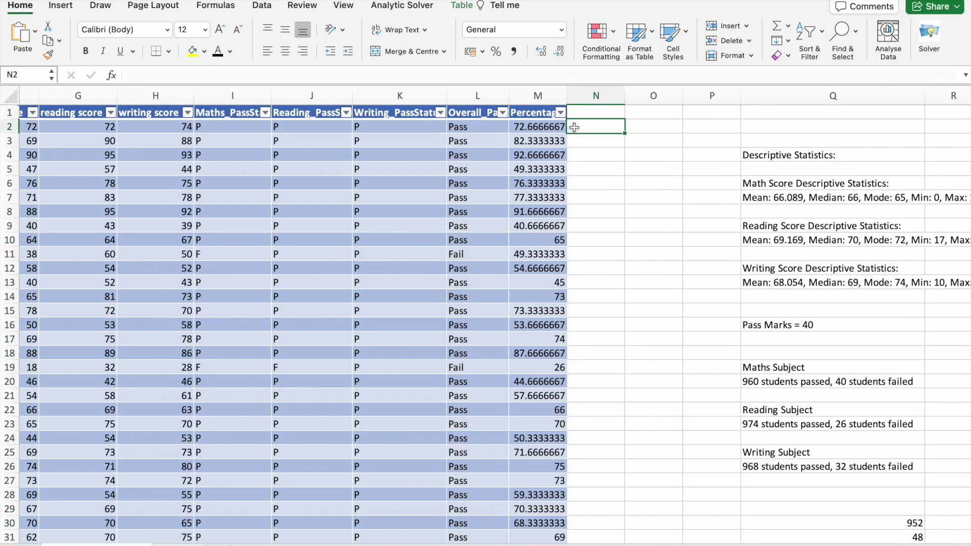
{"action": "left_click", "coordinate": [416, 70]}
{"action": "key", "text": "super+v"}
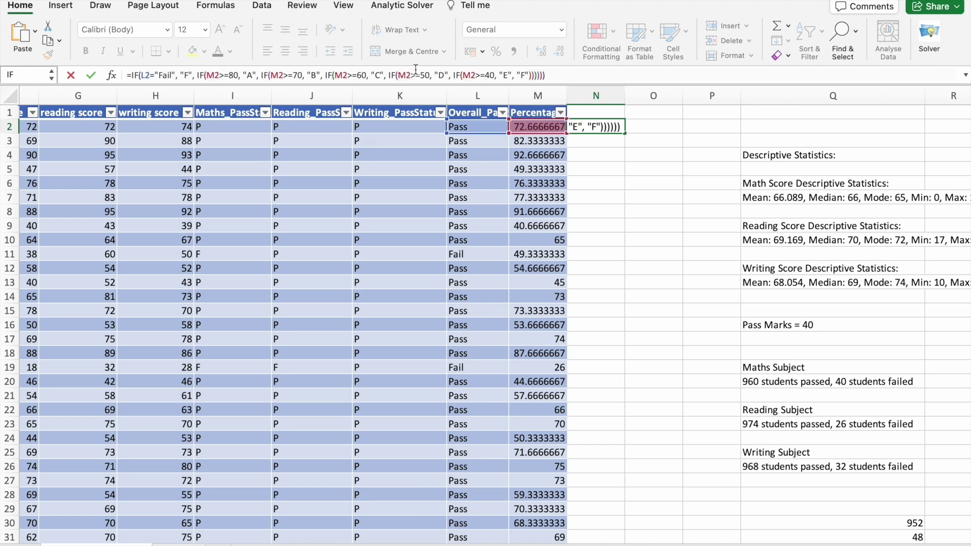
{"action": "key", "text": "Return"}
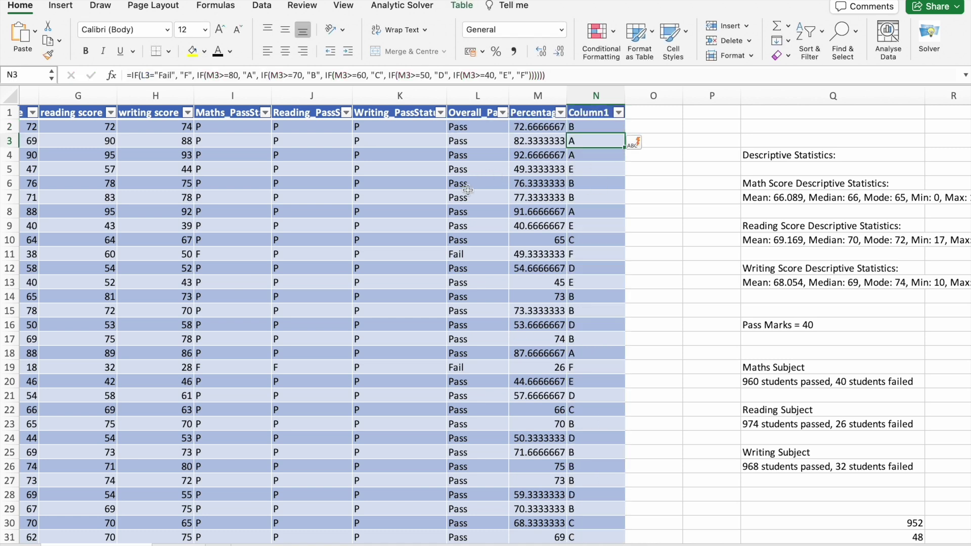
Step: Spot-check row 11's formulas in I11, L11 and N11 against the Fail result
{"action": "left_click", "coordinate": [466, 257]}
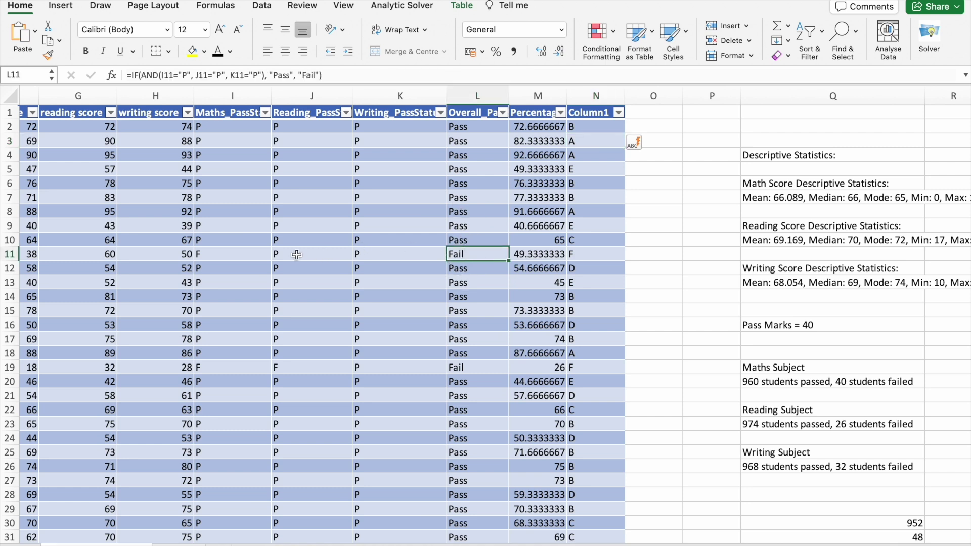
{"action": "left_click", "coordinate": [239, 259]}
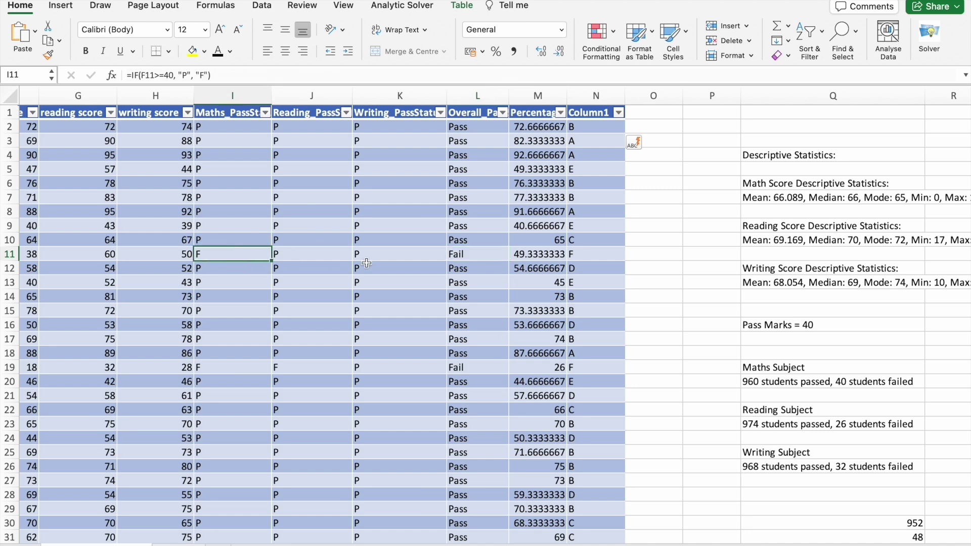
{"action": "left_click", "coordinate": [486, 256]}
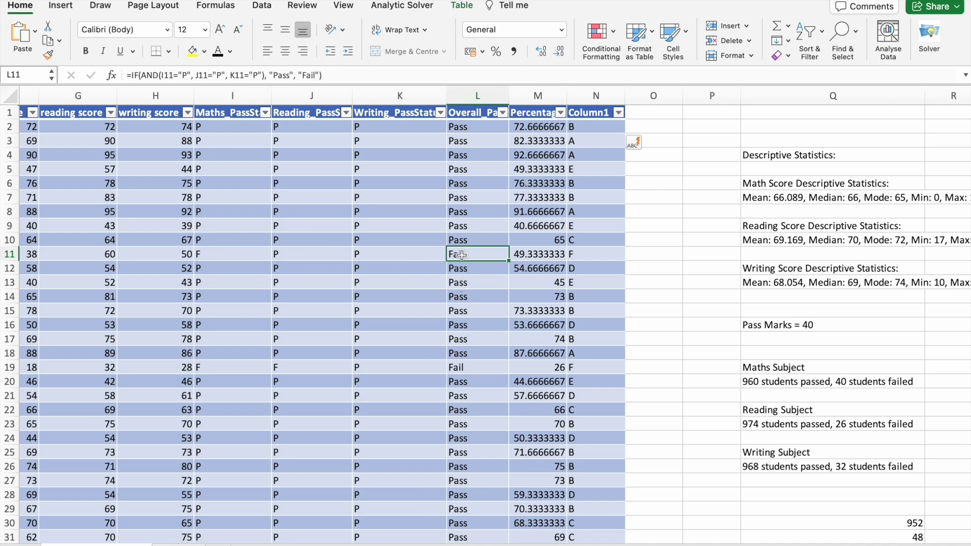
{"action": "left_click", "coordinate": [579, 255]}
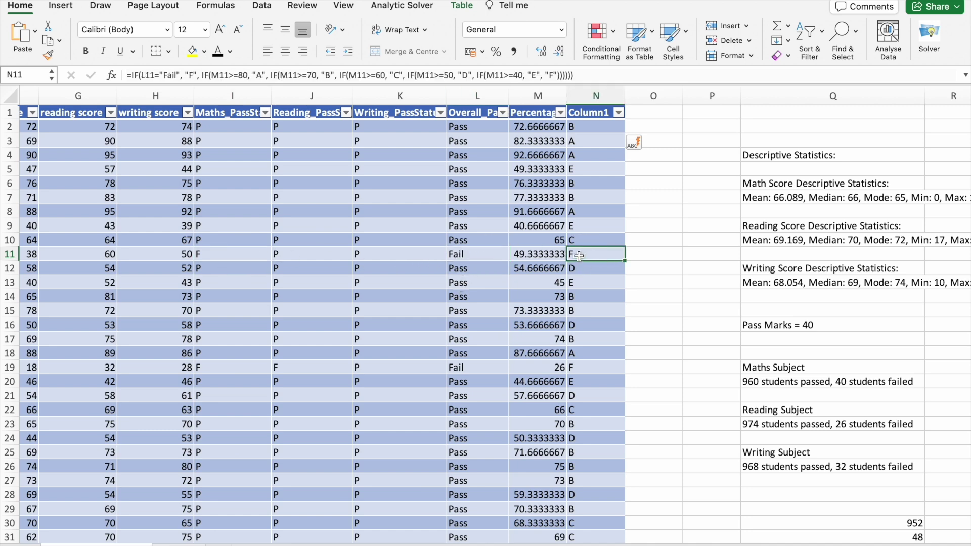
Step: Rename the new column's header from Column1 to Grade
{"action": "left_click", "coordinate": [587, 116]}
{"action": "double_click", "coordinate": [389, 72]}
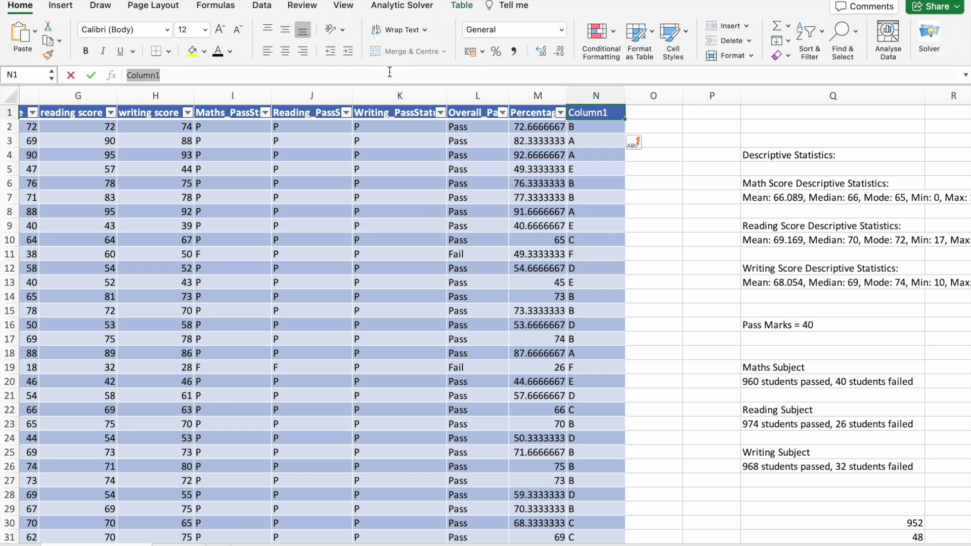
{"action": "type", "text": "Grade"}
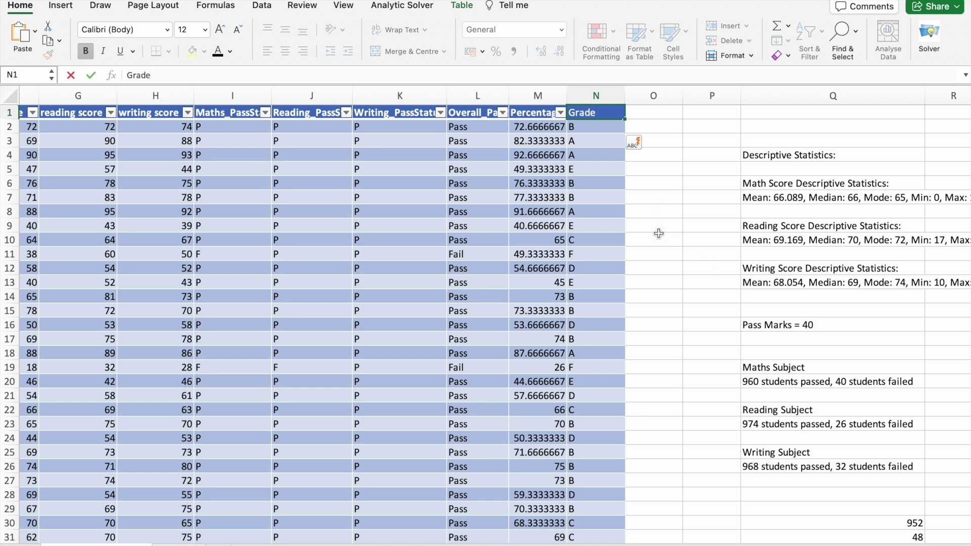
{"action": "left_click", "coordinate": [652, 227]}
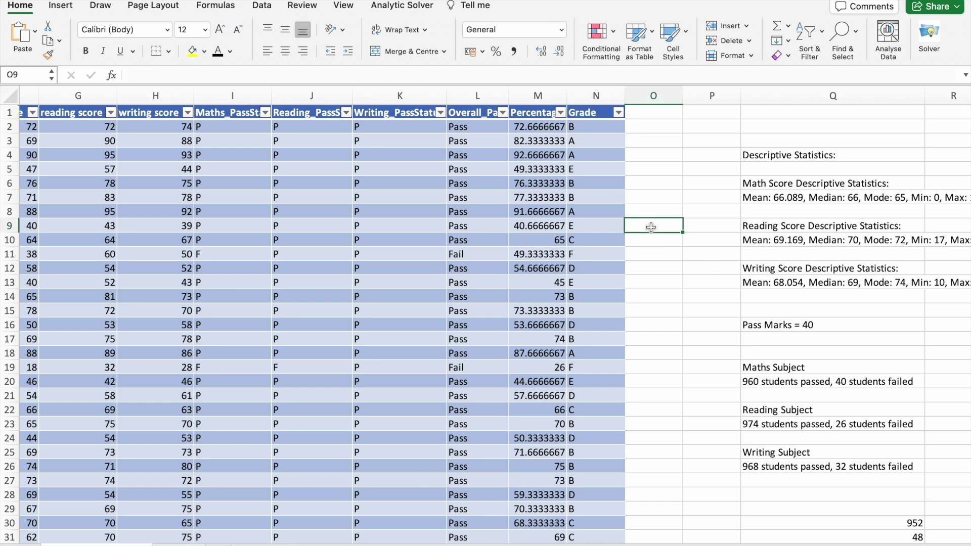
Step: Locate the parental level of education and Grade columns in the table
{"action": "scroll", "coordinate": [505, 227], "scroll_direction": "left", "scroll_amount": 10}
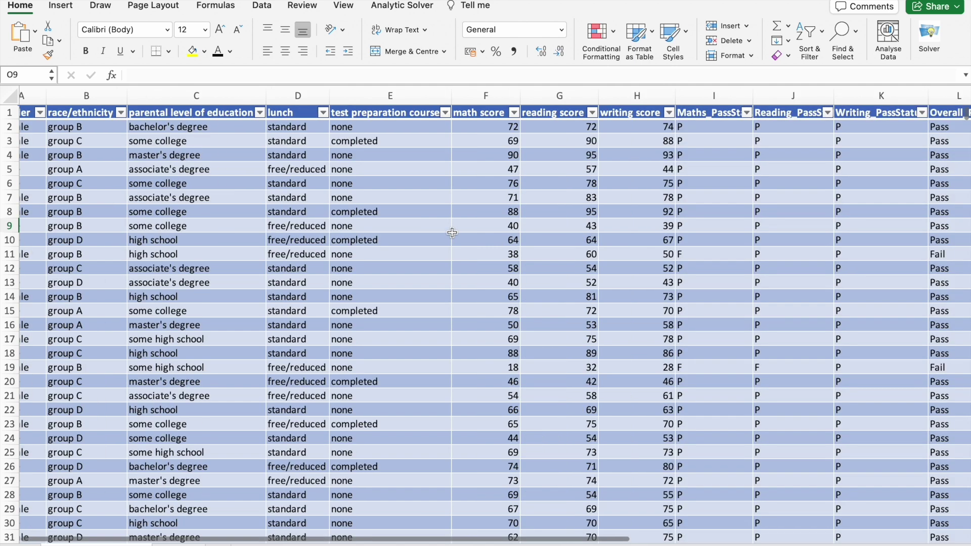
{"action": "left_click", "coordinate": [212, 93]}
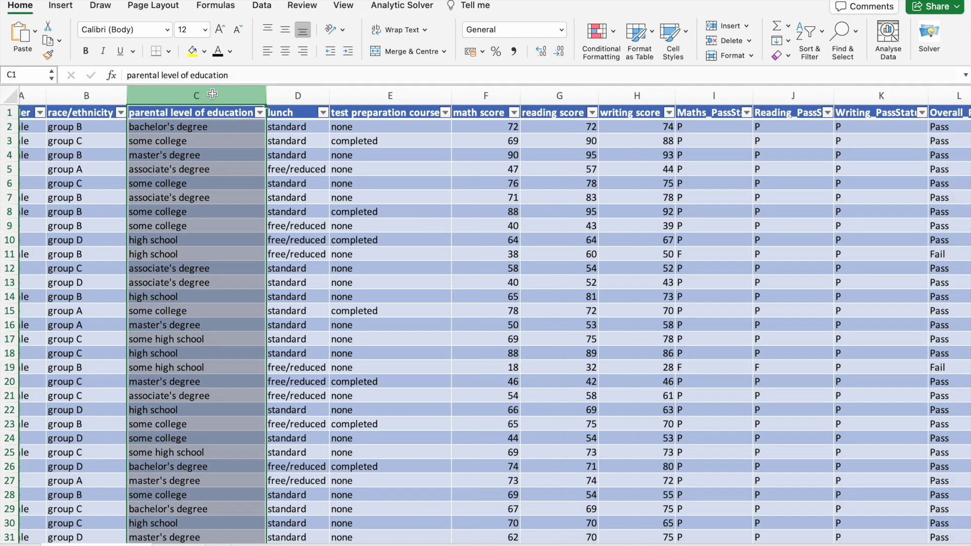
{"action": "scroll", "coordinate": [272, 235], "scroll_direction": "right", "scroll_amount": 3}
{"action": "scroll", "coordinate": [272, 235], "scroll_direction": "right", "scroll_amount": 3}
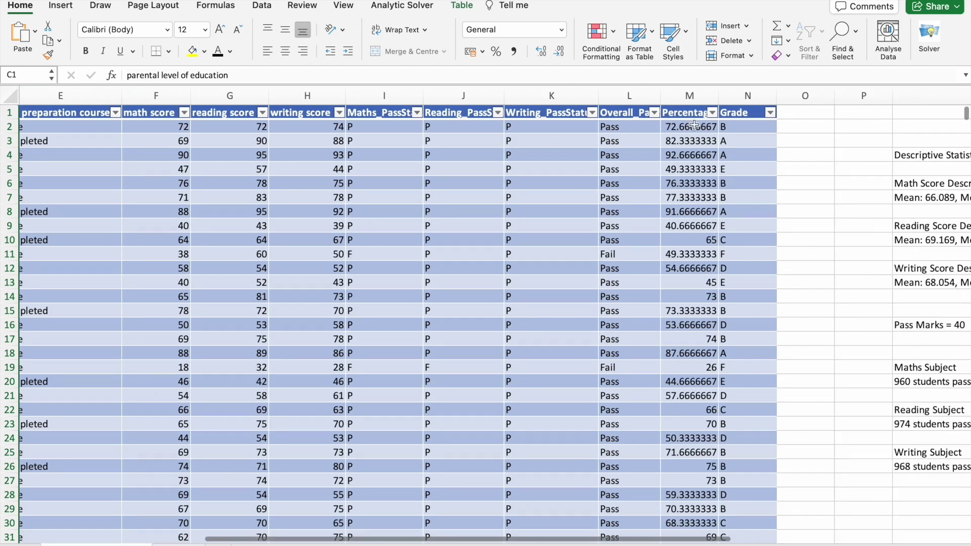
{"action": "left_click", "coordinate": [746, 95]}
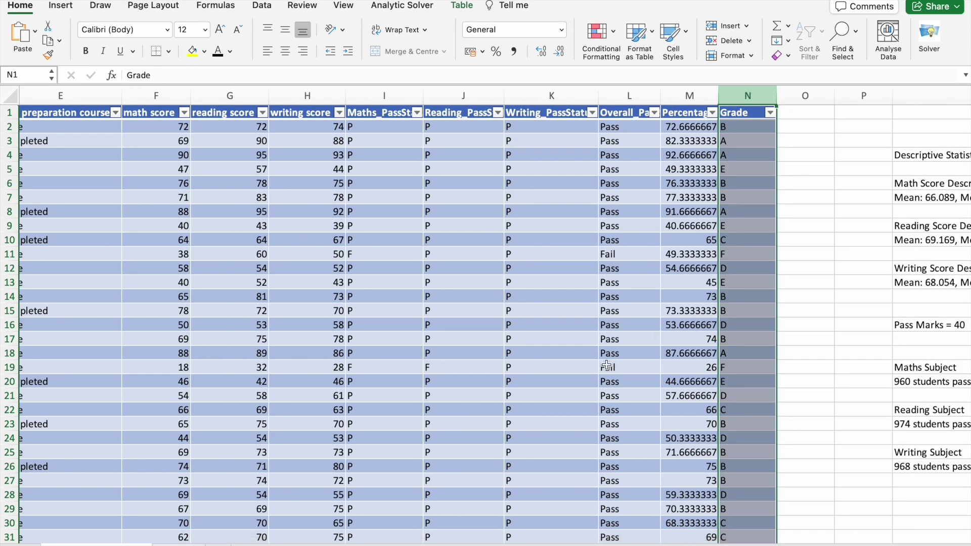
{"action": "scroll", "coordinate": [97, 244], "scroll_direction": "left", "scroll_amount": 2}
{"action": "scroll", "coordinate": [97, 244], "scroll_direction": "left", "scroll_amount": 5}
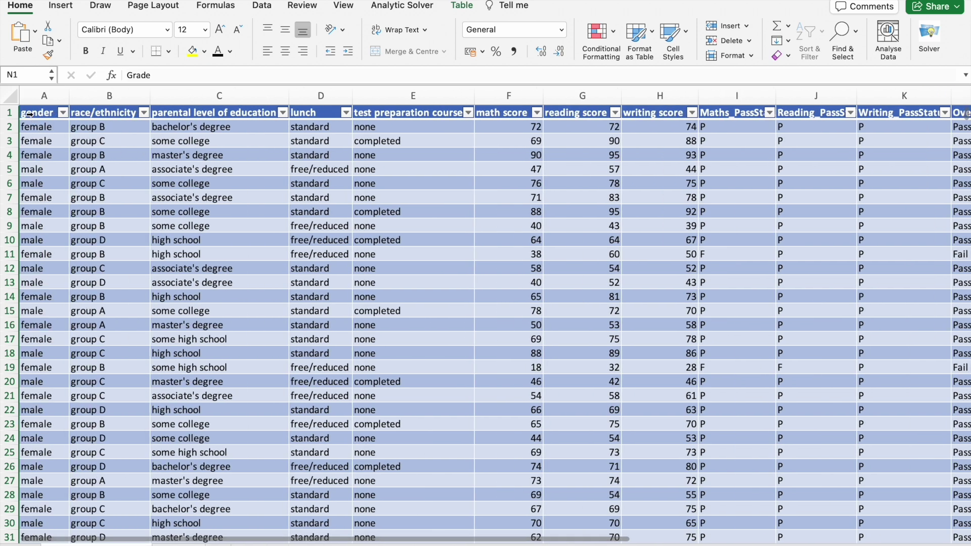
Step: Select the whole table from the gender header to the last student and insert a PivotTable
{"action": "left_click", "coordinate": [25, 114]}
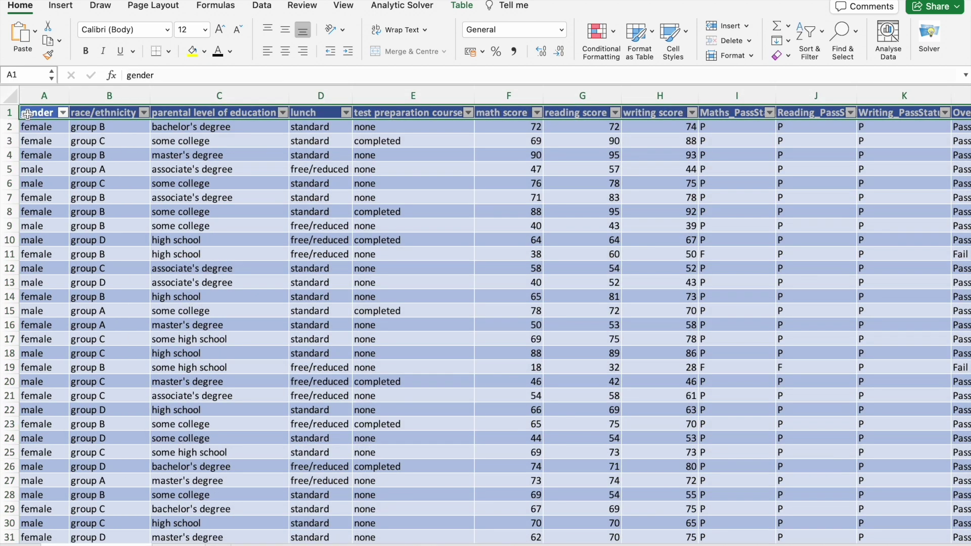
{"action": "key", "text": "ctrl+shift+Right"}
{"action": "key", "text": "ctrl+shift+Down"}
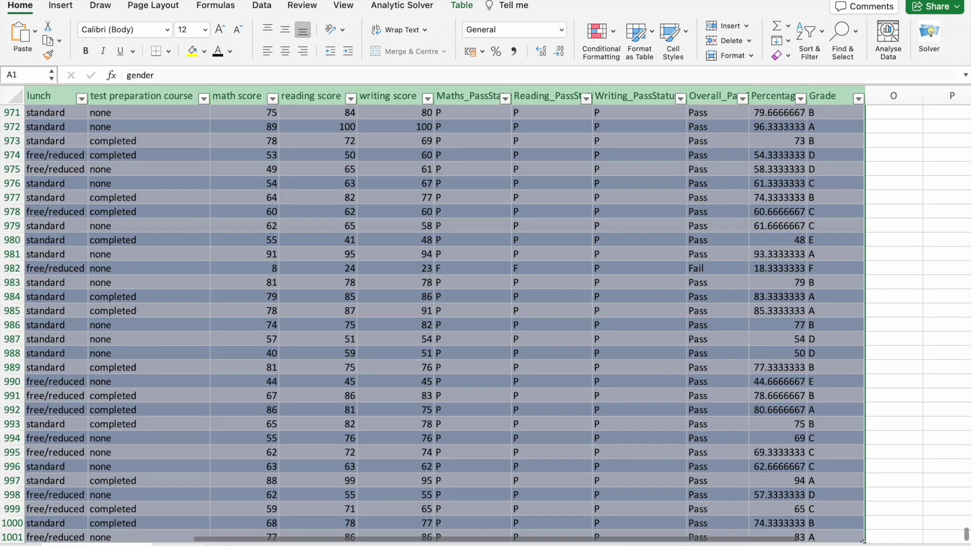
{"action": "left_click", "coordinate": [63, 6]}
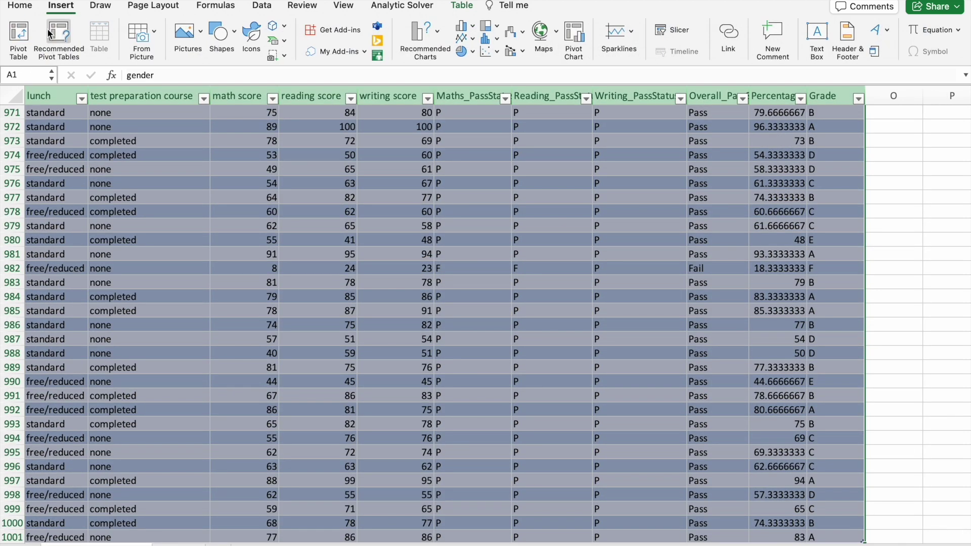
{"action": "left_click", "coordinate": [19, 35]}
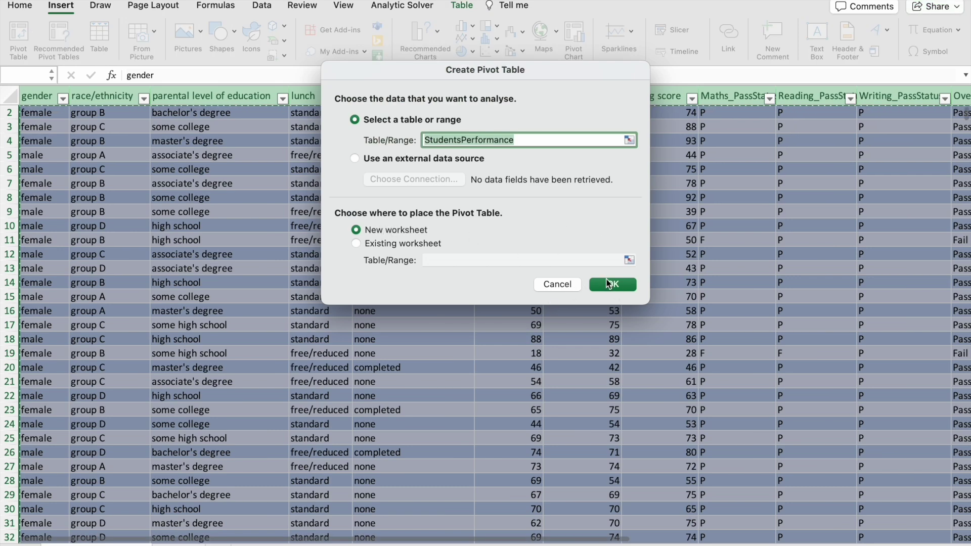
Step: Create the pivot table on a new sheet with parental level of education as rows and Grade counted as values
{"action": "left_click", "coordinate": [609, 283]}
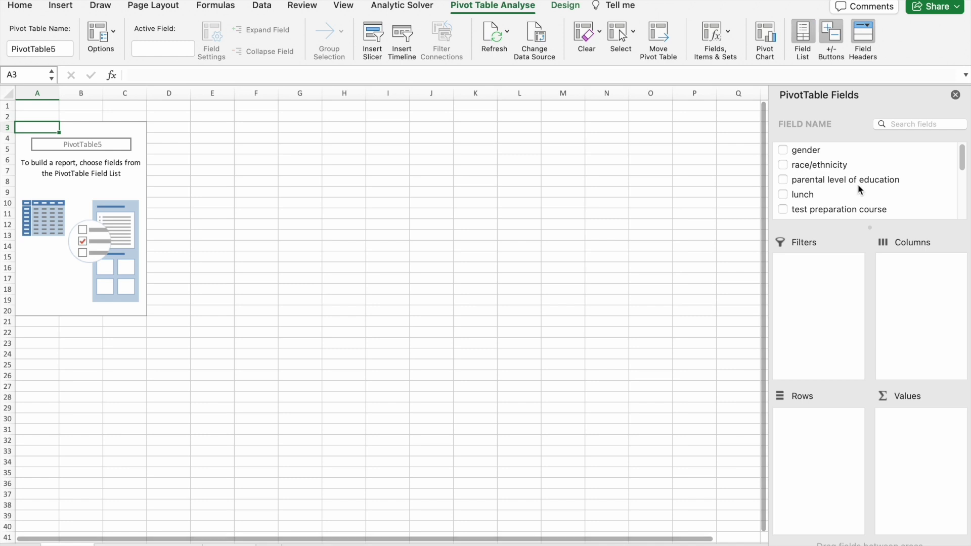
{"action": "scroll", "coordinate": [858, 186], "scroll_direction": "down", "scroll_amount": 2}
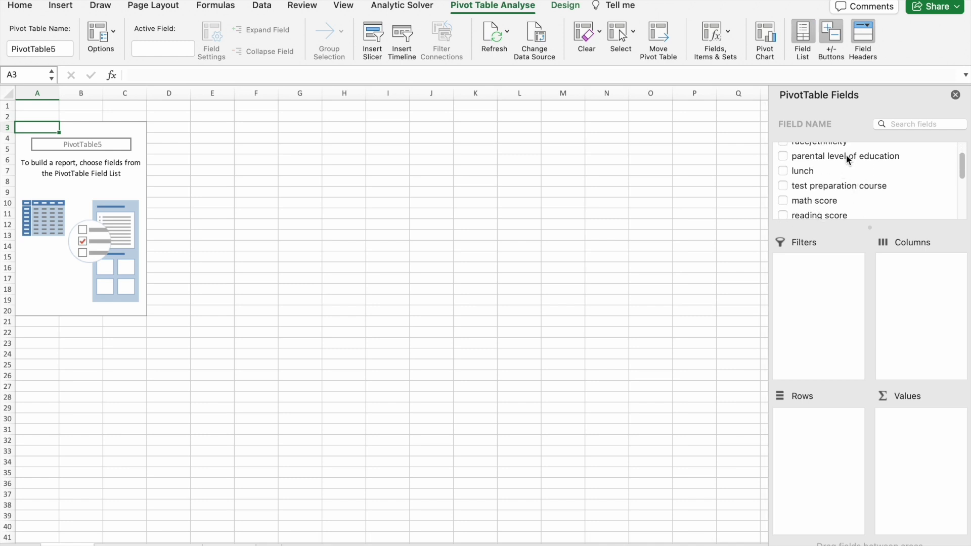
{"action": "left_click_drag", "start_coordinate": [848, 160], "coordinate": [823, 432]}
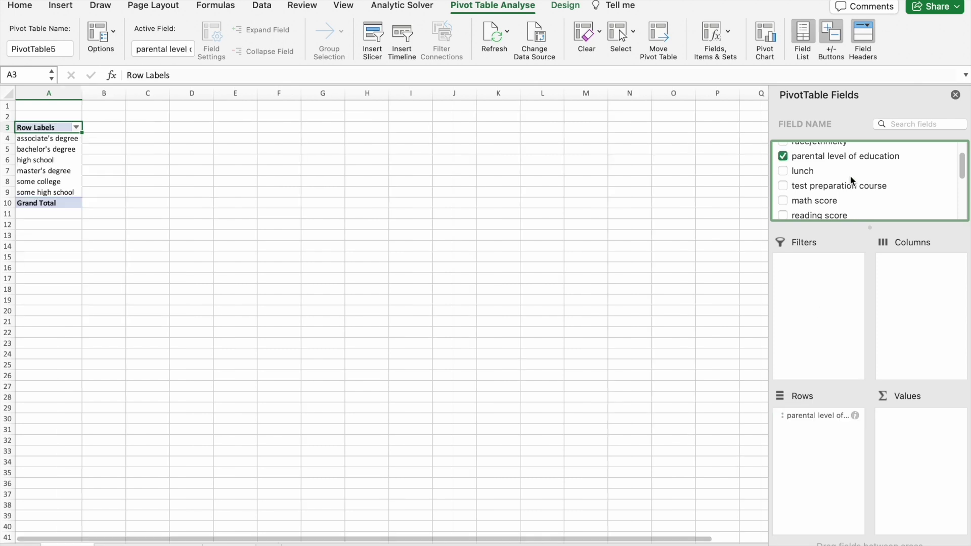
{"action": "scroll", "coordinate": [851, 180], "scroll_direction": "down", "scroll_amount": 6}
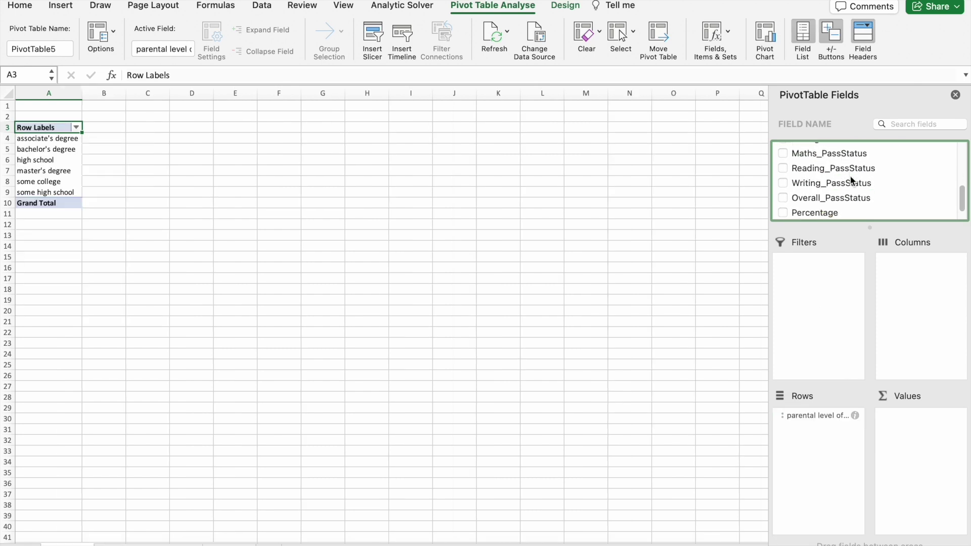
{"action": "scroll", "coordinate": [851, 182], "scroll_direction": "down", "scroll_amount": 1}
{"action": "left_click_drag", "start_coordinate": [841, 215], "coordinate": [923, 410]}
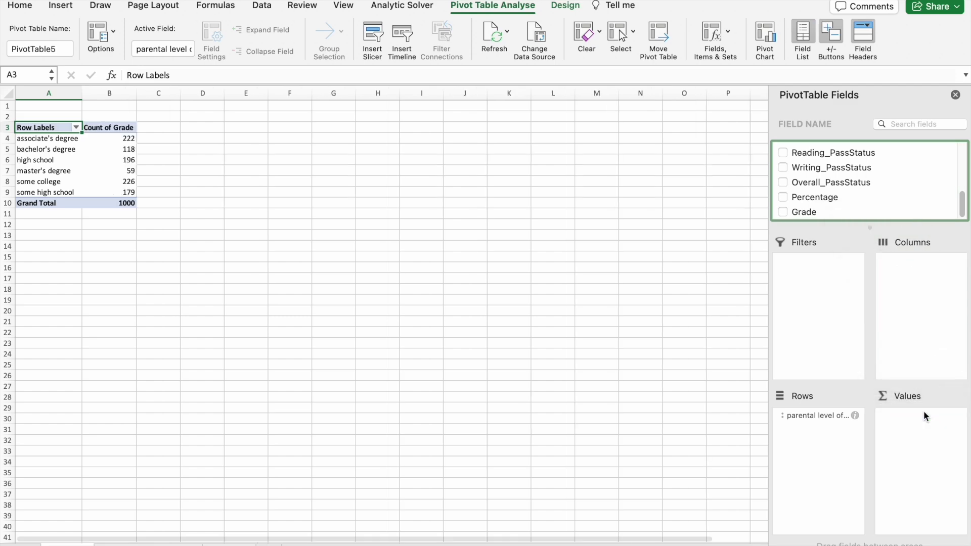
{"action": "scroll", "coordinate": [167, 213], "scroll_direction": "up", "scroll_amount": 5}
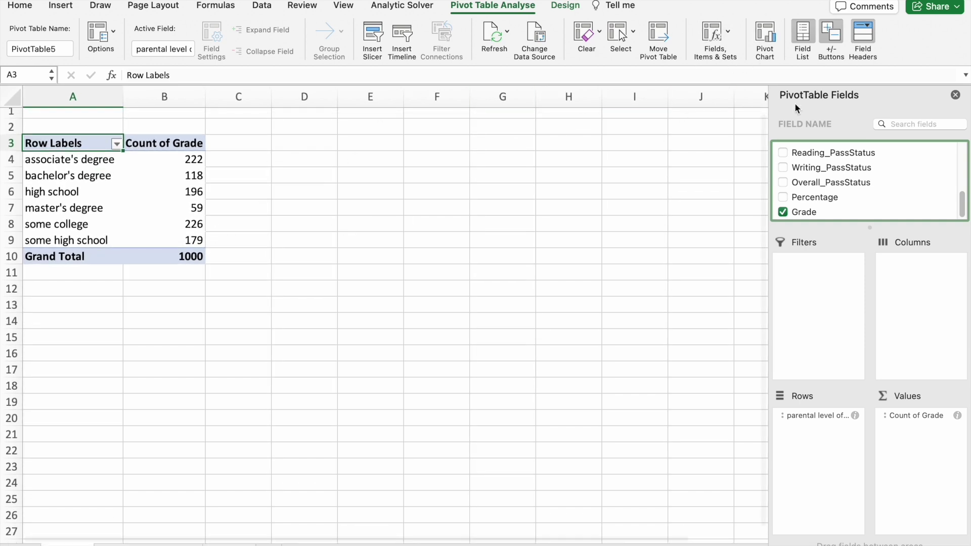
Step: Add a pivot column chart and apply a Quick Layout with data labels and a bottom legend
{"action": "left_click", "coordinate": [765, 36]}
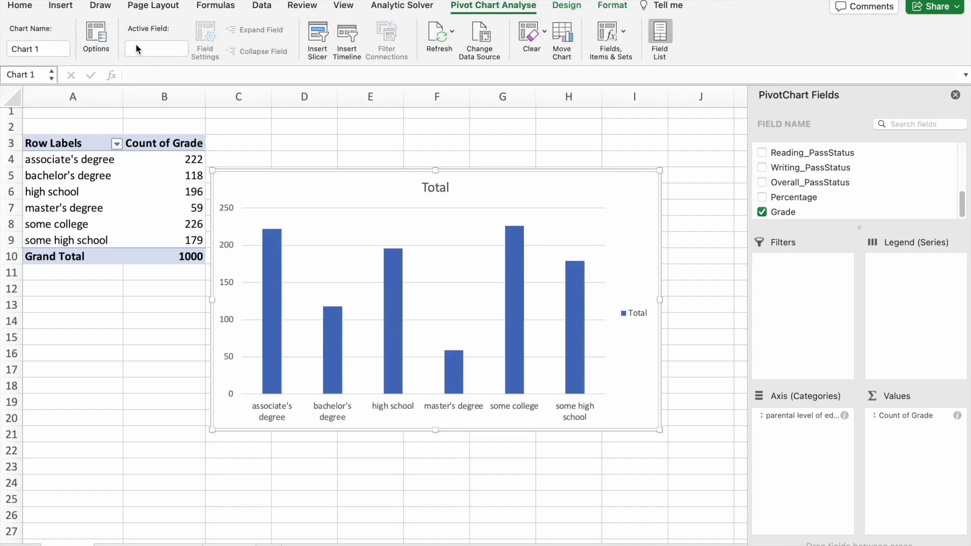
{"action": "left_click", "coordinate": [23, 5]}
{"action": "left_click", "coordinate": [566, 5]}
{"action": "left_click", "coordinate": [70, 40]}
{"action": "left_click", "coordinate": [81, 151]}
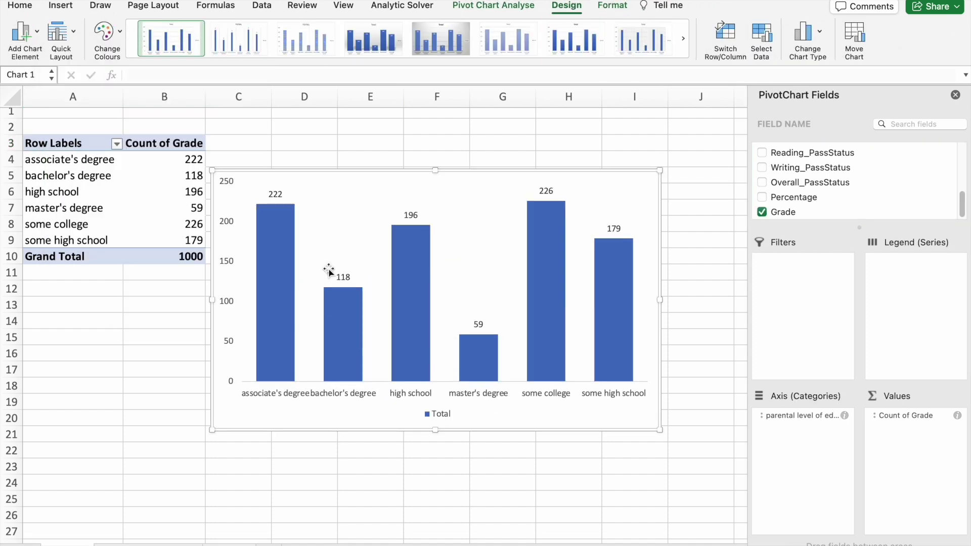
{"action": "left_click", "coordinate": [540, 250]}
{"action": "left_click", "coordinate": [418, 254]}
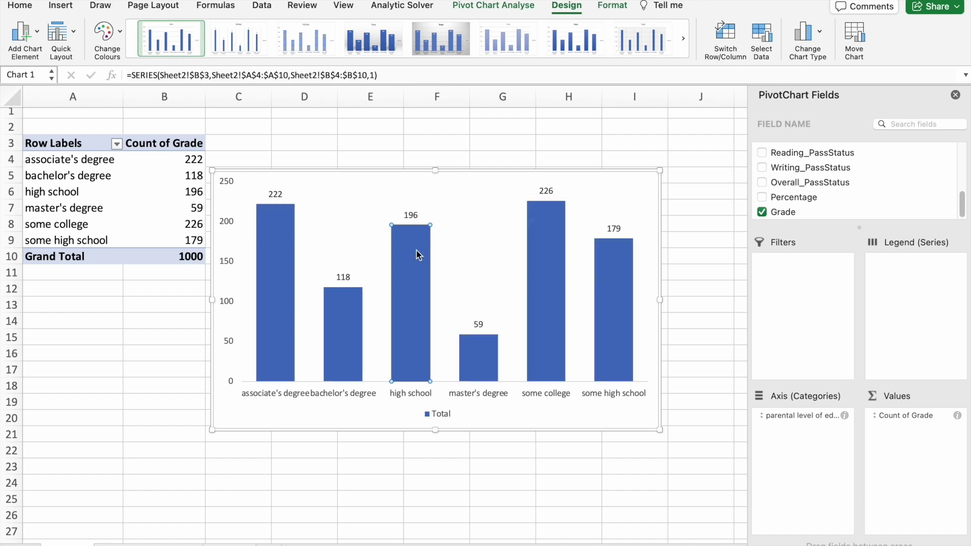